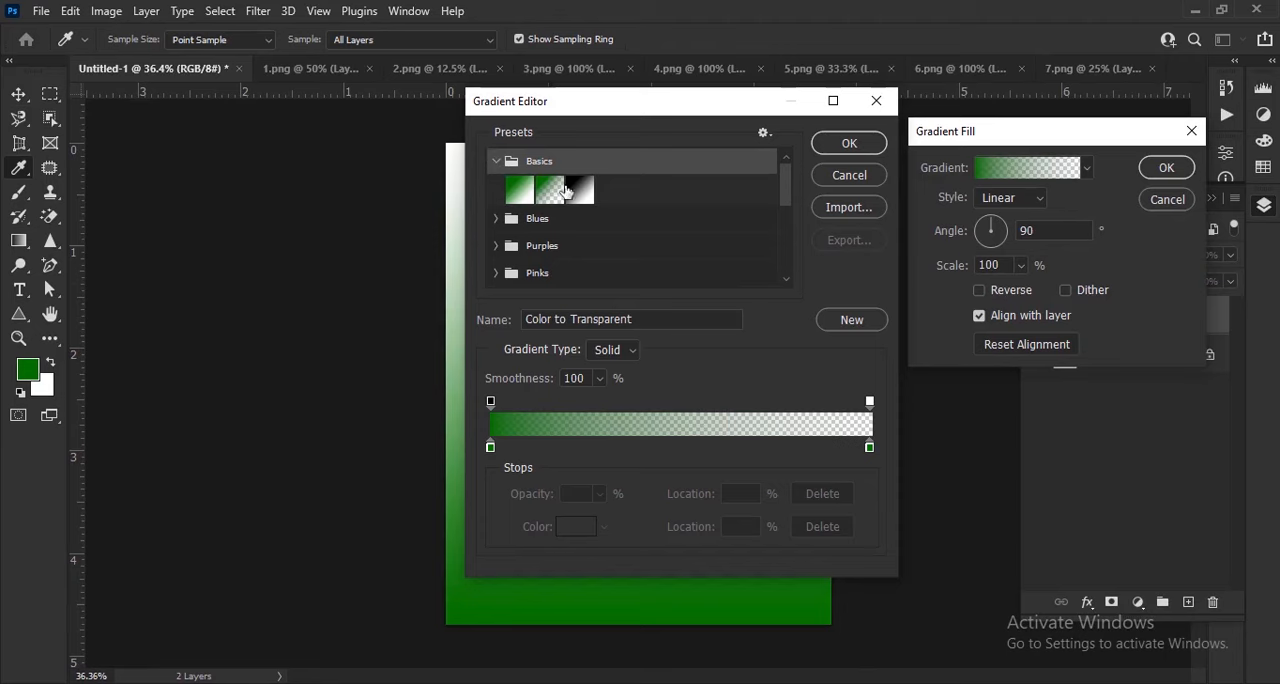
Apply the Black, White gradient preset and set its black colour stop to dark green 052700
left_click(578, 188)
left_click(496, 161)
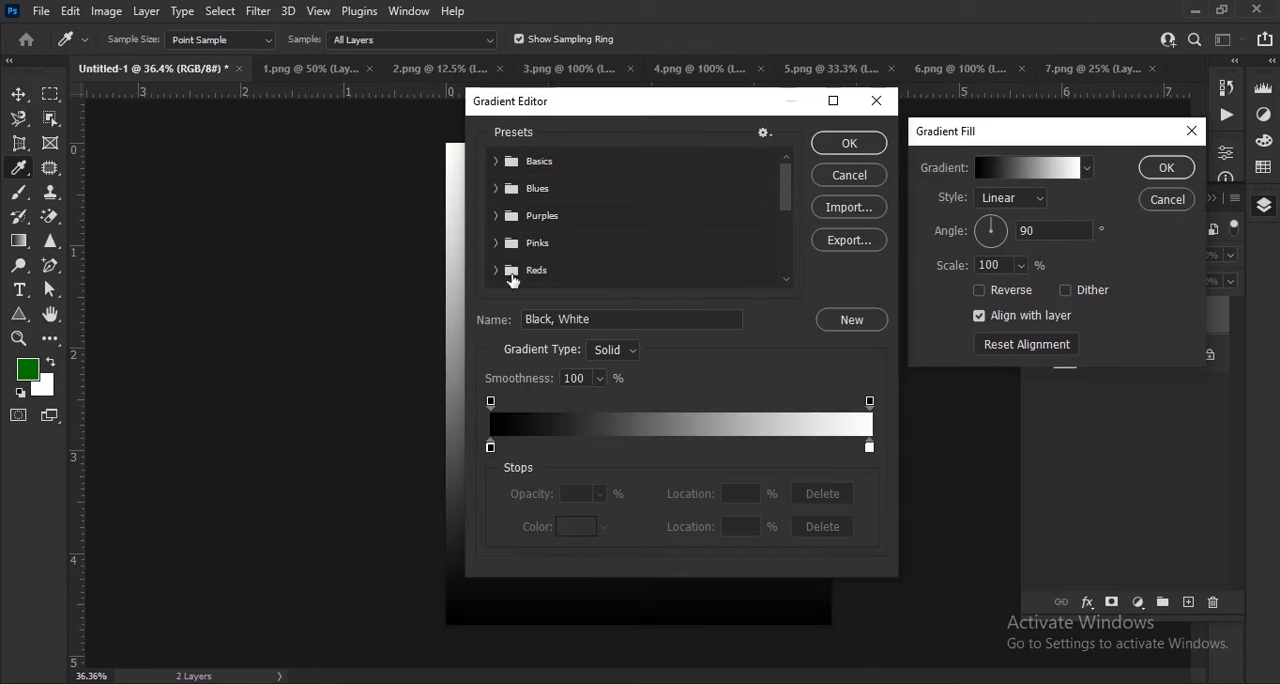
double_click(490, 447)
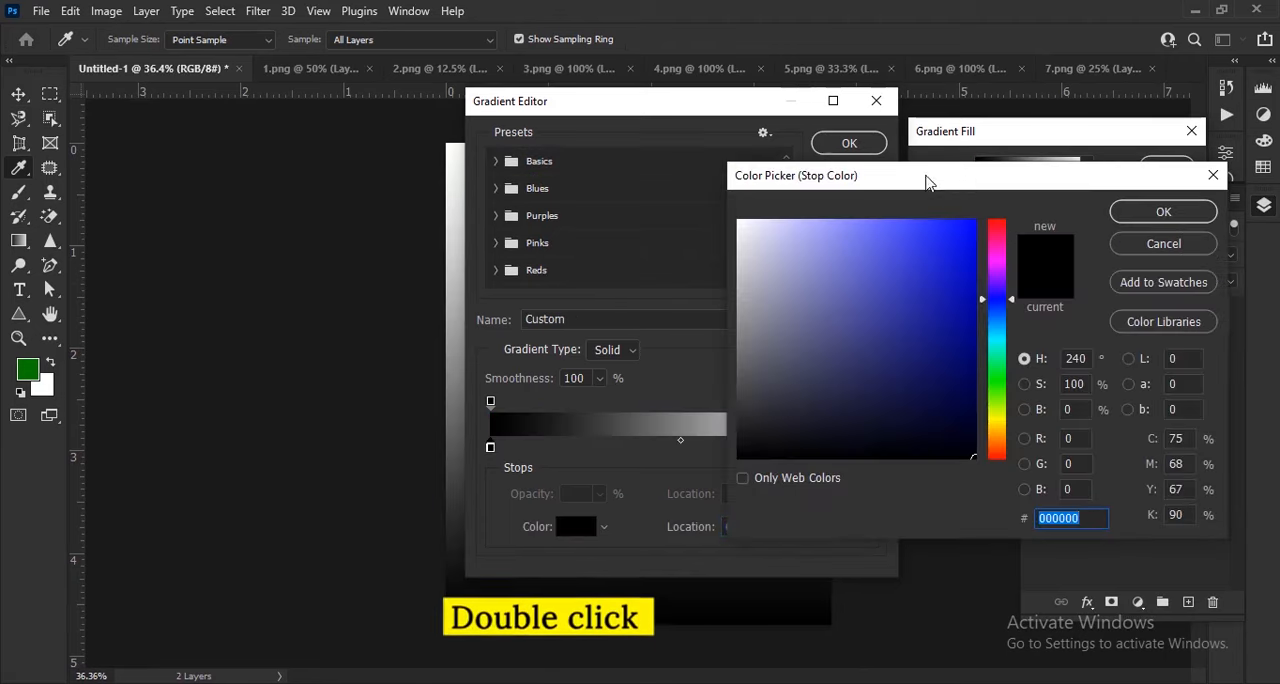
mouse_move(605, 318)
left_mouse_down()
mouse_move(648, 413)
mouse_move(646, 378)
mouse_move(620, 418)
left_mouse_up()
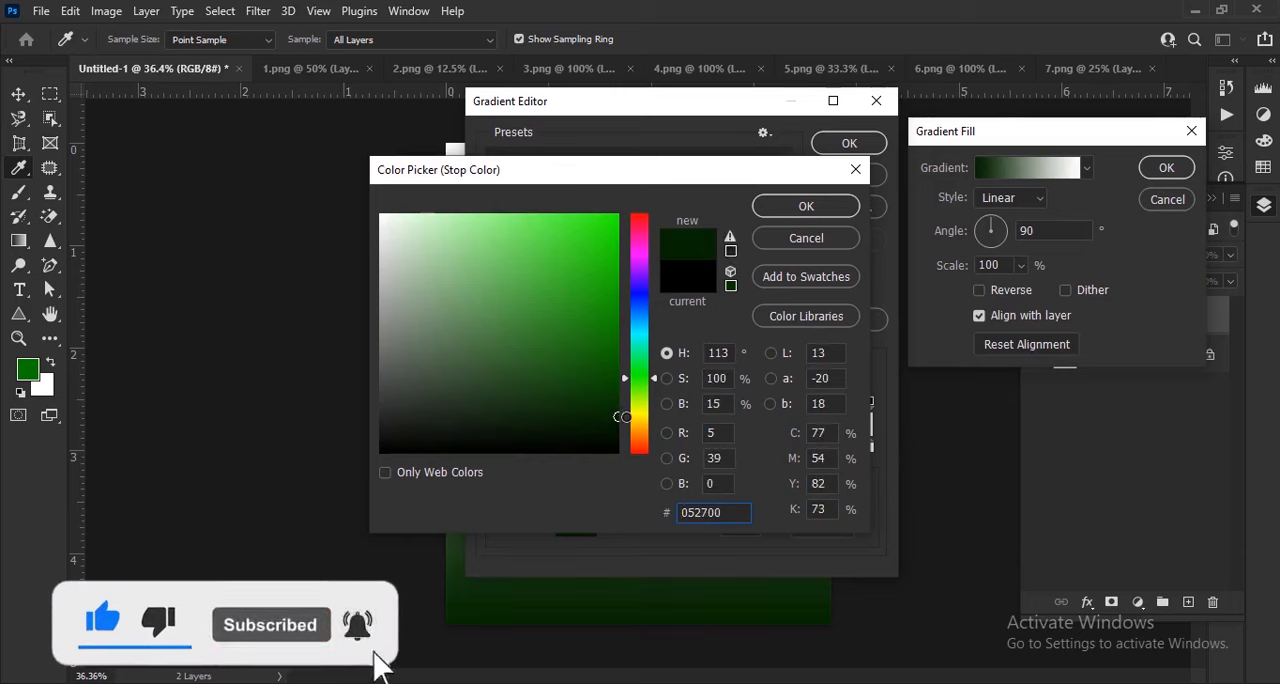
left_click(806, 205)
Set the gradient's white colour stop to green 228400 and accept the edited gradient
double_click(869, 449)
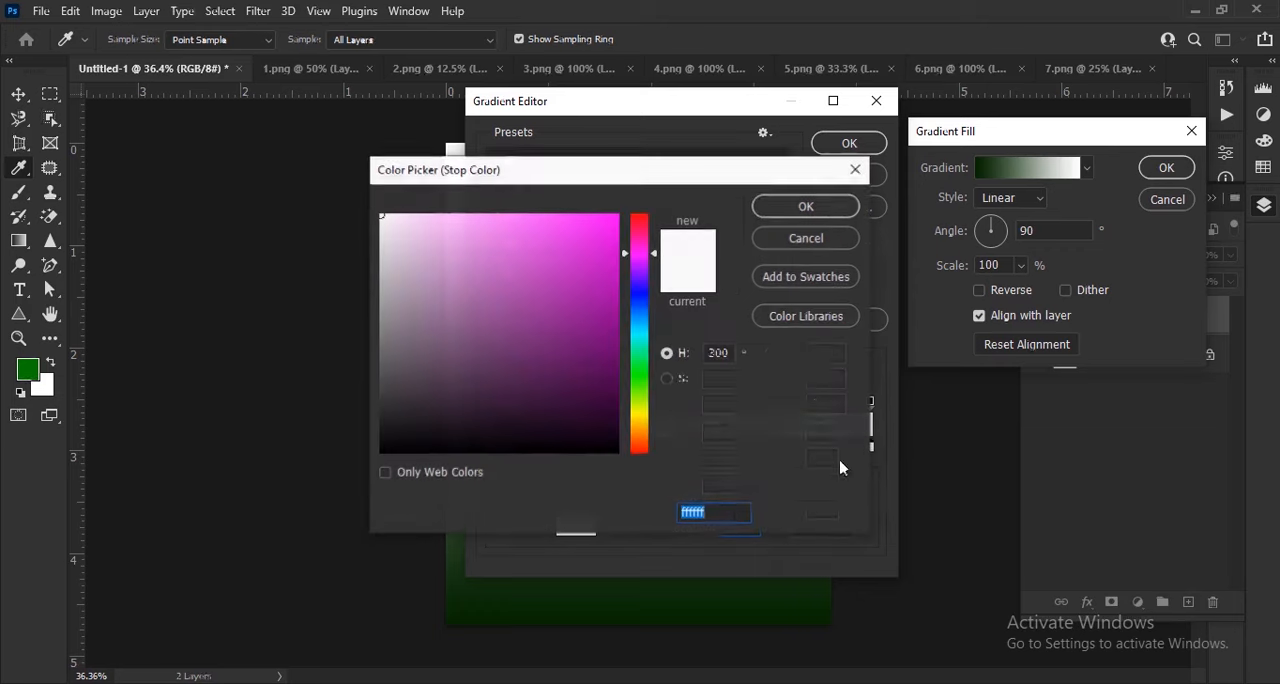
mouse_move(650, 372)
left_mouse_down()
mouse_move(650, 396)
mouse_move(640, 362)
mouse_move(700, 345)
left_mouse_up()
left_click_drag(617, 345, 632, 340)
left_click_drag(655, 389, 646, 390)
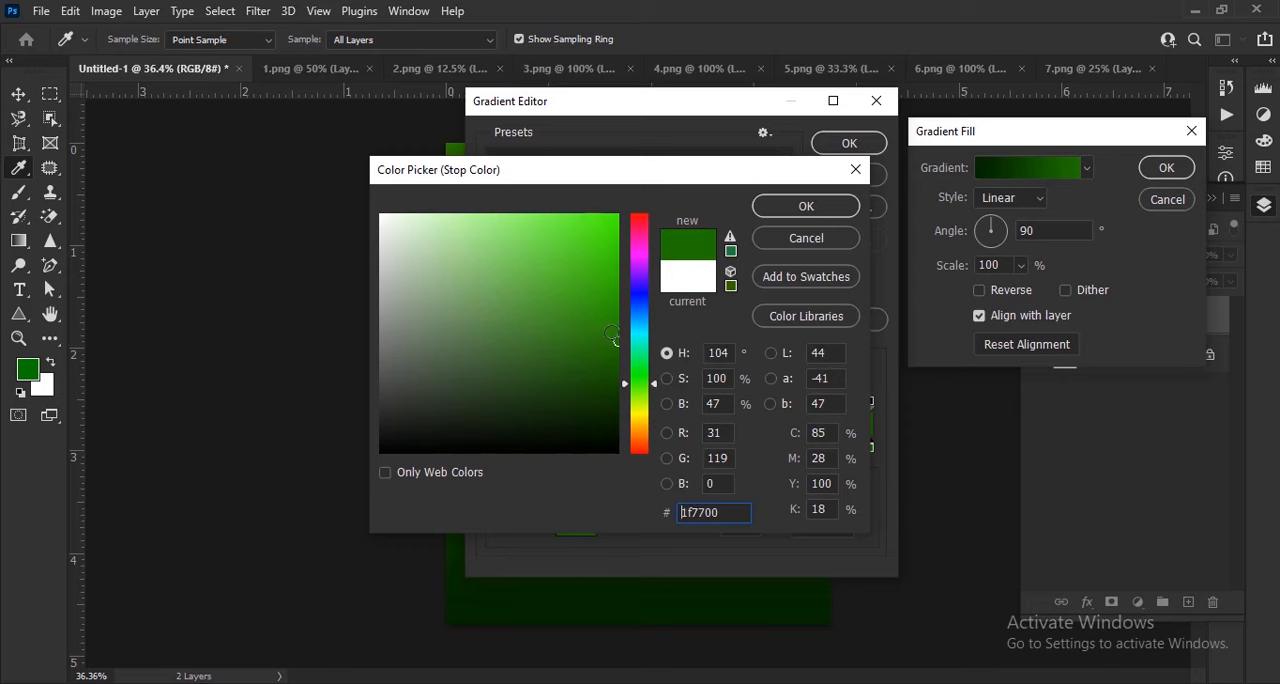
left_click_drag(613, 336, 638, 329)
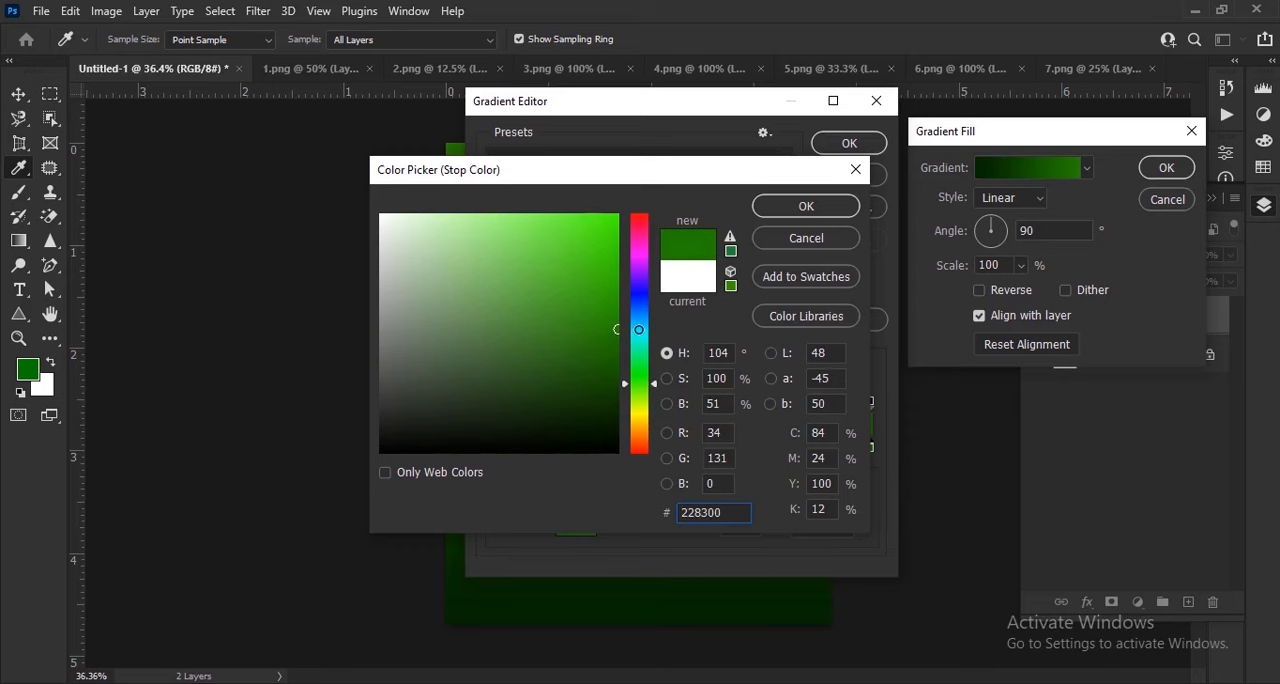
left_click(806, 205)
key("Return")
Make the gradient fill radial and reversed at 113% scale, with its glow shifted slightly above the canvas centre
left_click(997, 199)
left_click(990, 228)
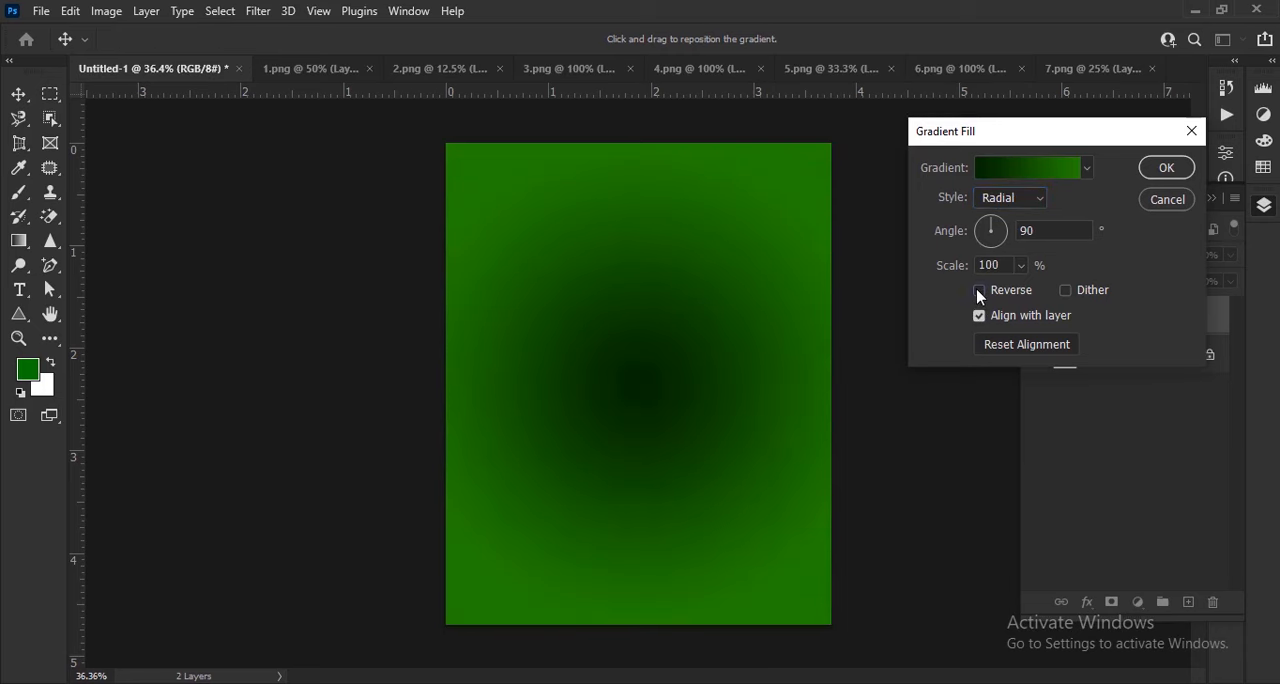
left_click(978, 291)
left_click_drag(938, 272, 958, 272)
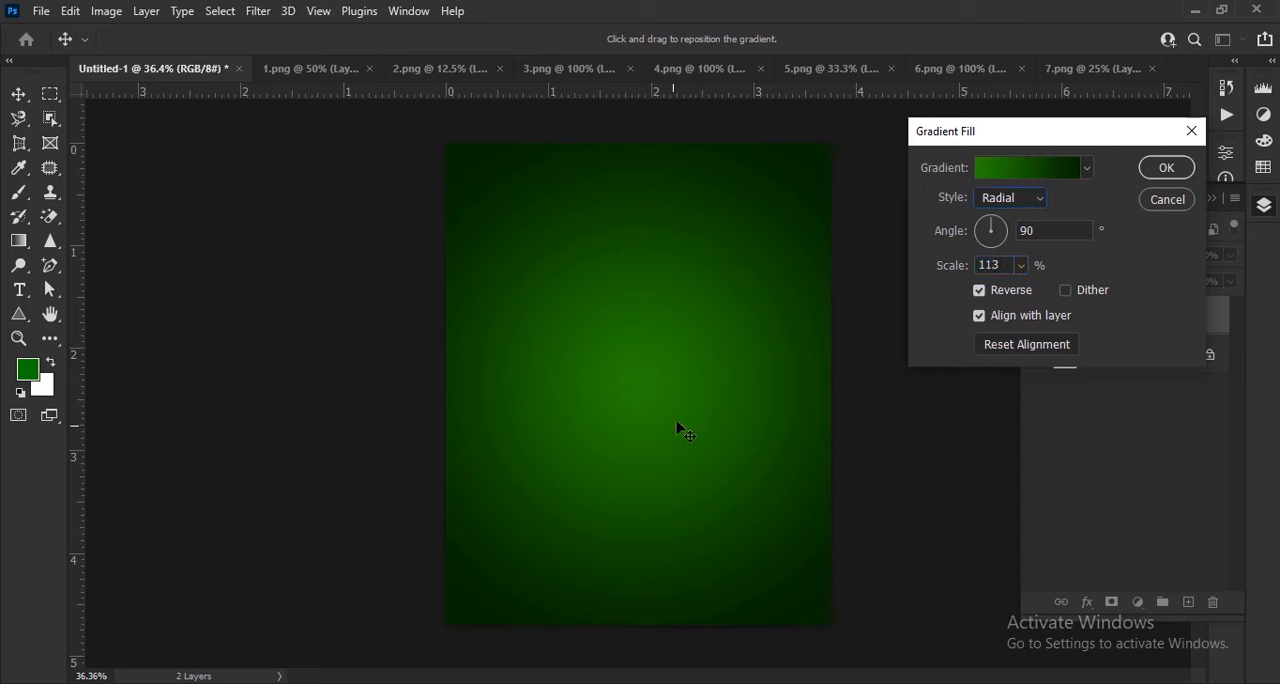
left_click_drag(651, 417, 651, 381)
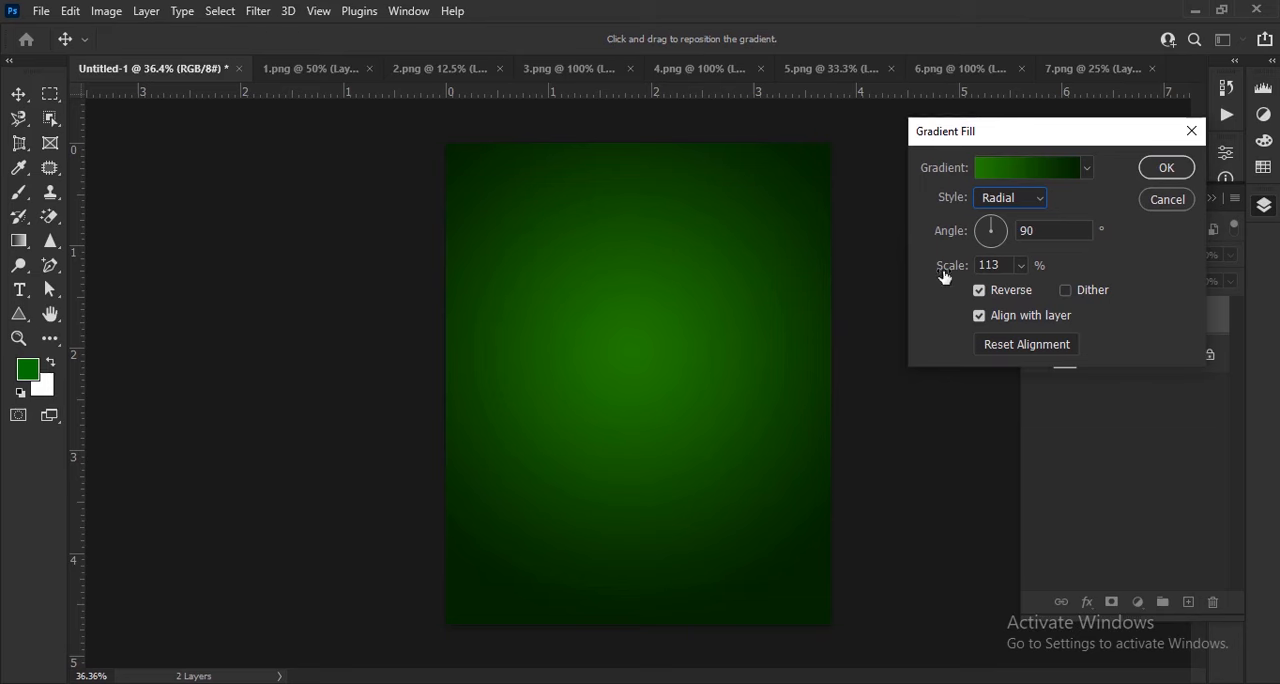
left_click(1163, 168)
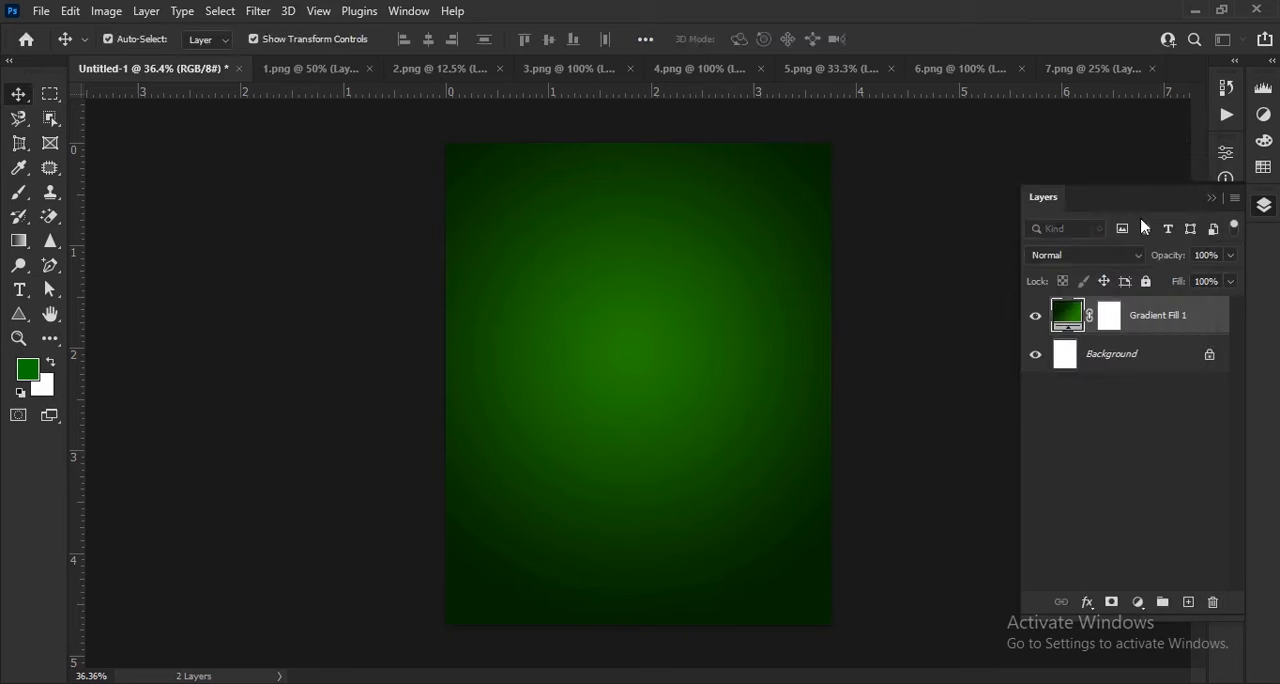
Duplicate the Gradient Fill 1 layer and convert the copy to a smart object
key("ctrl+j")
right_click(1169, 316)
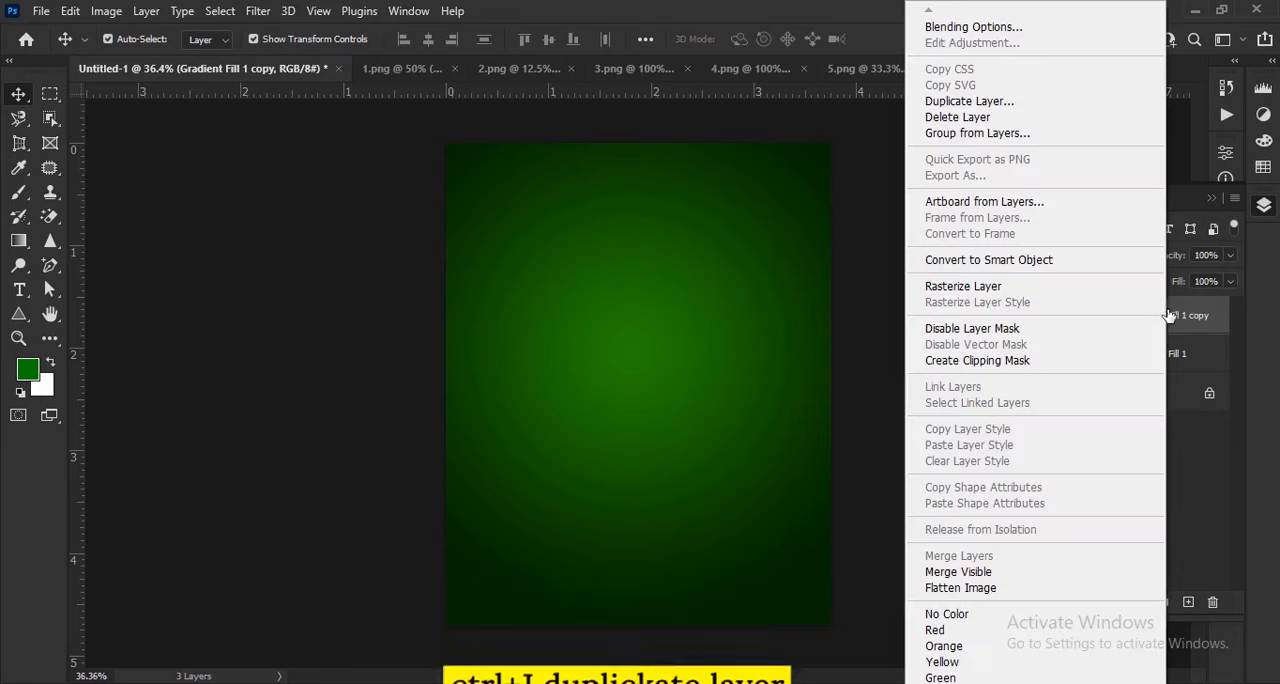
left_click(1050, 262)
Widen the bottom edge of the gradient copy in perspective to about 185% width, keeping the top edge at canvas width
key("ctrl+t")
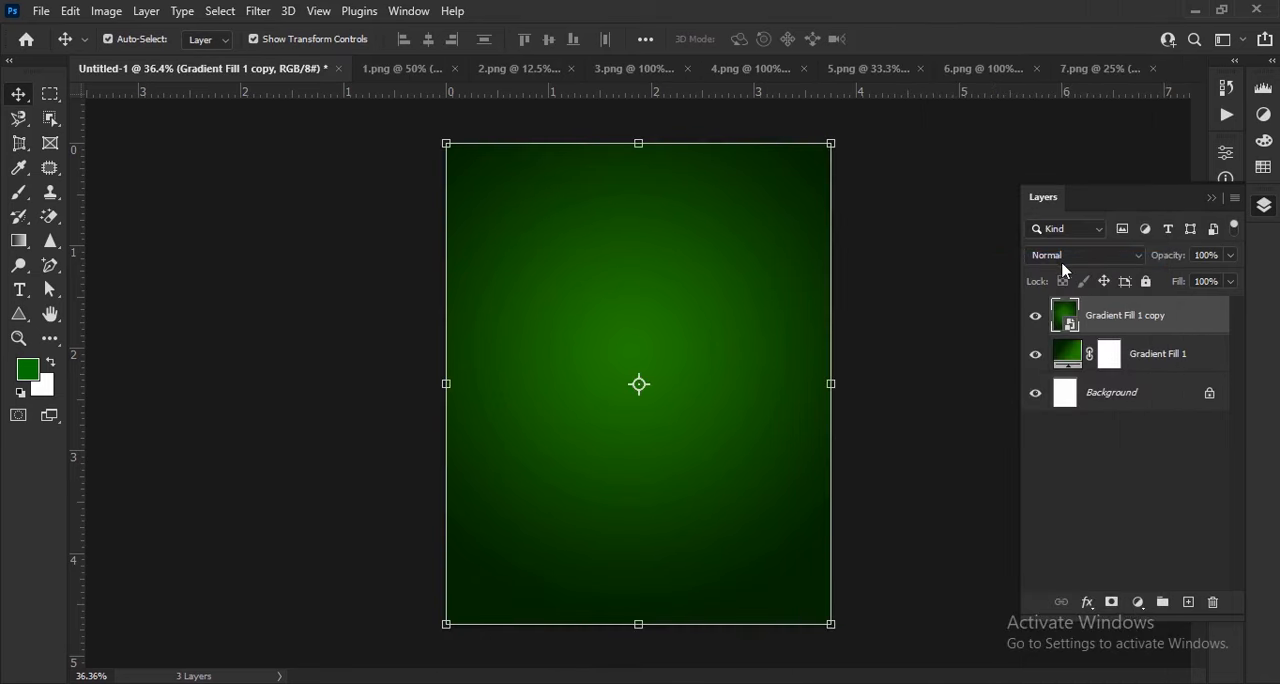
key("ctrl+t")
right_click(634, 291)
left_click(708, 394)
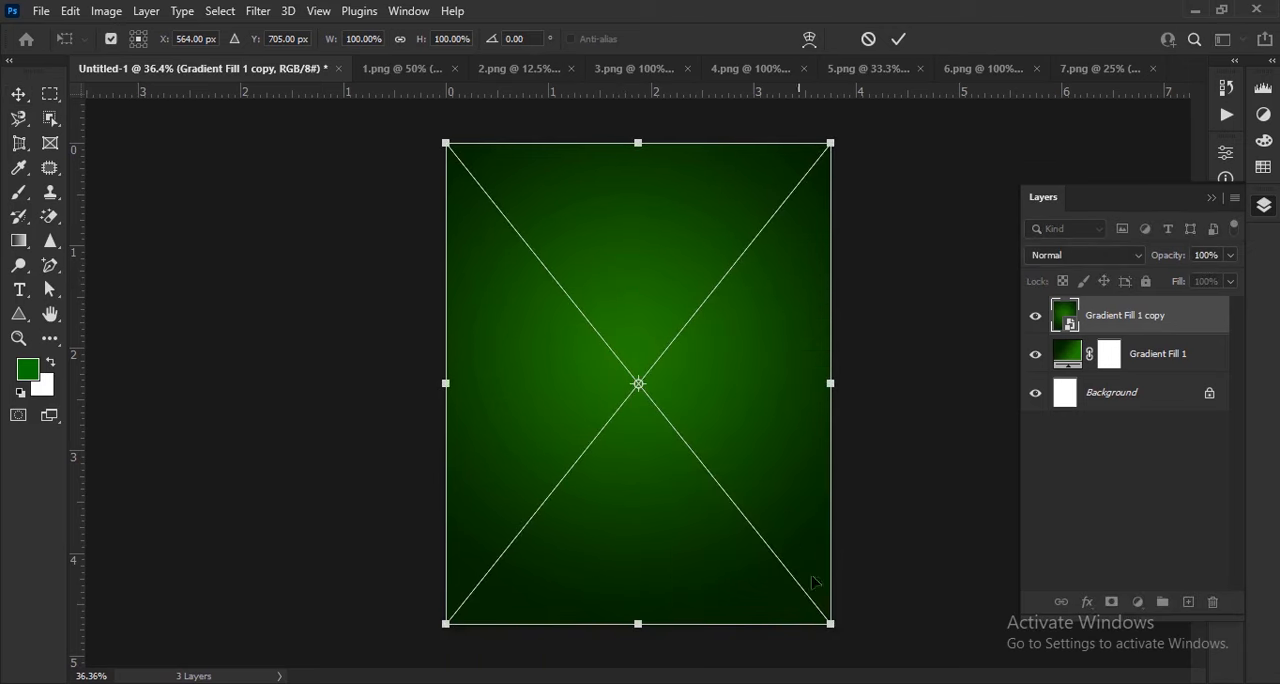
left_click_drag(838, 630, 1001, 629)
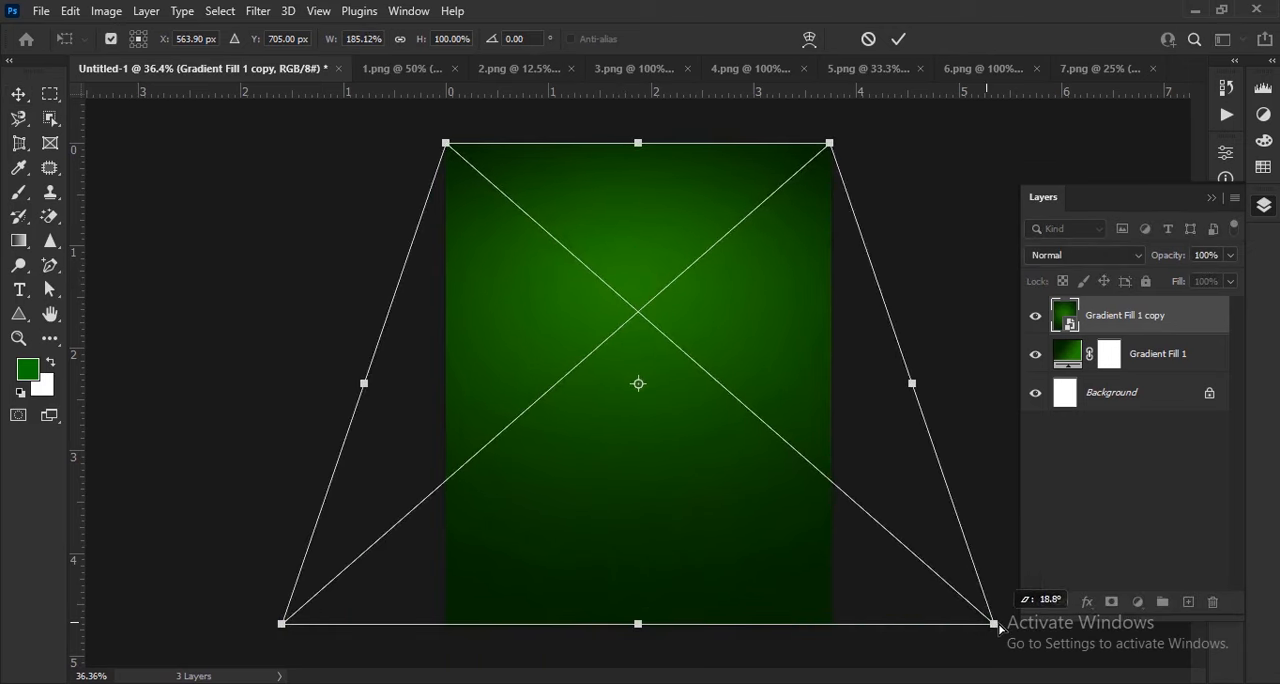
left_click(899, 44)
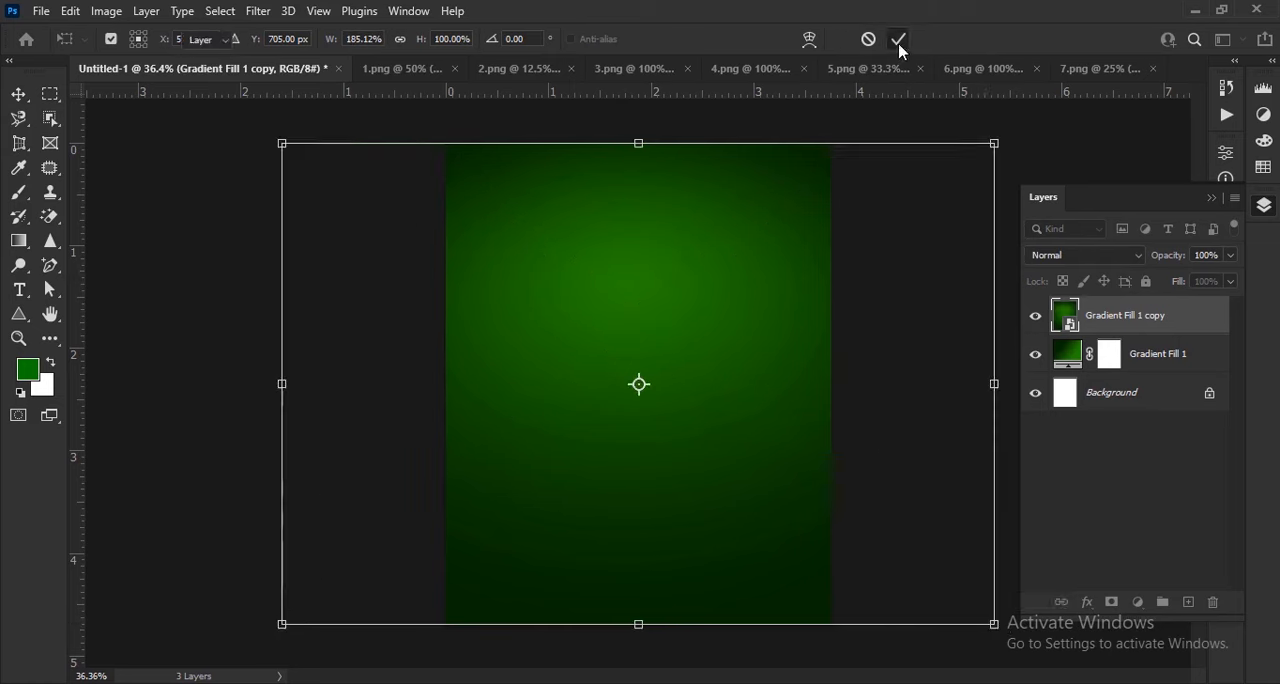
Lower the top edge of the gradient copy to about 31% height, forming a floor plane at the canvas bottom
key("ctrl+t")
right_click(716, 286)
left_click(756, 394)
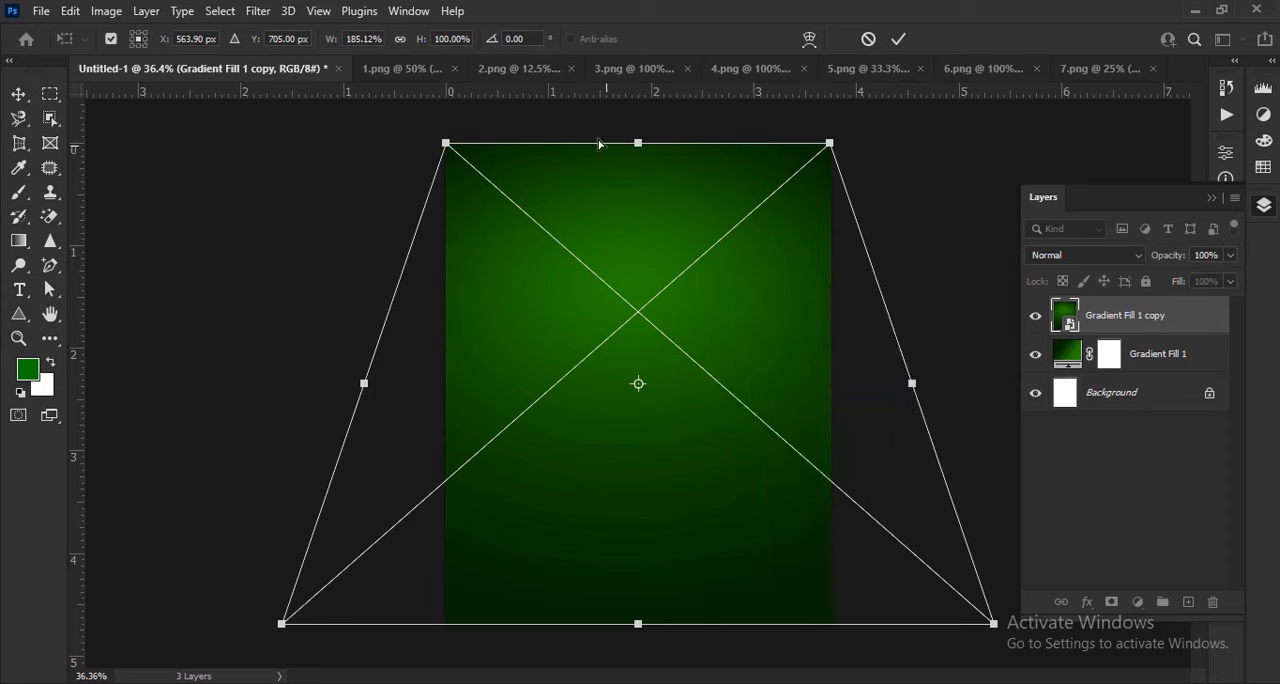
left_click_drag(637, 160, 642, 479)
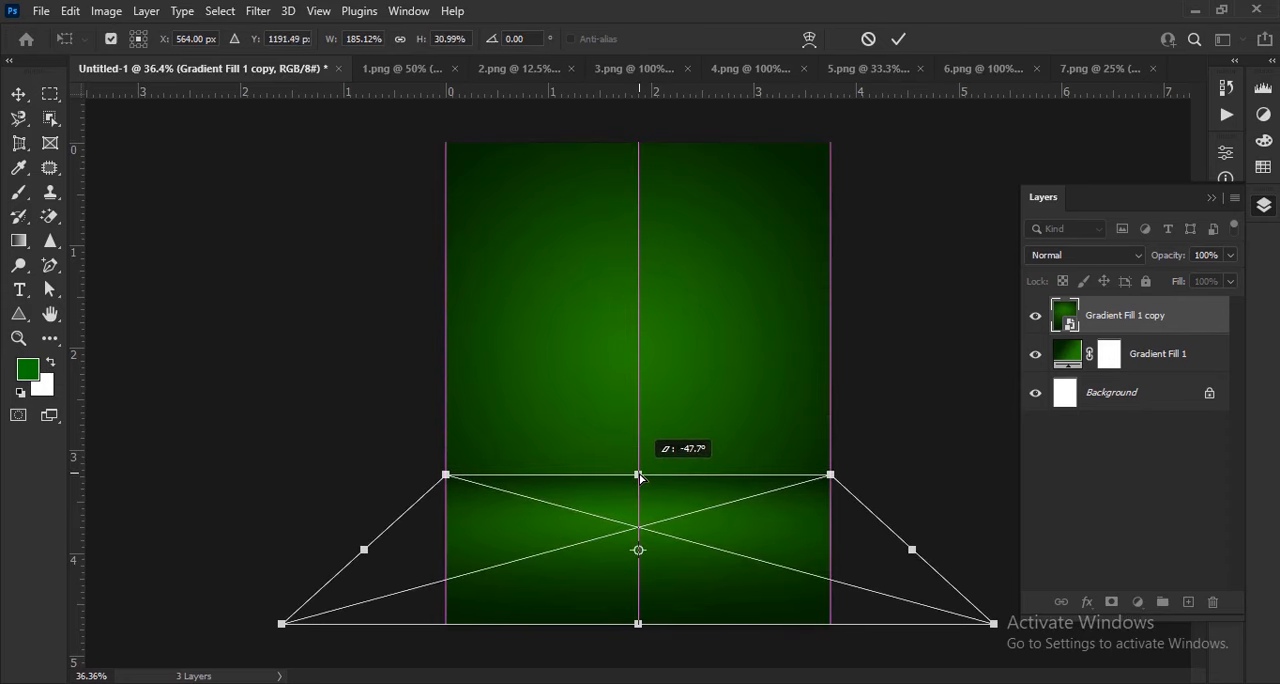
left_click_drag(641, 479, 640, 477)
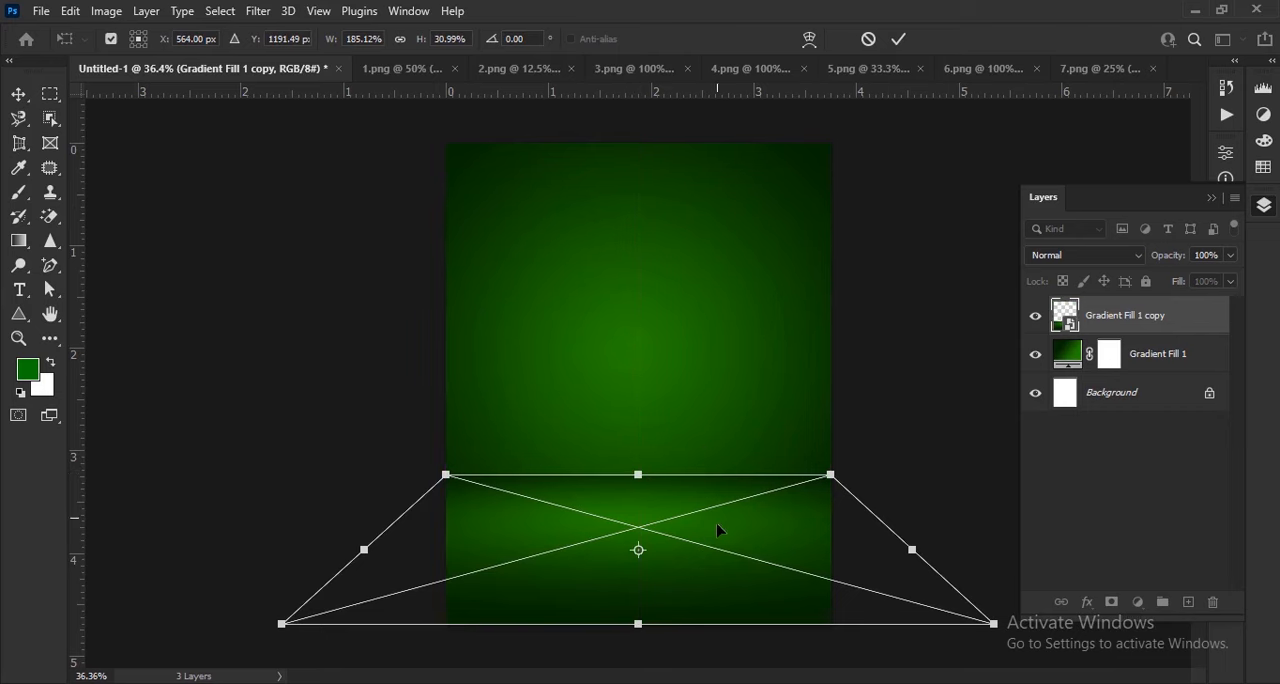
Stretch the floor plane horizontally well beyond both canvas sides and apply the transform
scroll(718, 530, "up", 2)
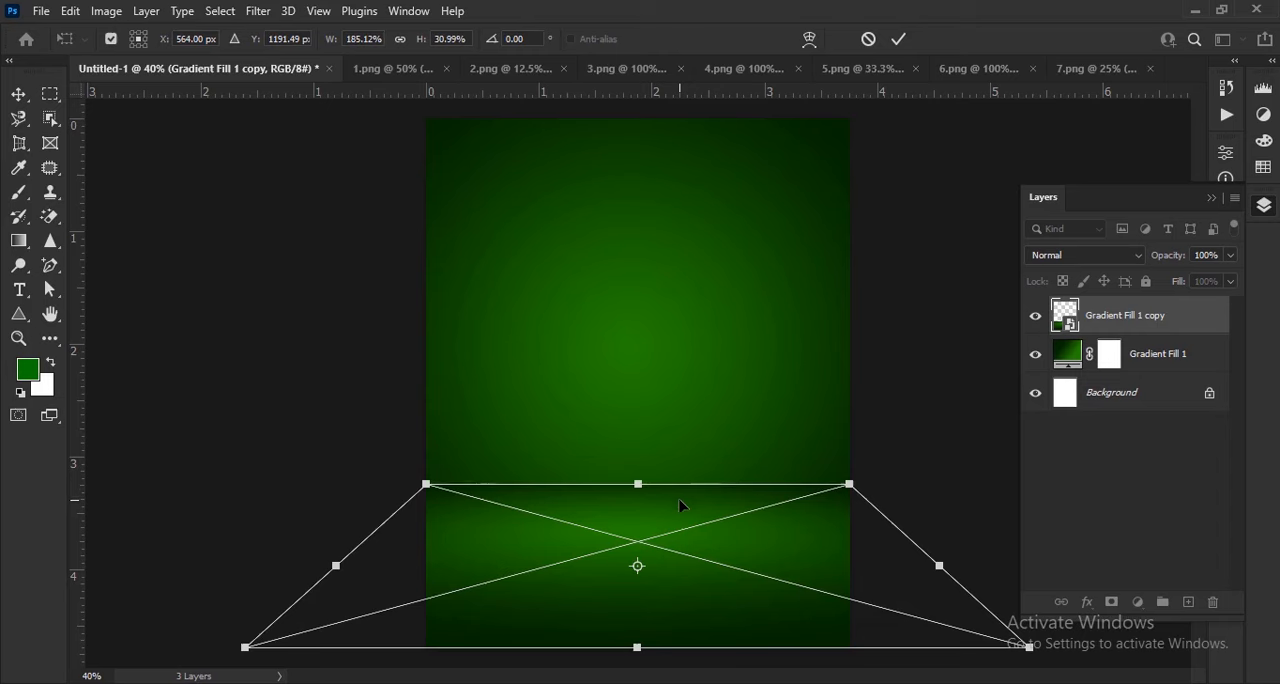
right_click(680, 506)
left_click(705, 280)
scroll(796, 523, "down", 2)
left_click_drag(910, 569, 1096, 604)
left_click(899, 40)
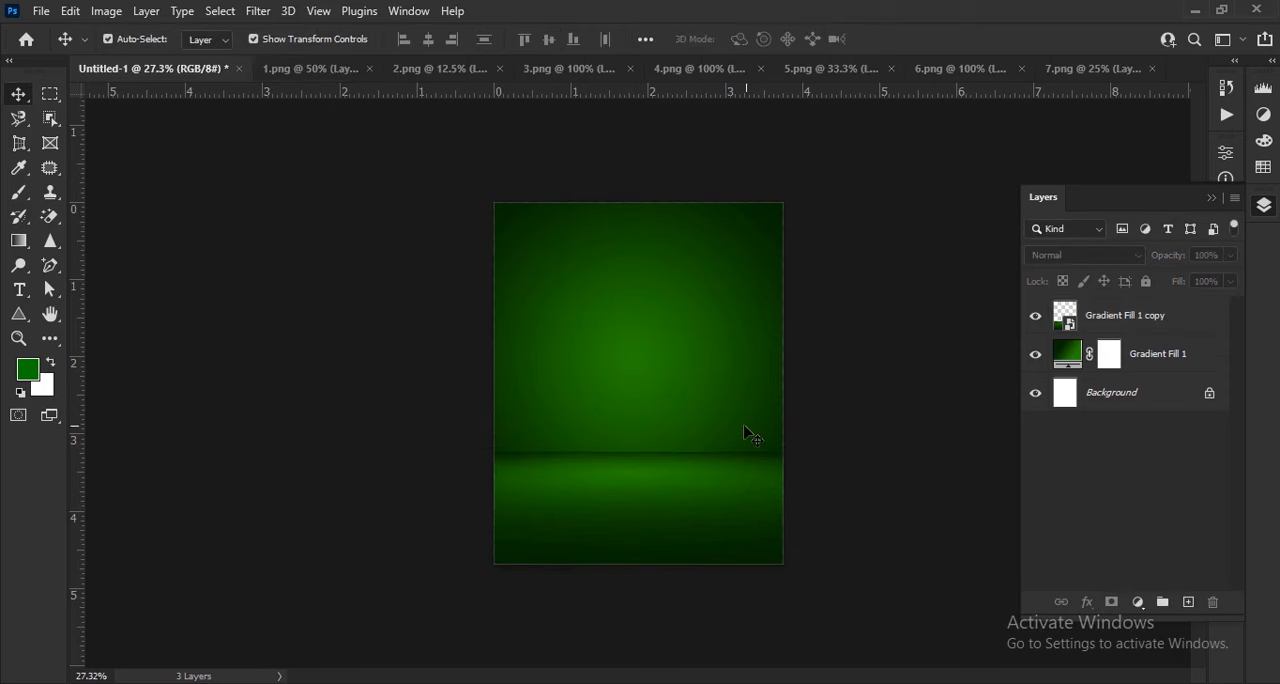
Add a drop shadow to the floor layer with 24% opacity, -87° angle, 5 px distance, 0% spread and 27 px size
key("ctrl+0")
scroll(620, 516, "up", 1)
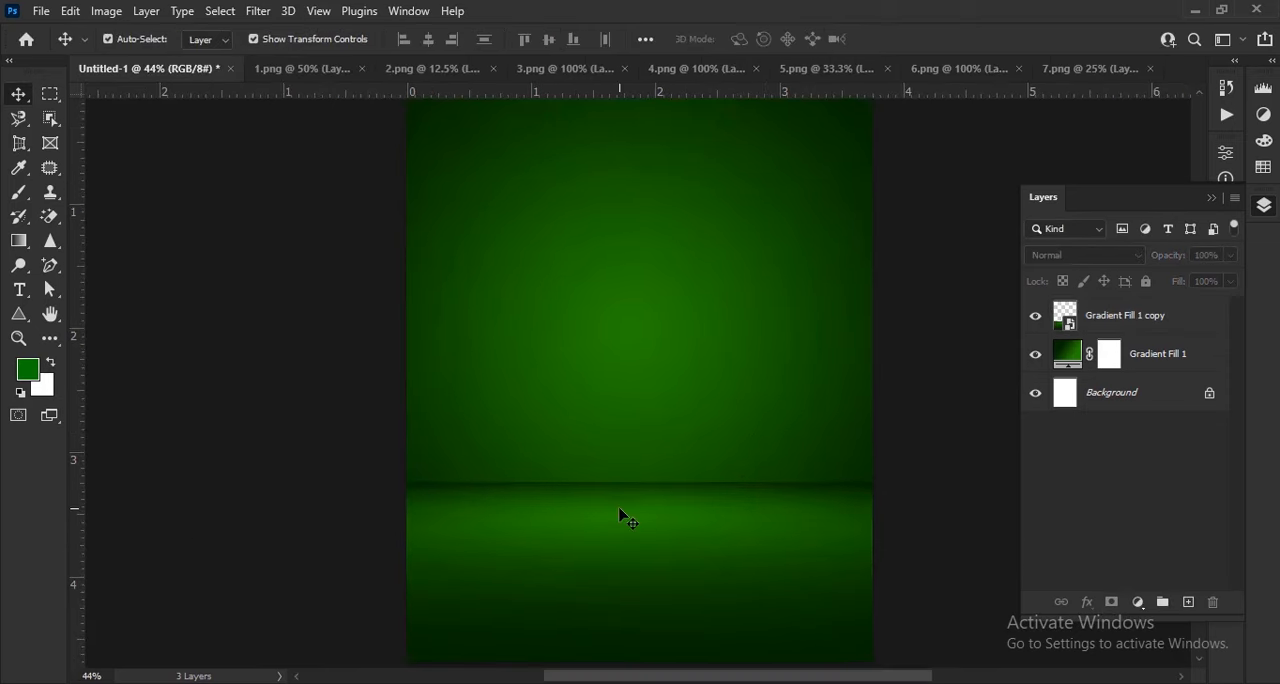
left_click(755, 505)
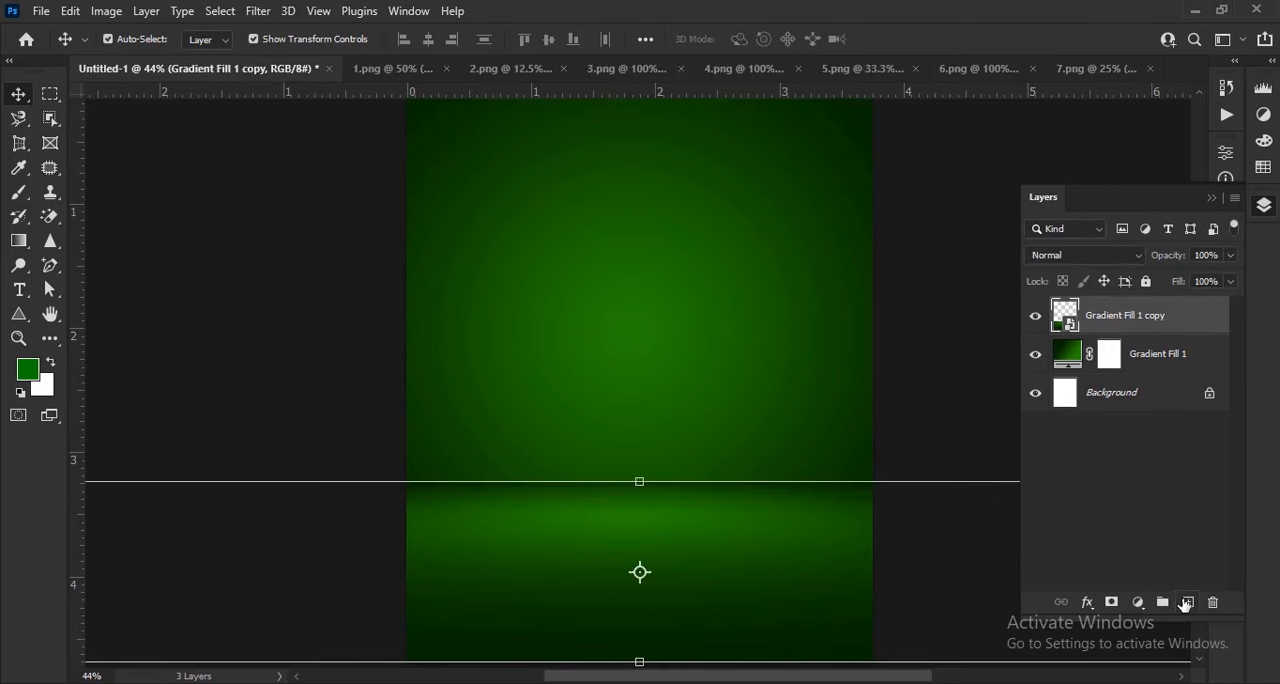
left_click(1087, 602)
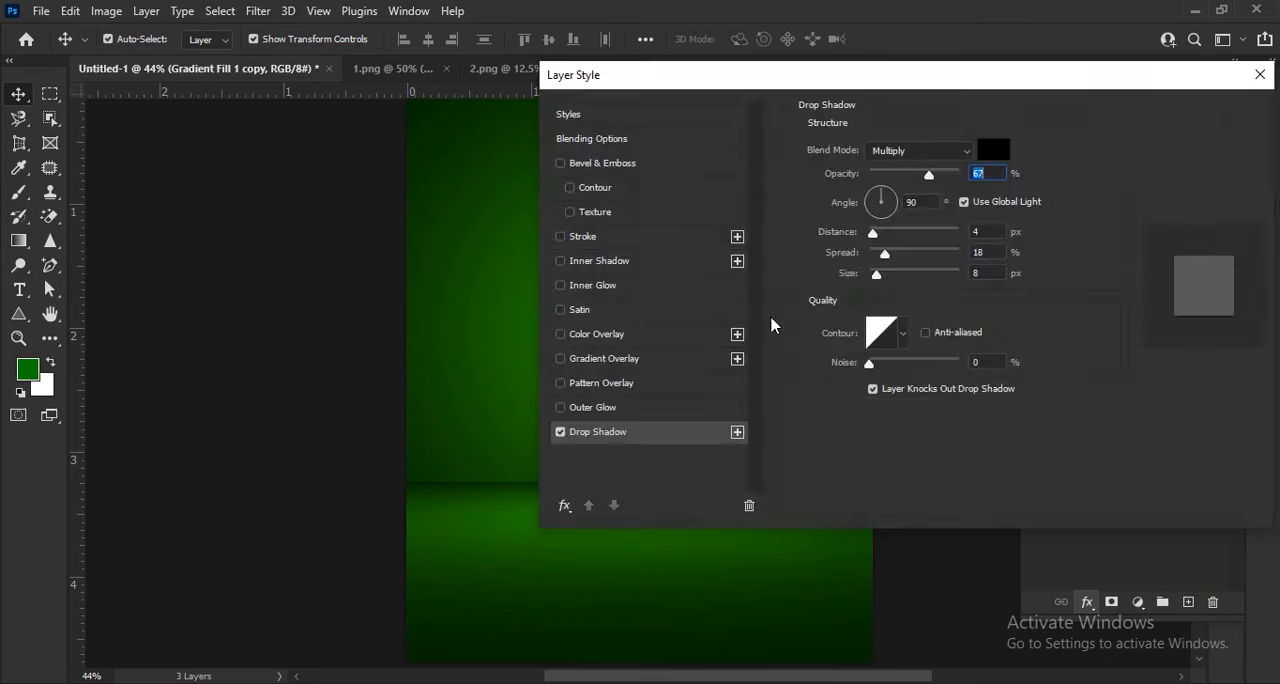
left_click_drag(663, 84, 920, 103)
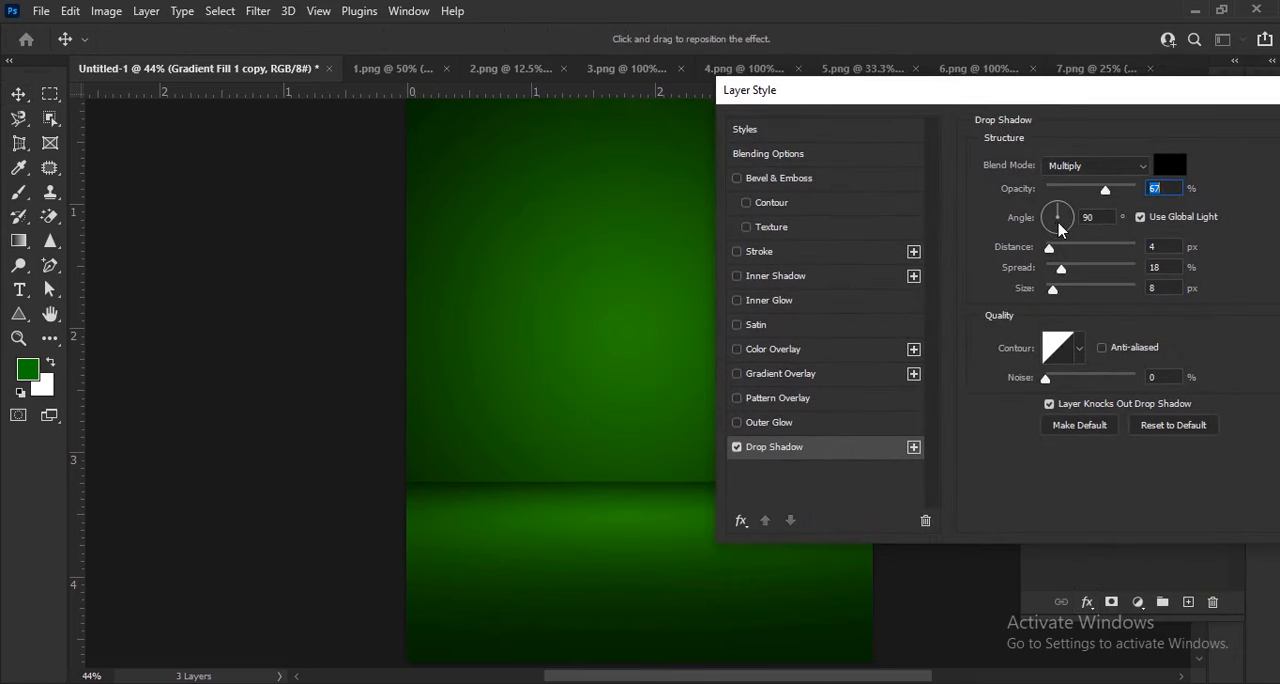
left_click_drag(1059, 235, 1046, 270)
left_click_drag(1106, 200, 1076, 207)
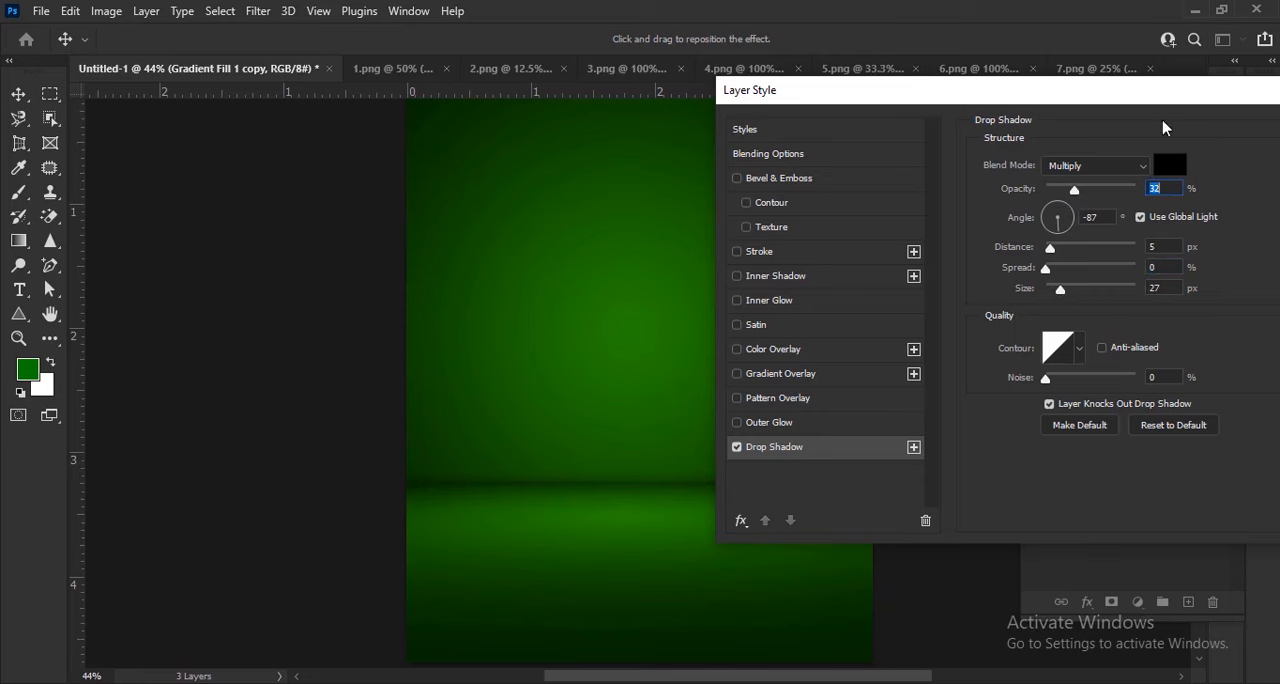
left_click_drag(1155, 100, 1101, 95)
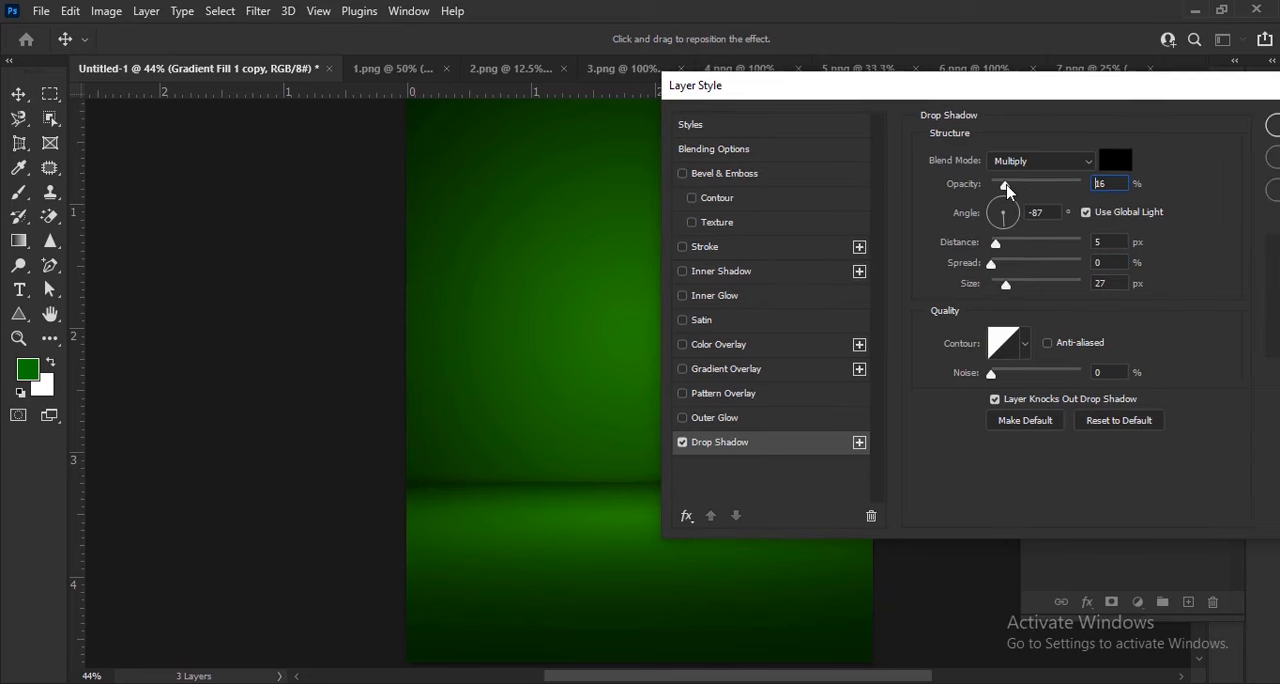
left_click_drag(1091, 99, 880, 93)
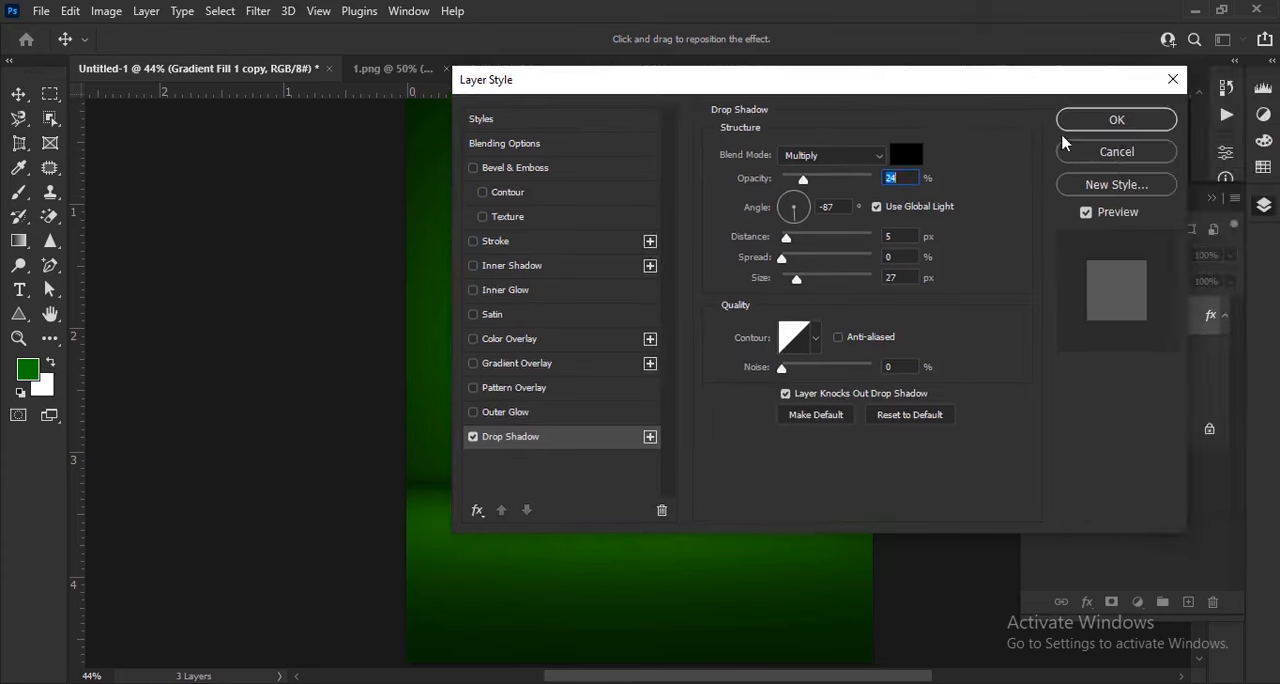
left_click(1115, 118)
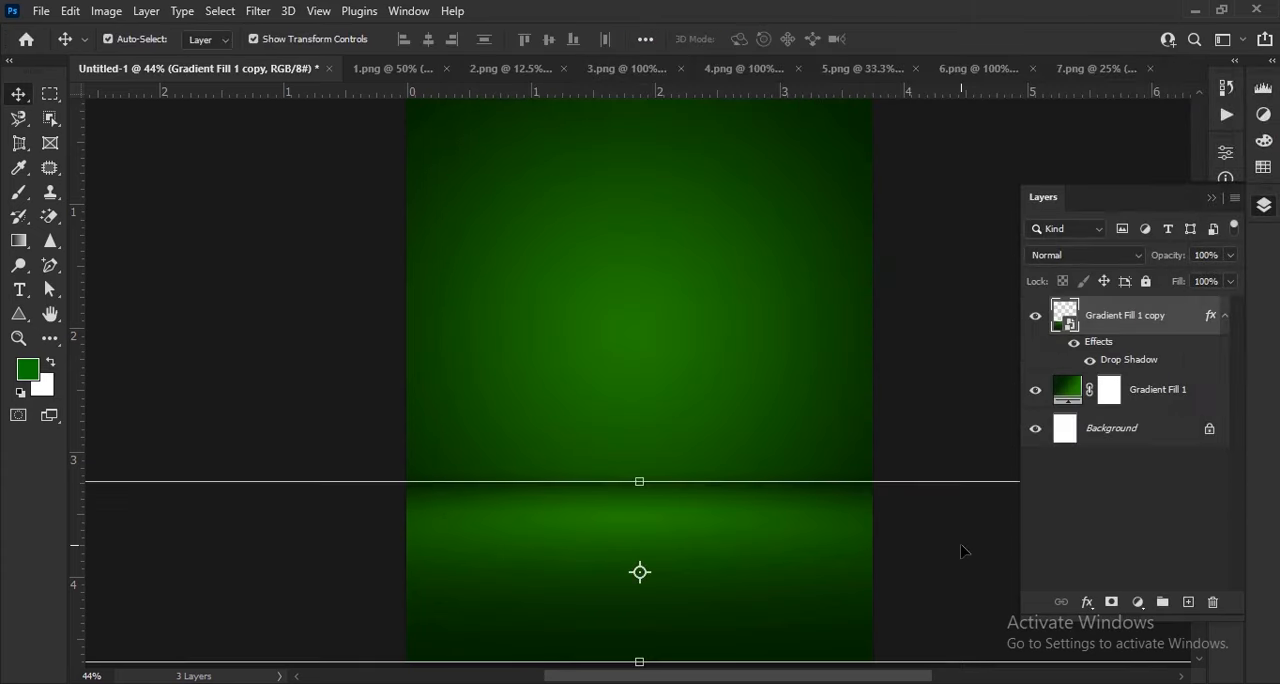
left_click(943, 459)
scroll(615, 500, "up", 3)
scroll(523, 449, "down", 3)
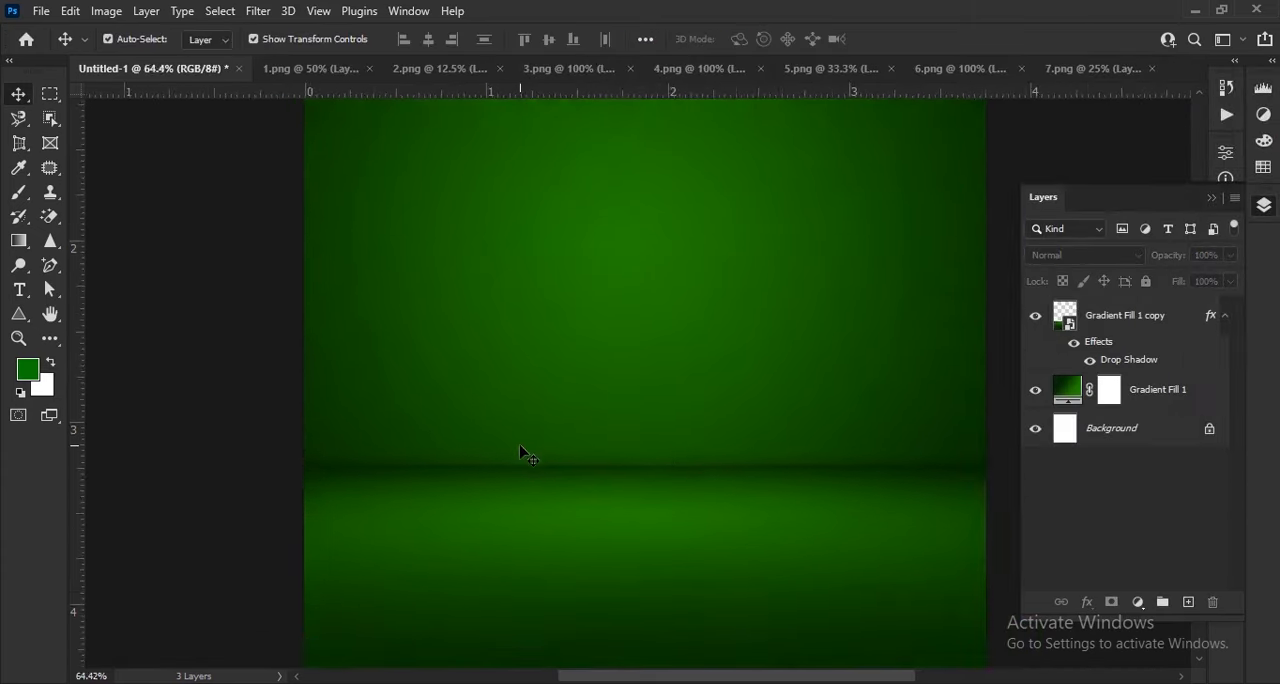
scroll(676, 458, "down", 2)
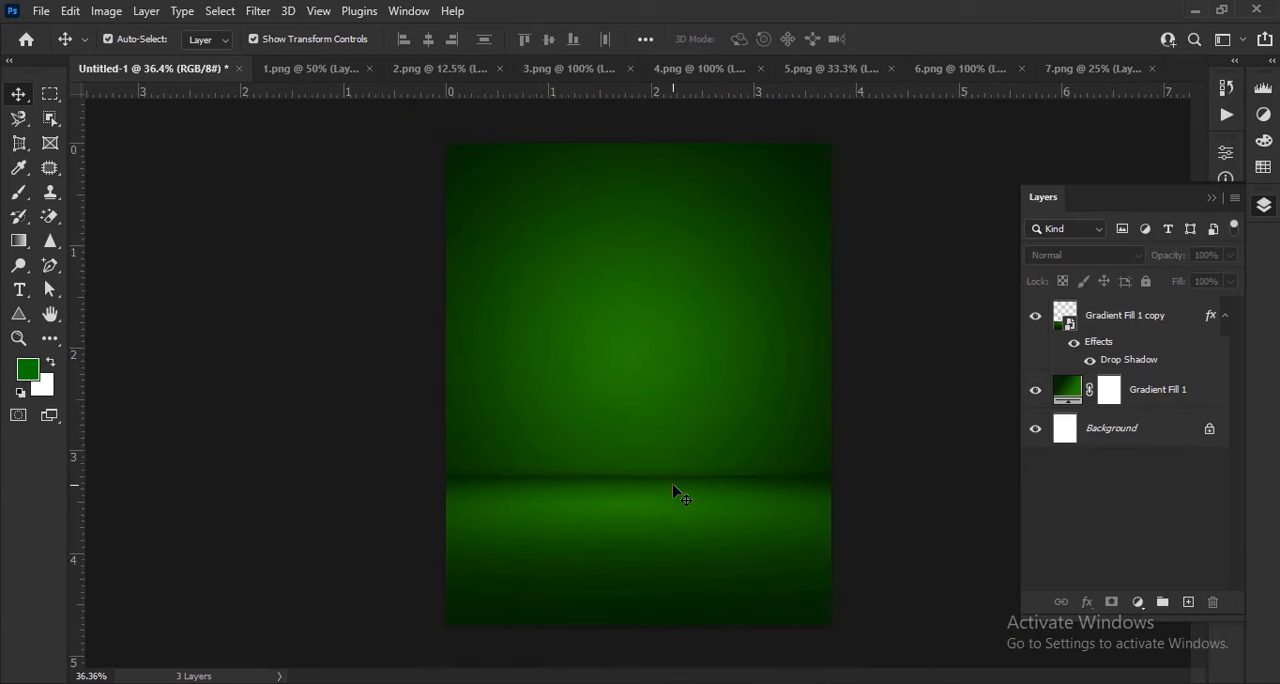
scroll(675, 488, "up", 1)
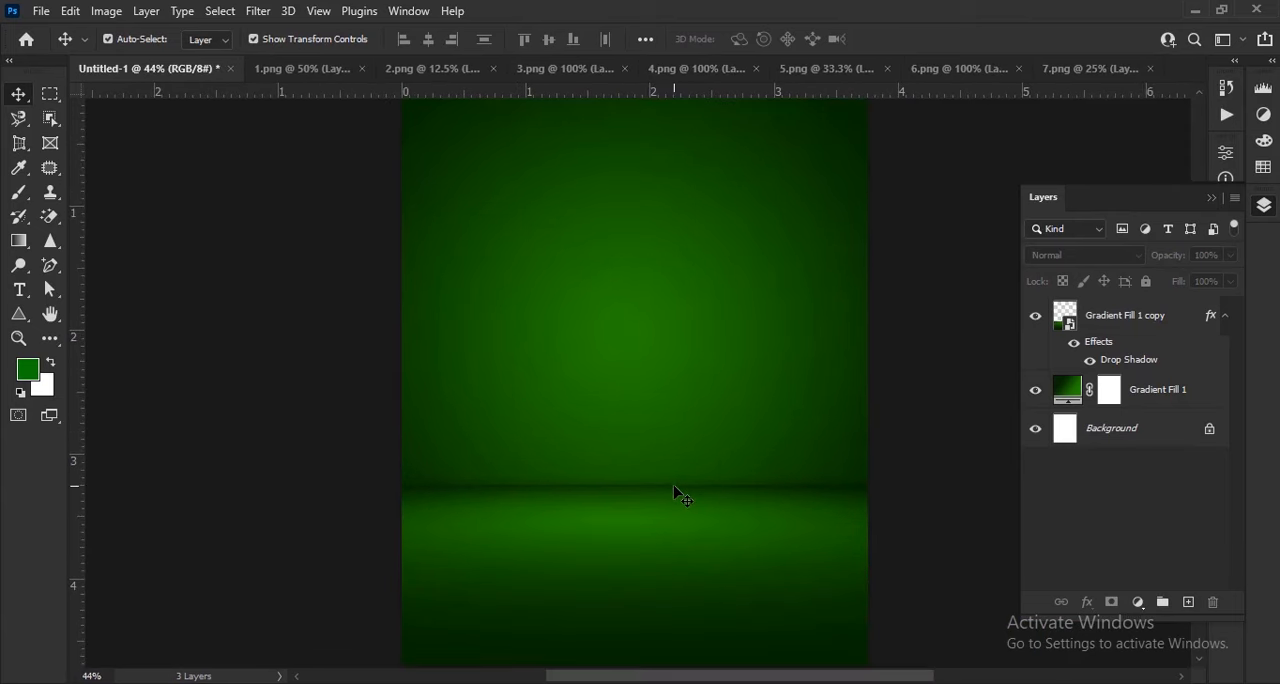
scroll(676, 492, "down", 1)
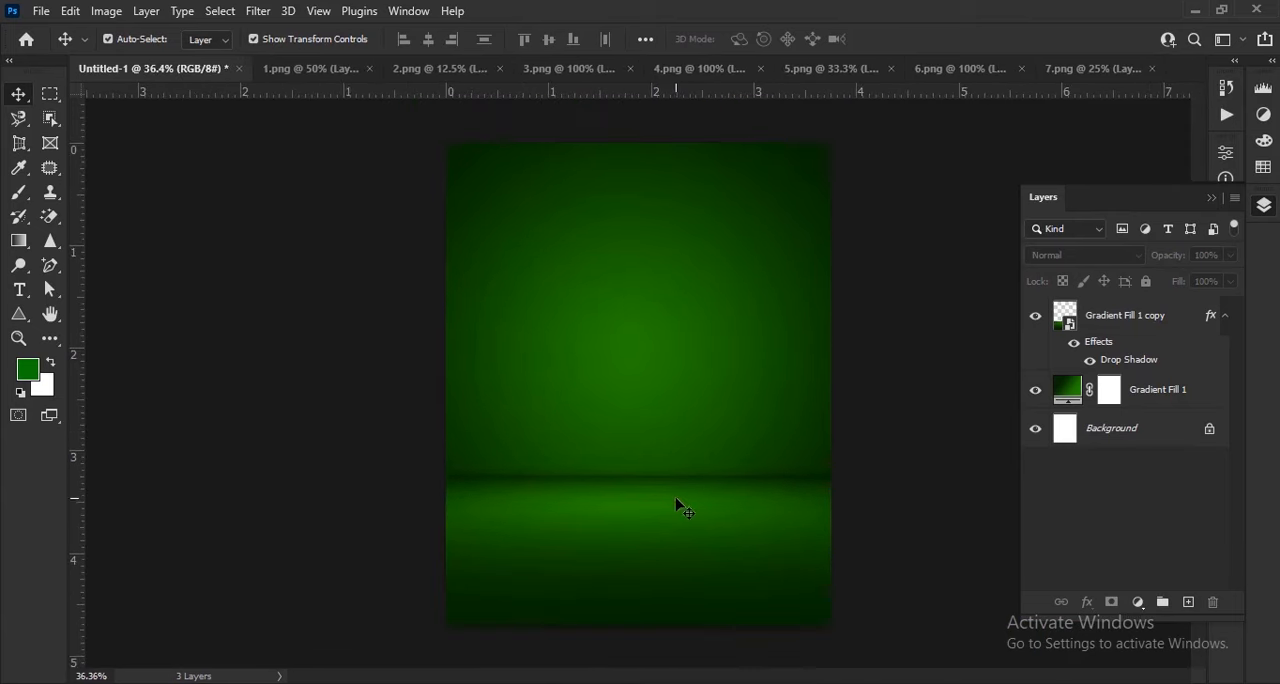
Bring the bottle from 1.png into the poster and move it to the canvas's vertical centre line
left_click(355, 73)
left_click_drag(715, 350, 619, 431)
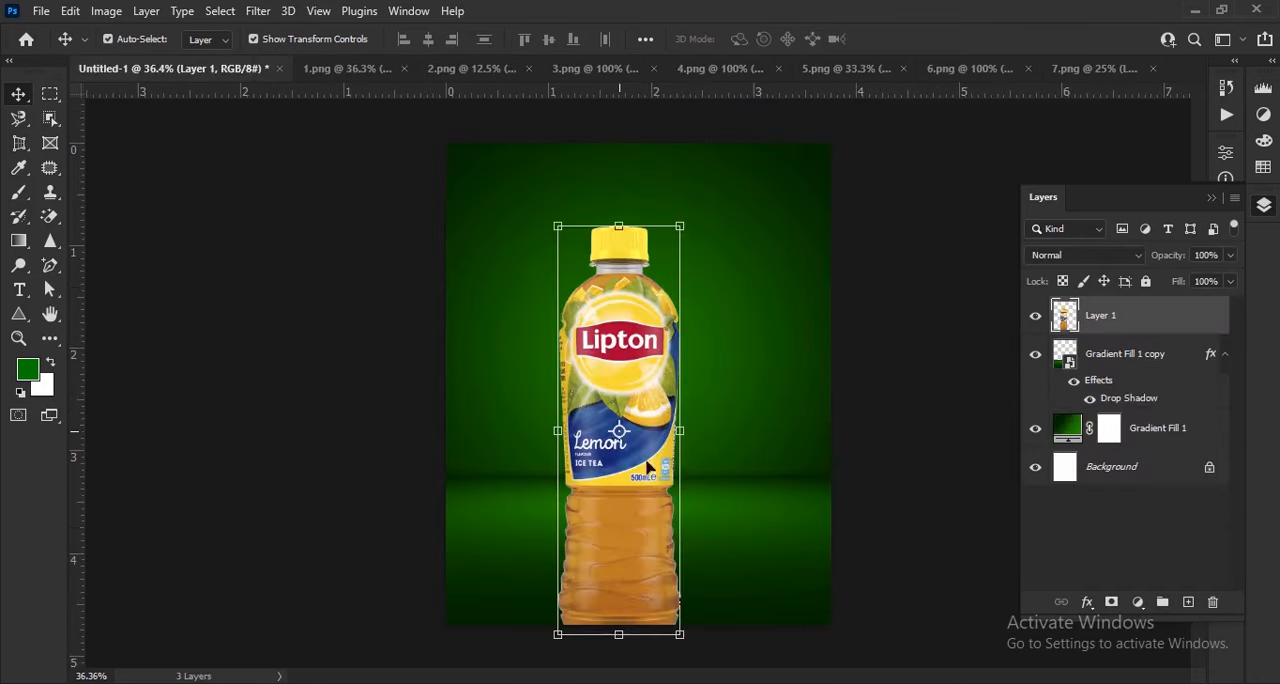
left_click_drag(645, 497, 664, 430)
Scale the bottle proportionally to about 71%, stand it on the floor plane and apply the transform
left_click_drag(637, 172, 641, 298)
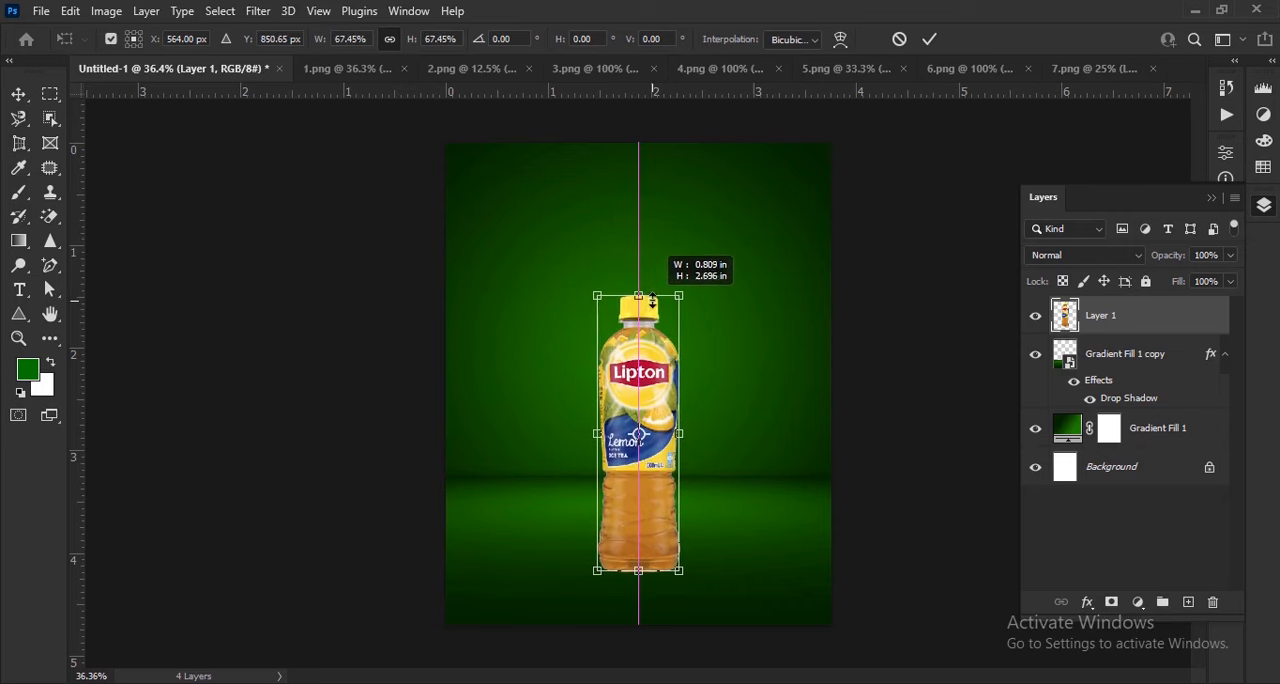
left_click_drag(651, 528, 653, 495)
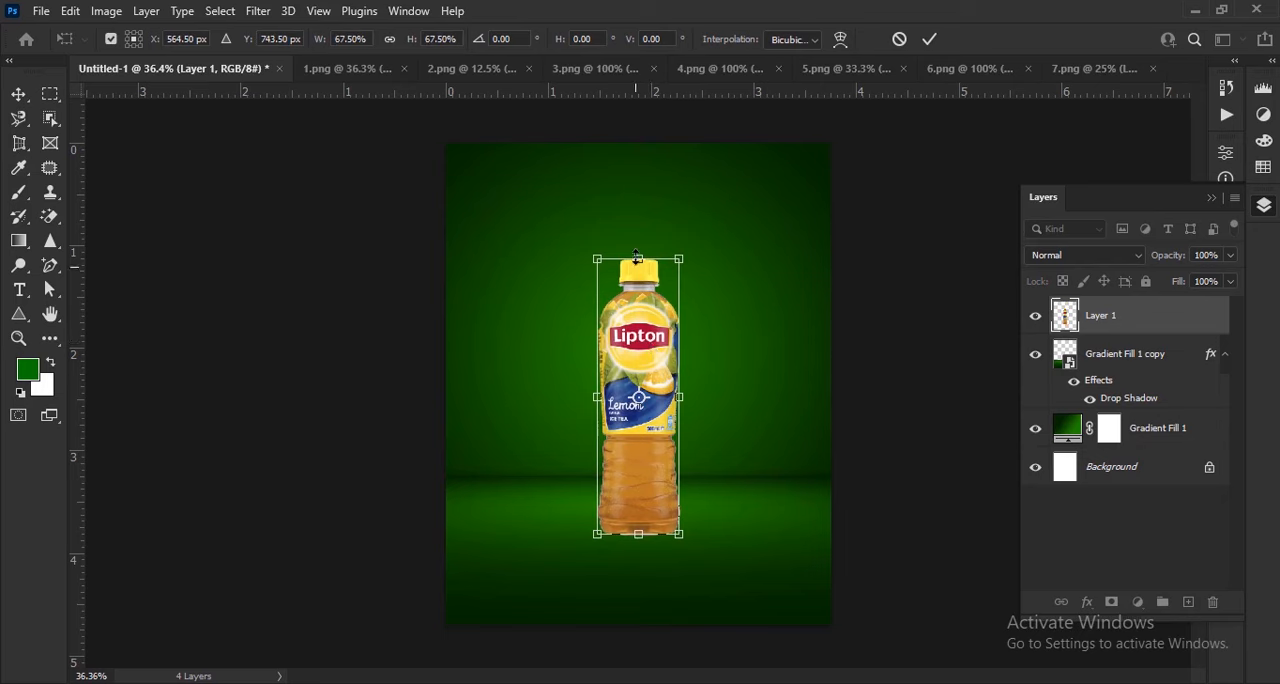
left_click_drag(637, 256, 640, 244)
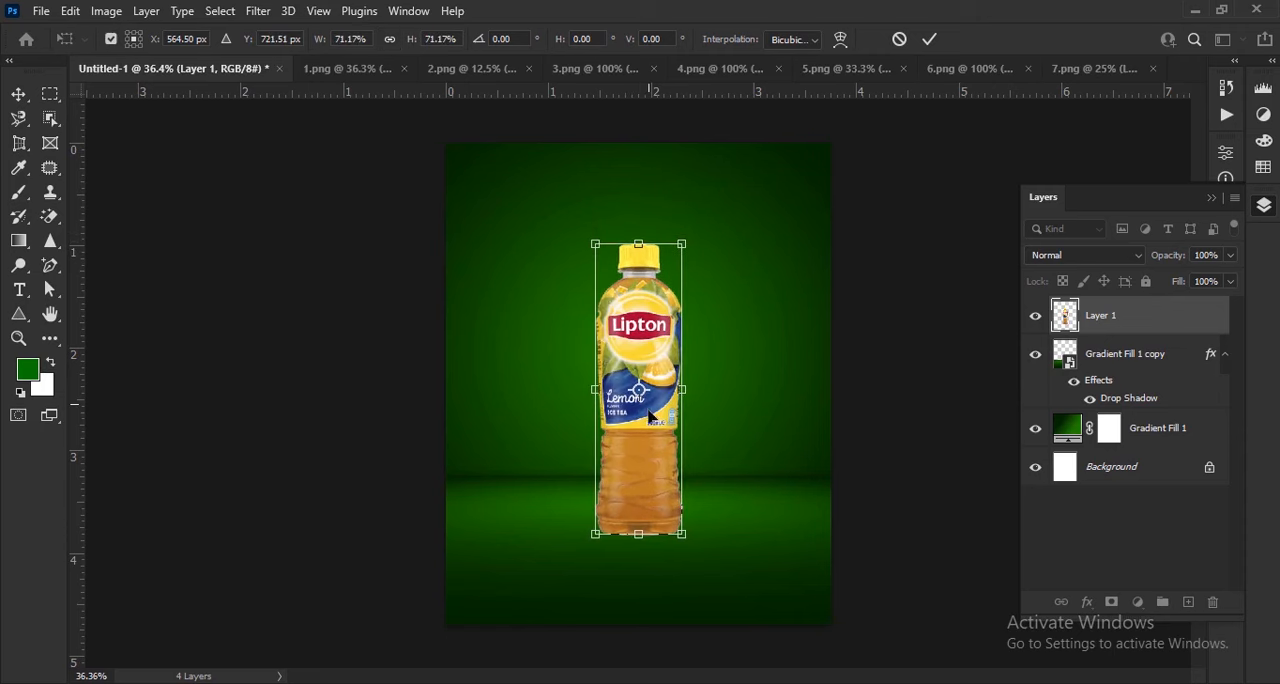
left_click_drag(648, 497, 655, 491)
left_click(930, 39)
Add a new empty layer directly beneath the bottle layer
scroll(740, 470, "up", 2)
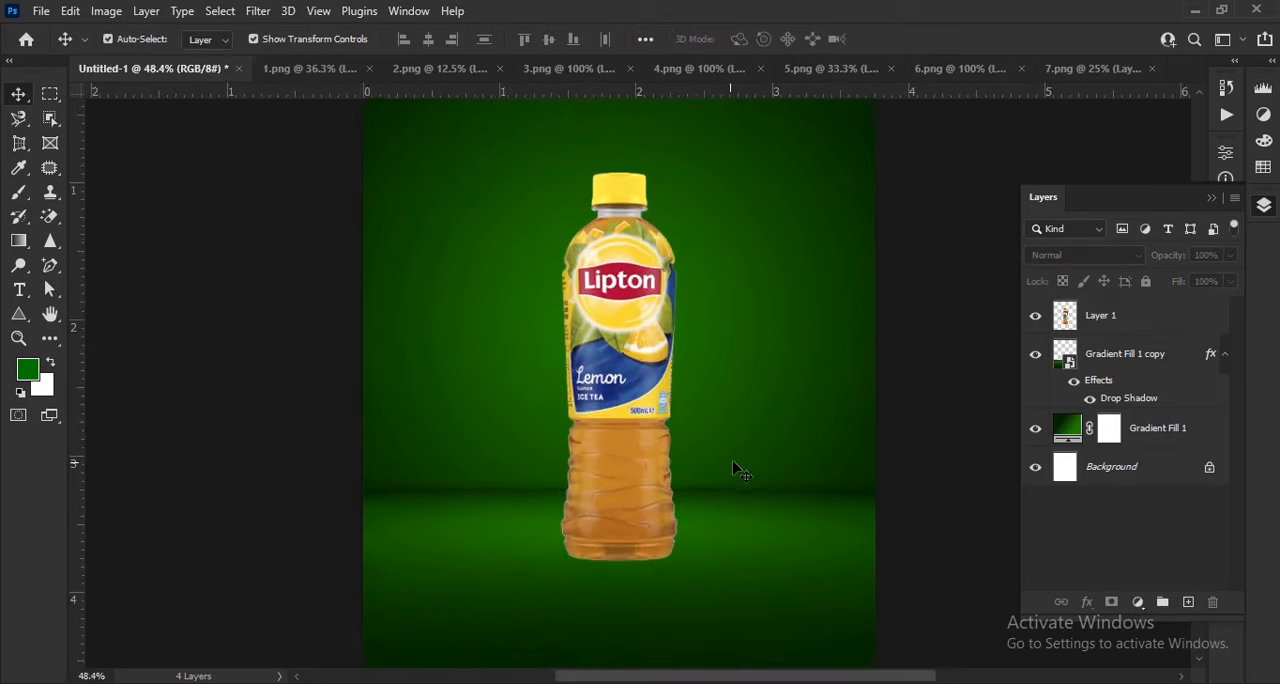
scroll(733, 463, "up", 1)
scroll(734, 465, "down", 3)
scroll(663, 583, "up", 3)
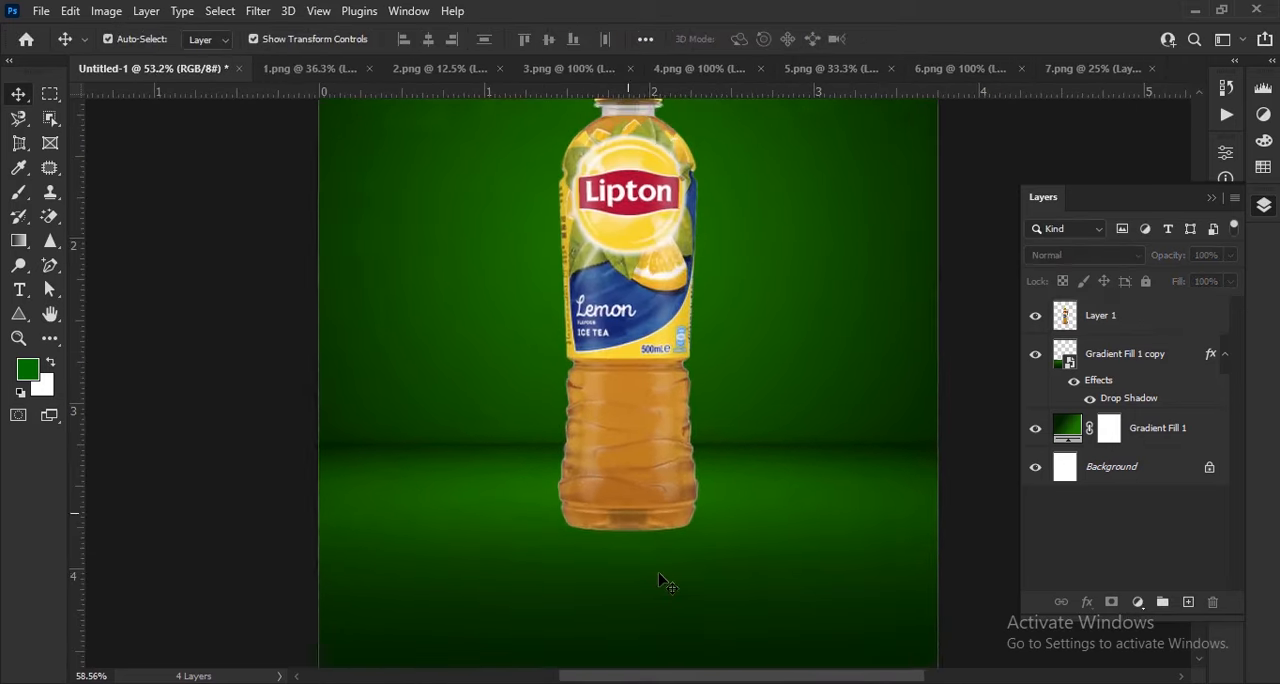
left_click(1188, 604)
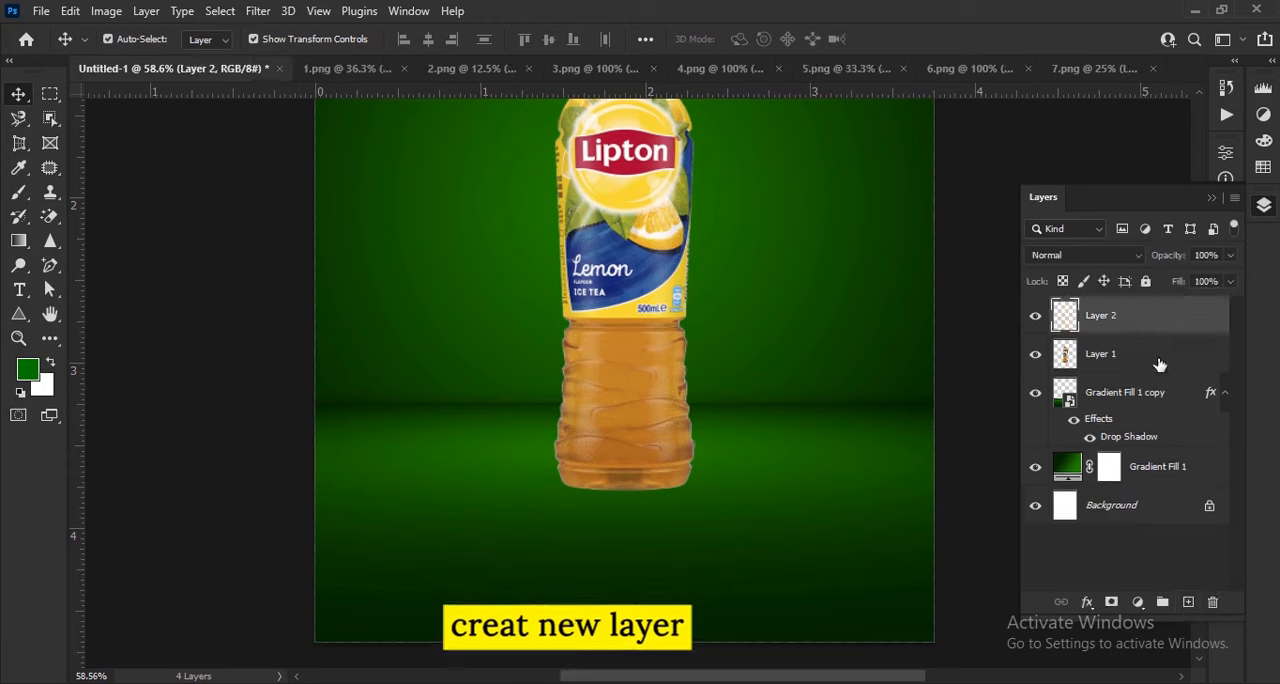
Set the foreground colour to black, 000000
left_click(28, 370)
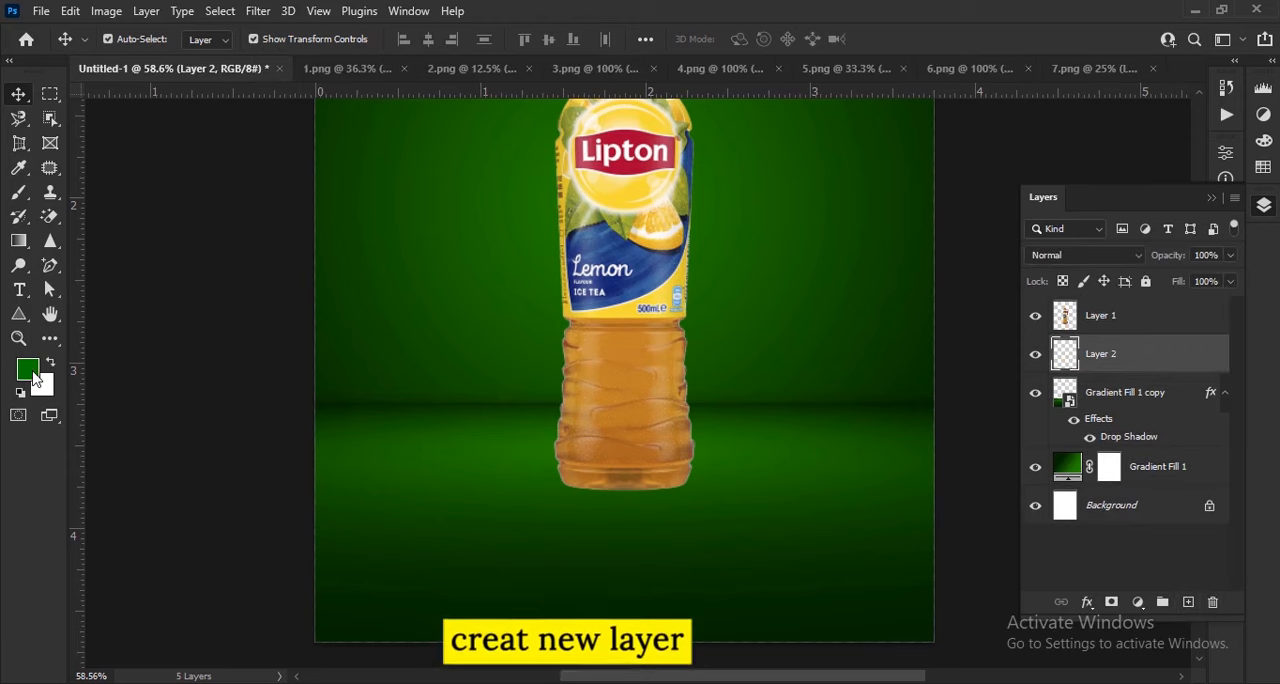
type("000000")
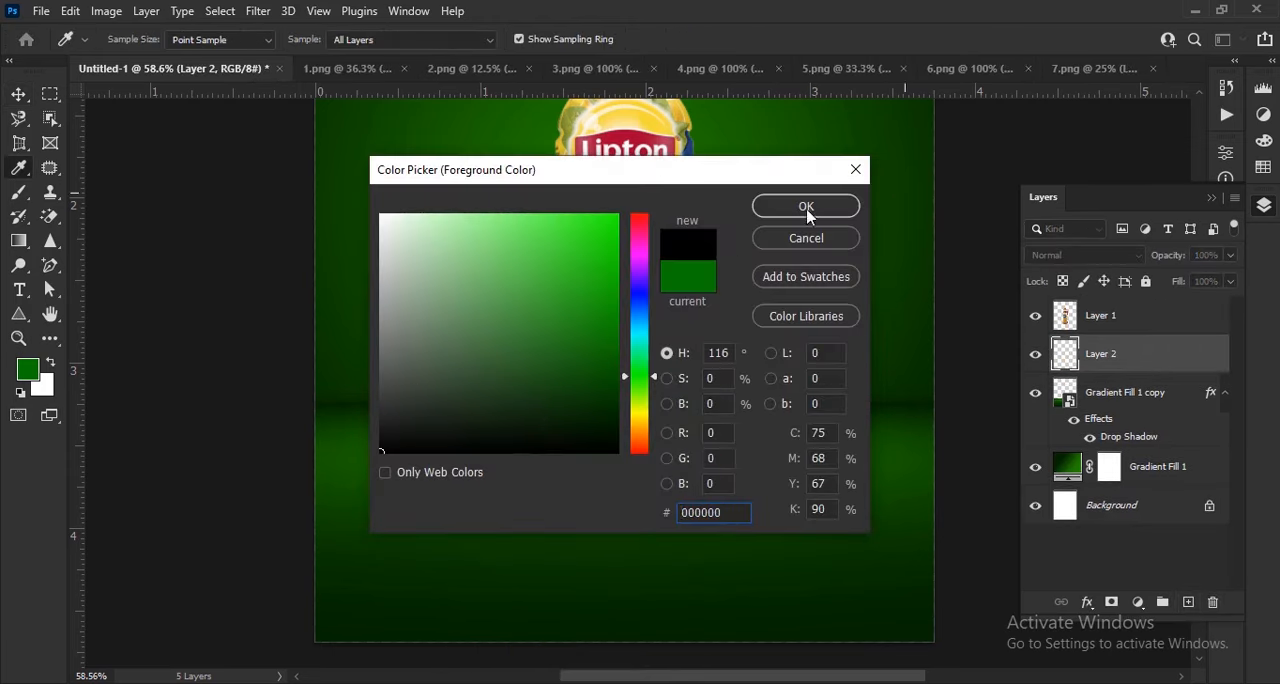
left_click(806, 206)
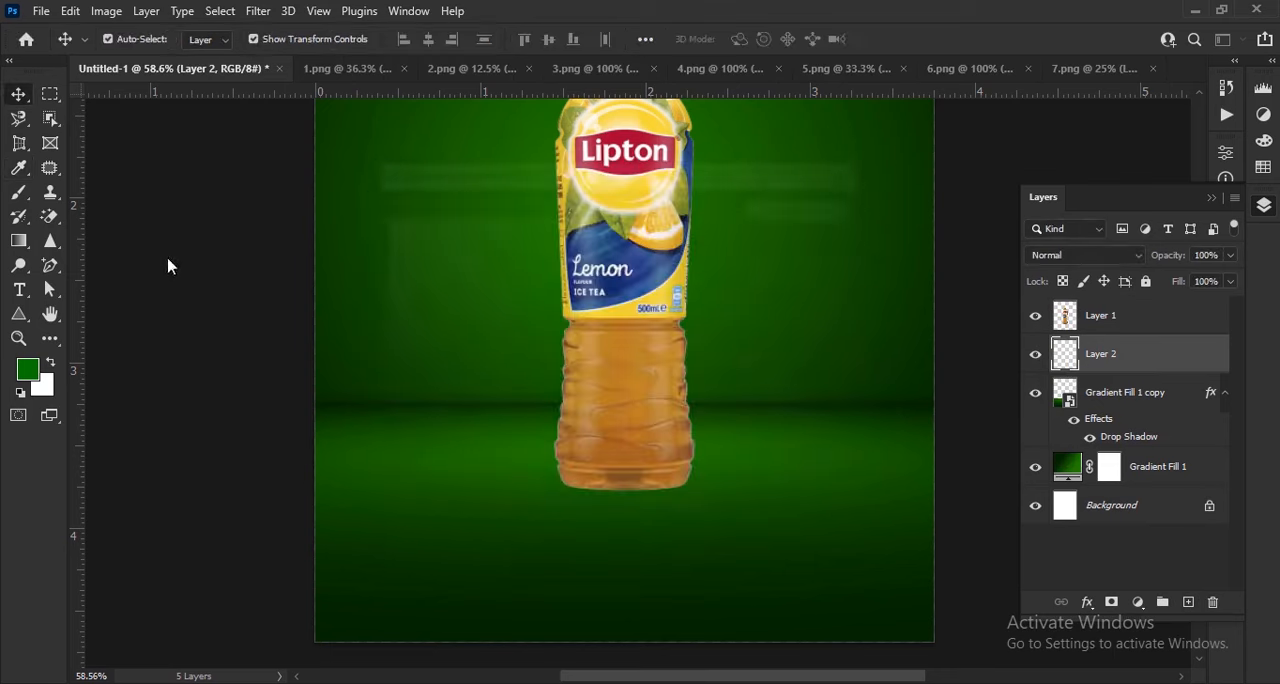
Set up the Brush tool with a soft round tip, 100% opacity and a size of about 228 px
left_click(20, 196)
left_click(137, 43)
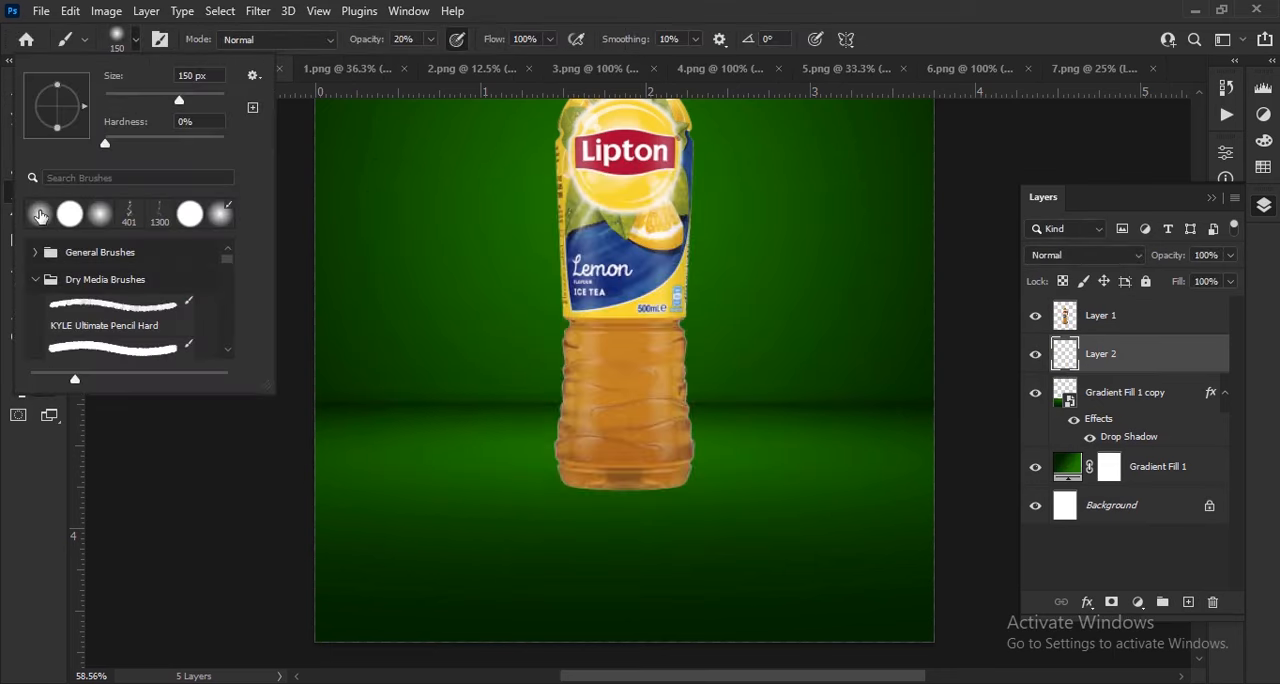
left_click(40, 215)
left_click(362, 44)
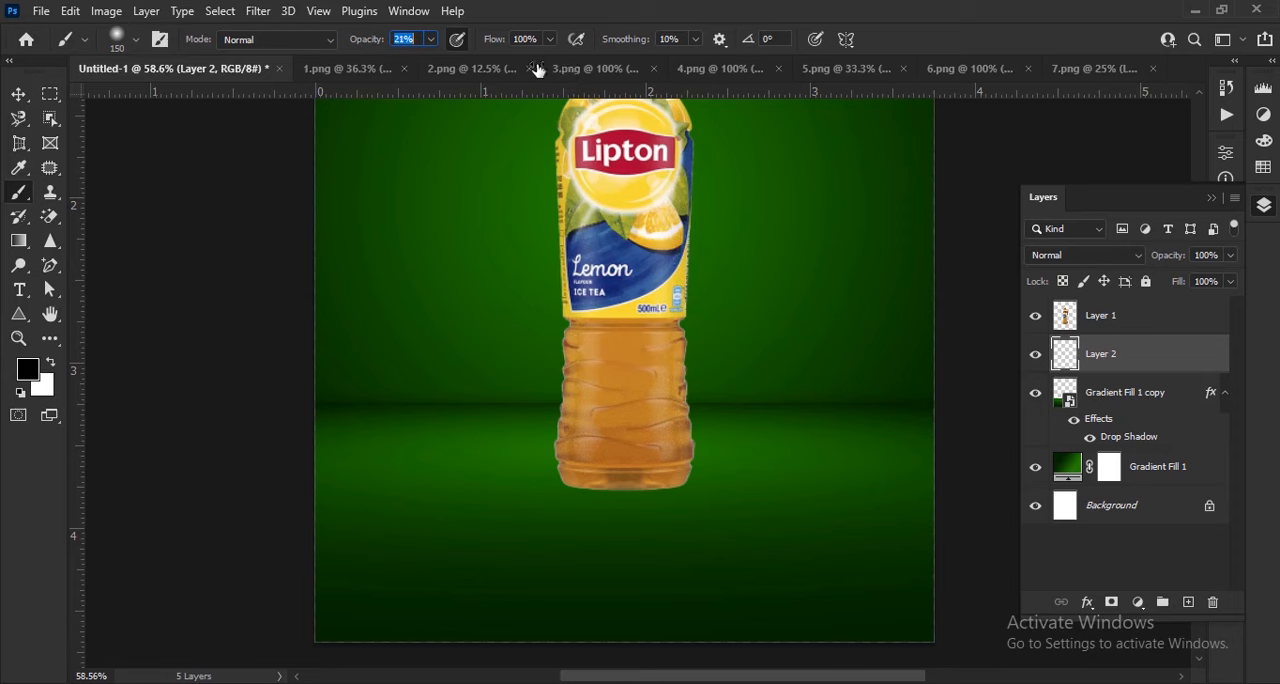
left_click_drag(365, 46, 655, 58)
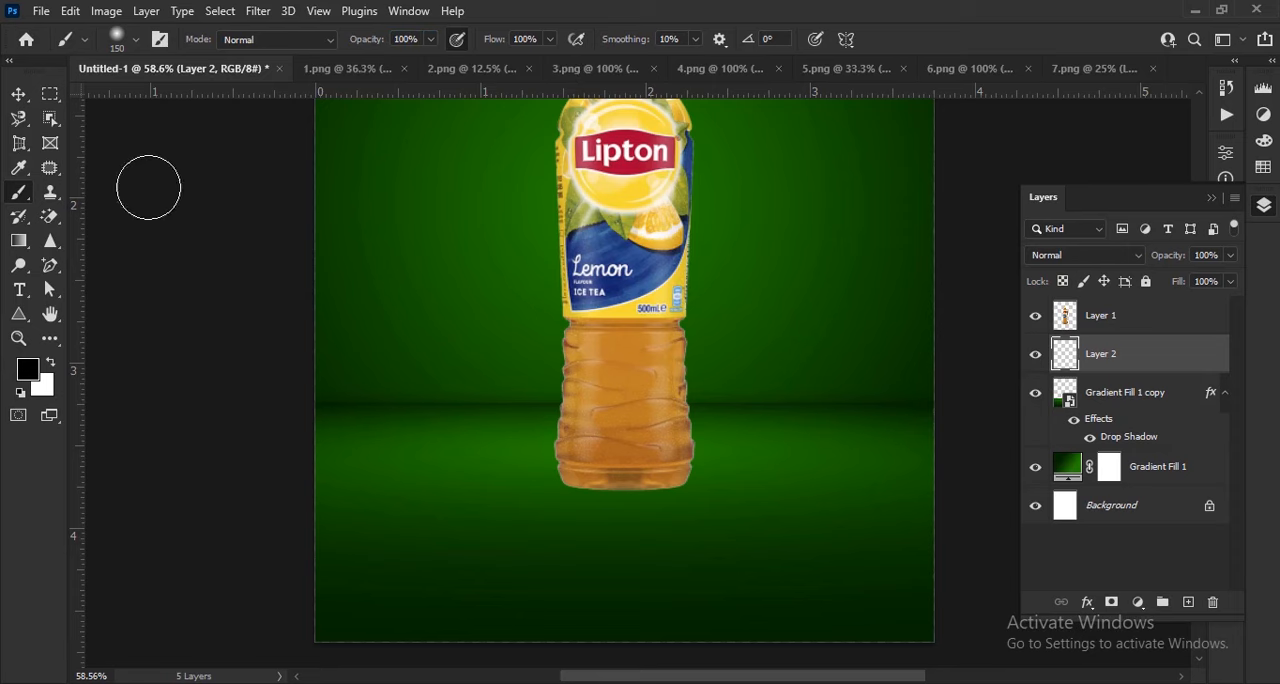
left_click(136, 40)
left_click_drag(196, 102, 204, 102)
left_click(523, 294)
Enlarge the soft brush and paint one black dab just below the bottle's base
scroll(629, 557, "up", 5)
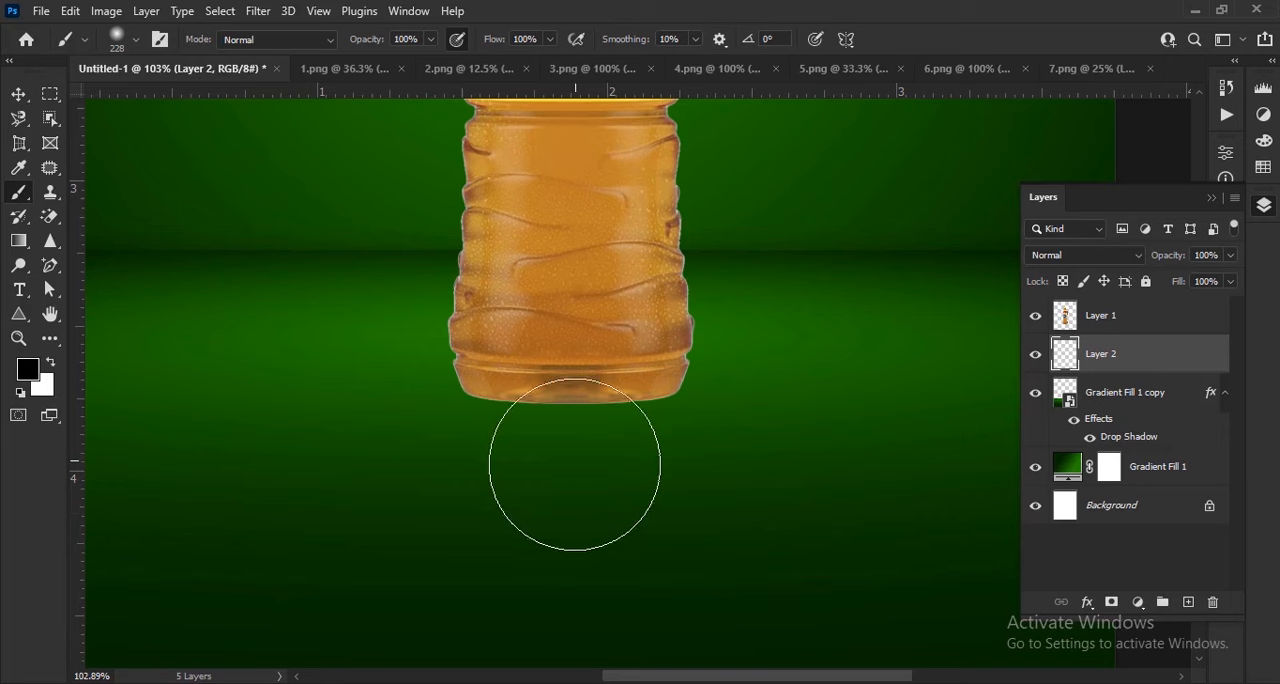
key("bracketright")
key("bracketright")
key("bracketright")
left_click(570, 478)
Flatten the black dab to about 43% height, tilt it and move it up toward the bottle's base as a shadow
key("v")
scroll(590, 464, "down", 3)
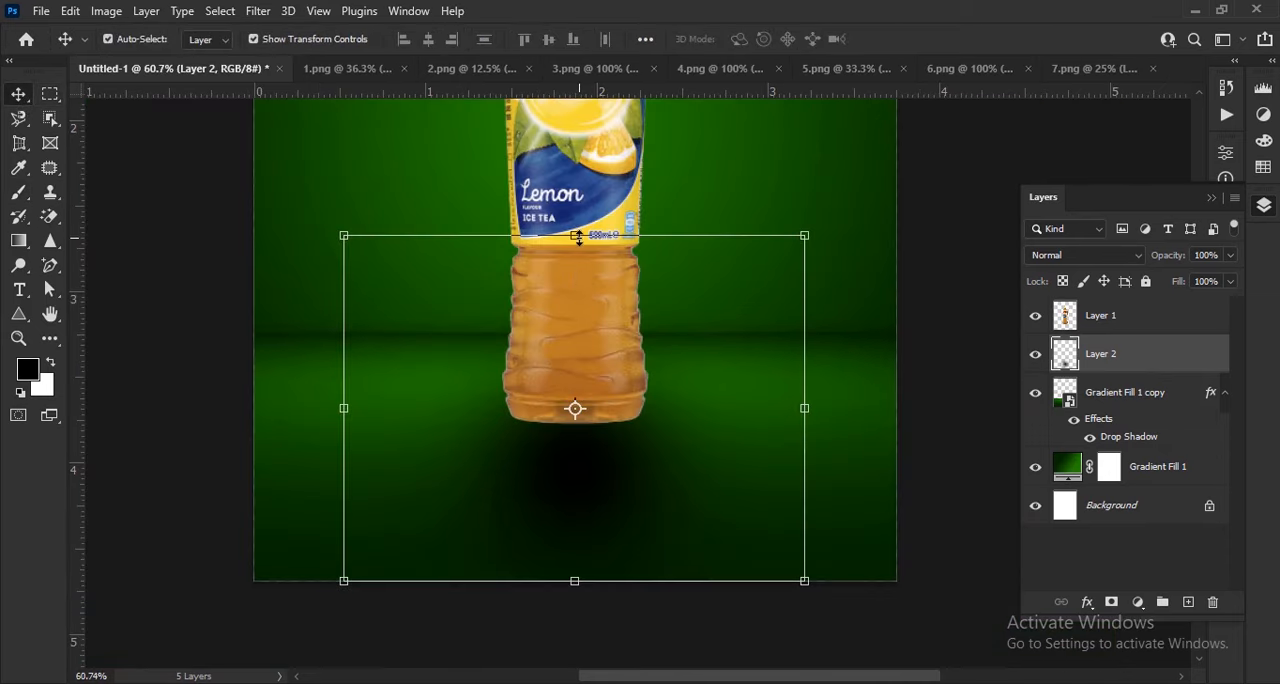
left_click_drag(578, 237, 578, 432)
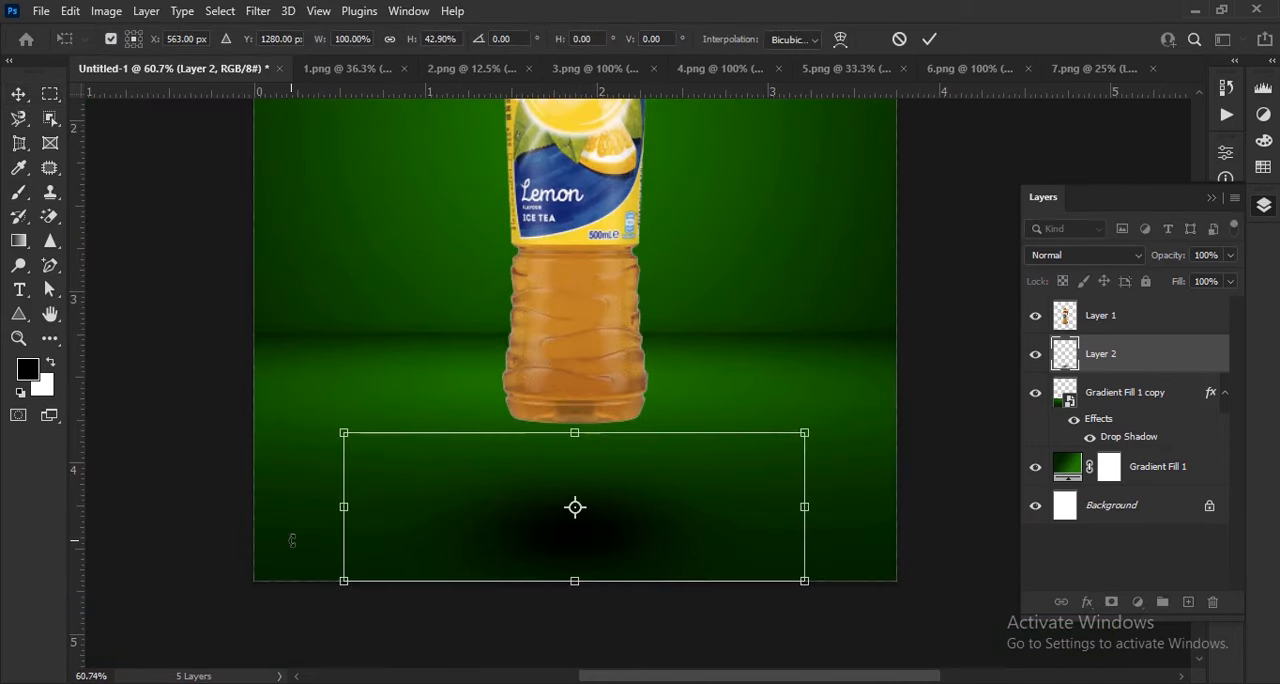
left_click_drag(292, 540, 316, 477)
left_click_drag(616, 558, 686, 492)
Widen the shadow to about 117% and set its tilt to about 6° beside the bottle's base
left_click_drag(864, 588, 906, 562)
scroll(643, 519, "up", 3)
left_click_drag(697, 468, 654, 437)
left_click_drag(948, 449, 1047, 474)
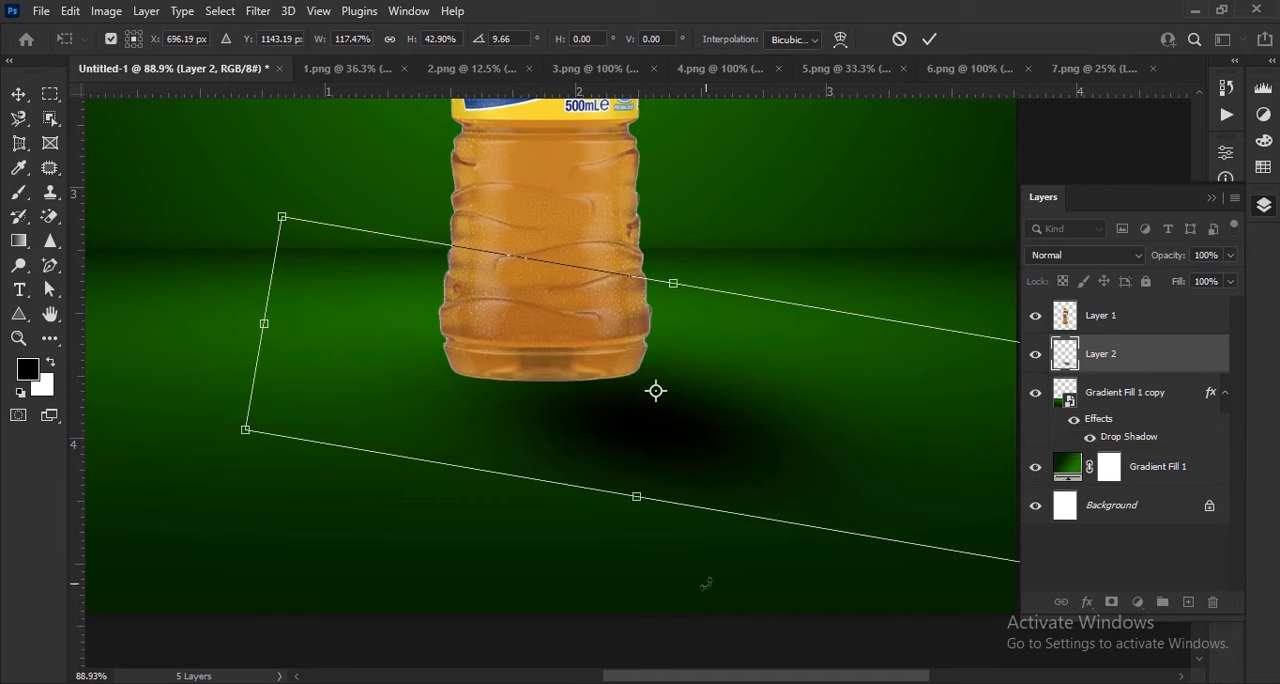
left_click_drag(714, 574, 726, 575)
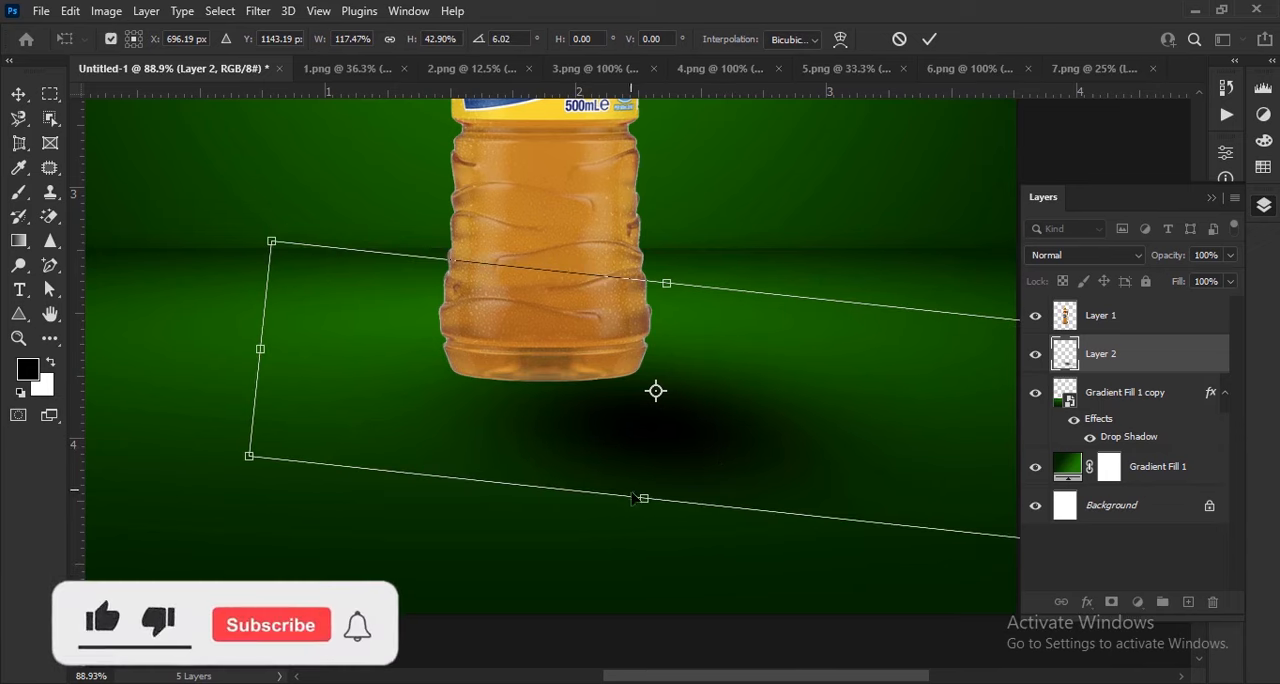
Reduce the shadow's height to about 39%, shift it further under the bottle and apply the transform
left_click_drag(644, 498, 646, 478)
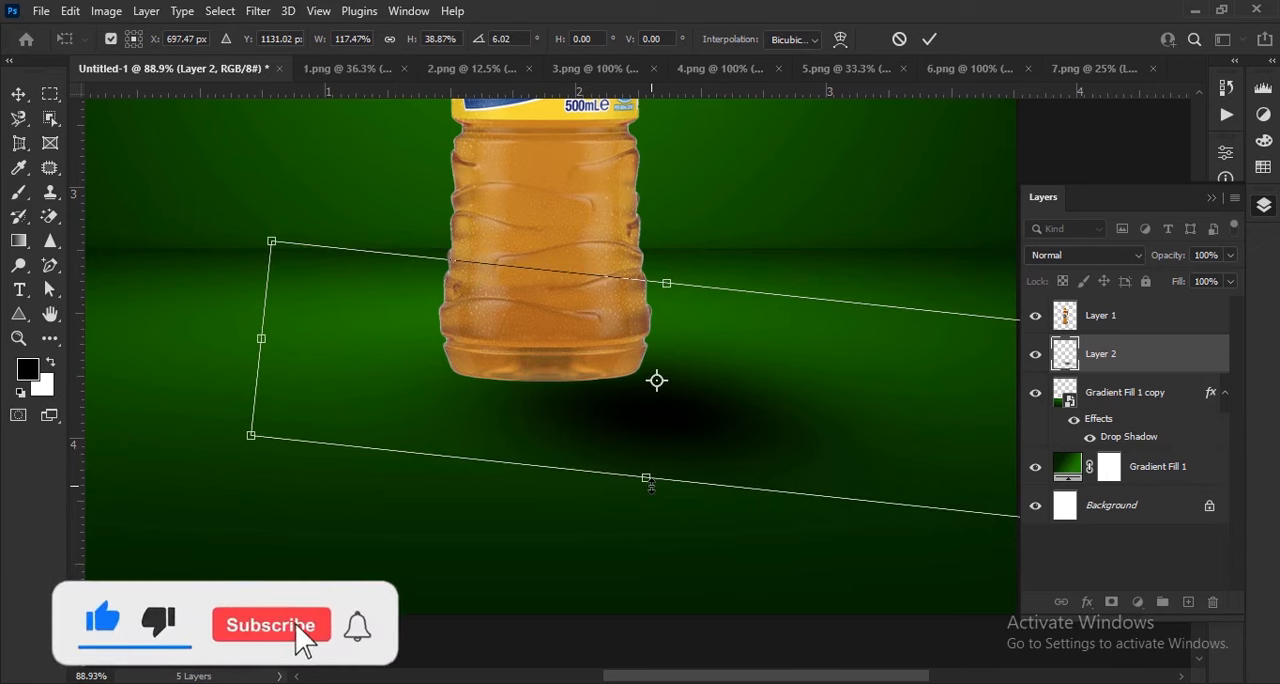
left_click_drag(728, 449, 703, 450)
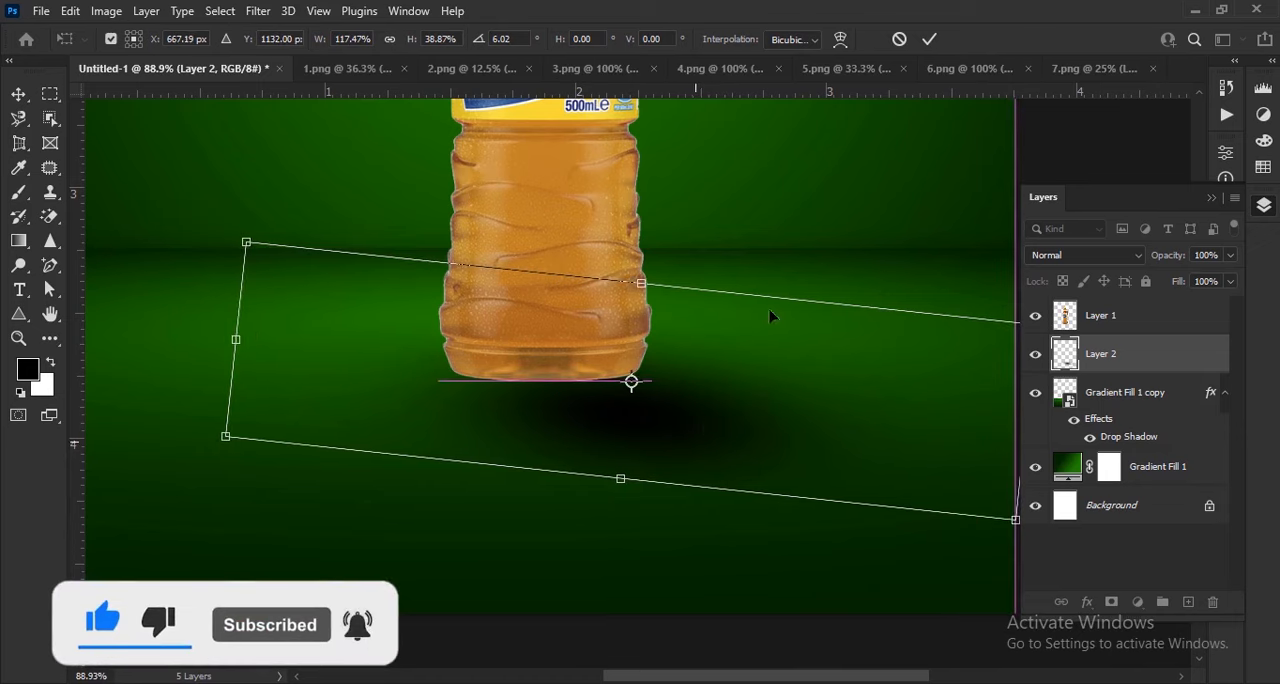
left_click(930, 42)
Apply a Box Blur with an 11-pixel radius to the shadow layer and lower its opacity to 78%
scroll(718, 295, "down", 2)
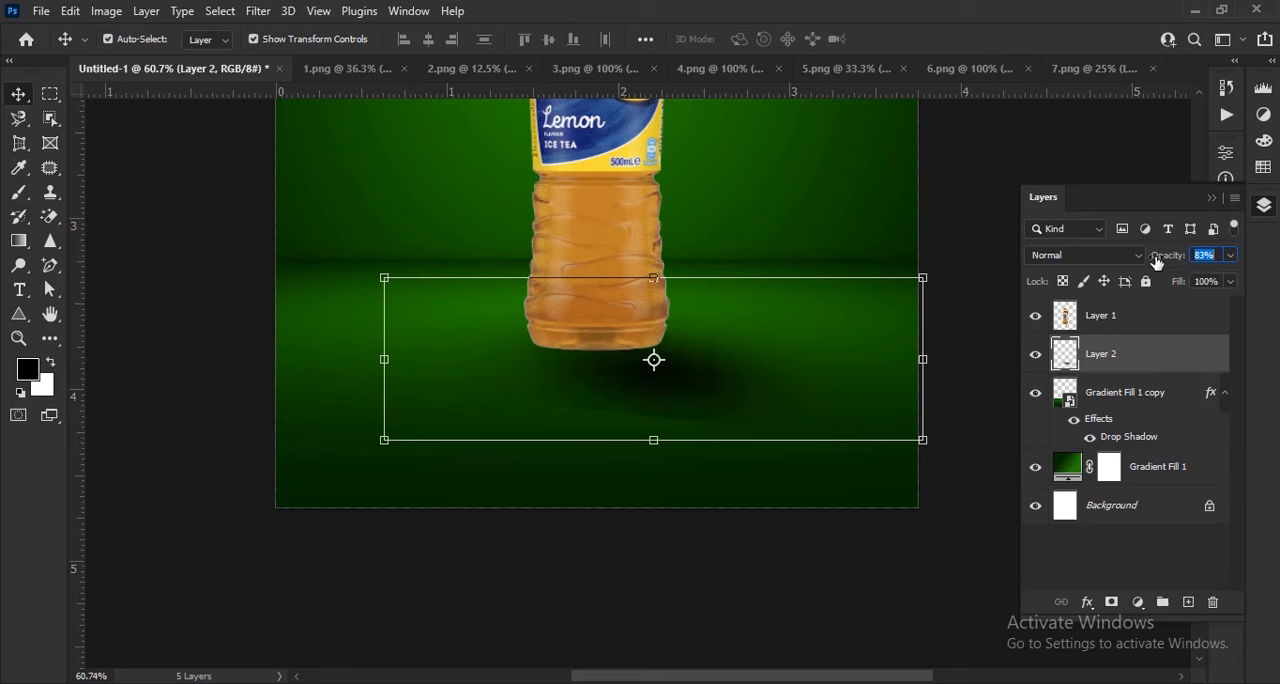
left_click_drag(1178, 263, 1192, 268)
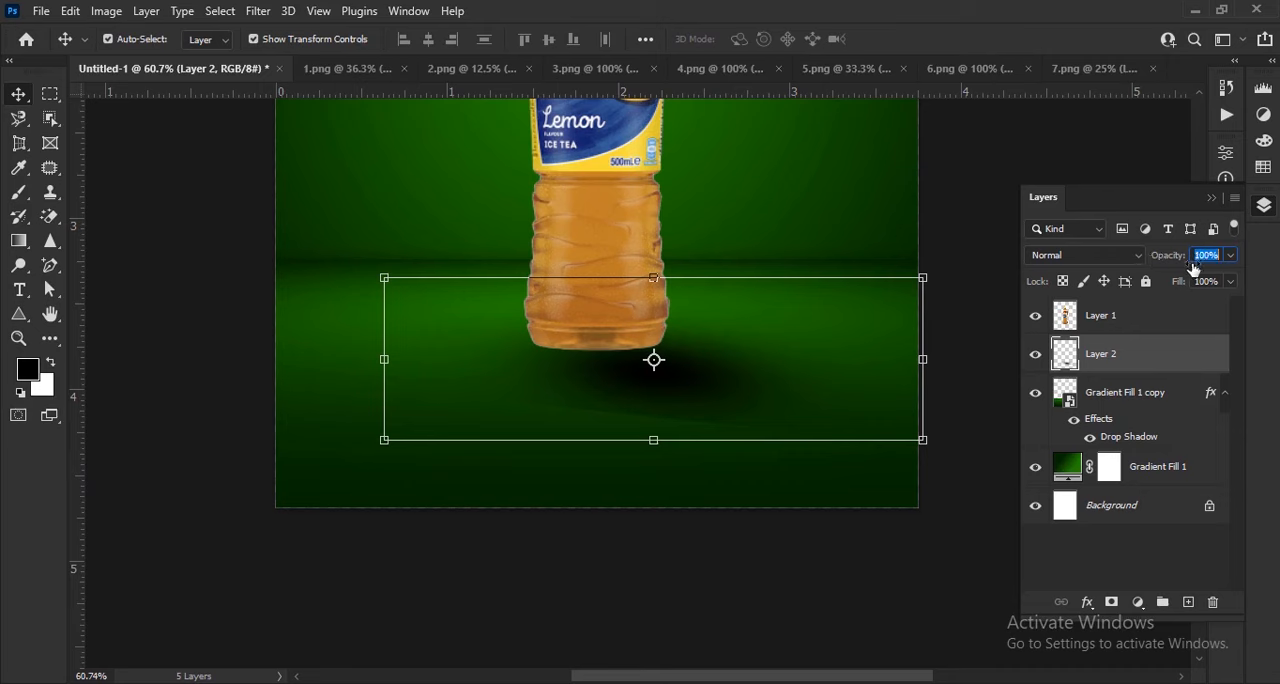
left_click(250, 14)
mouse_move(325, 270)
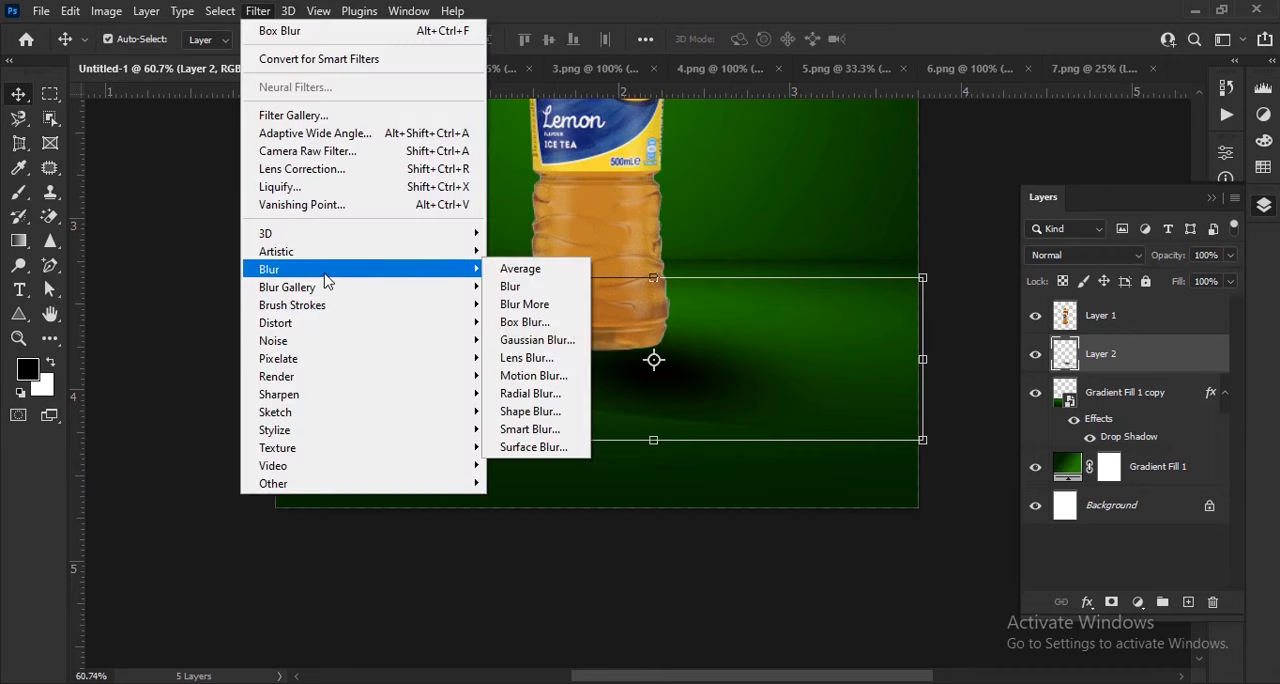
left_click(526, 322)
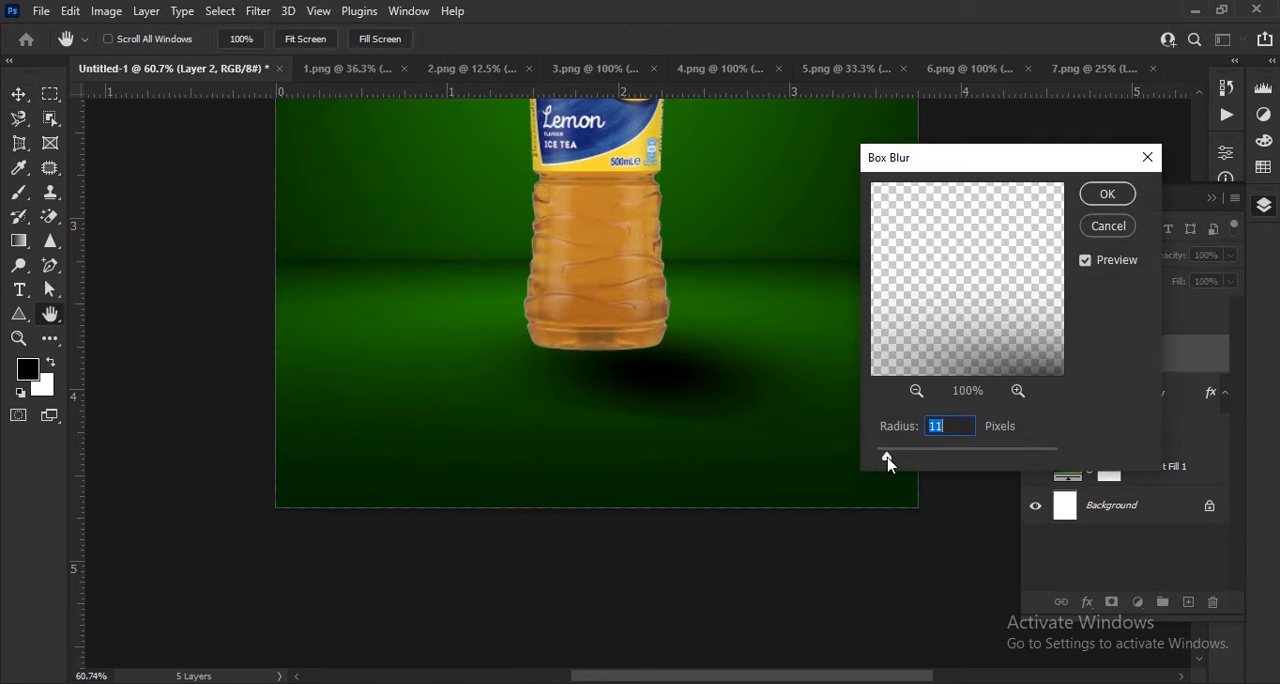
left_click(1092, 200)
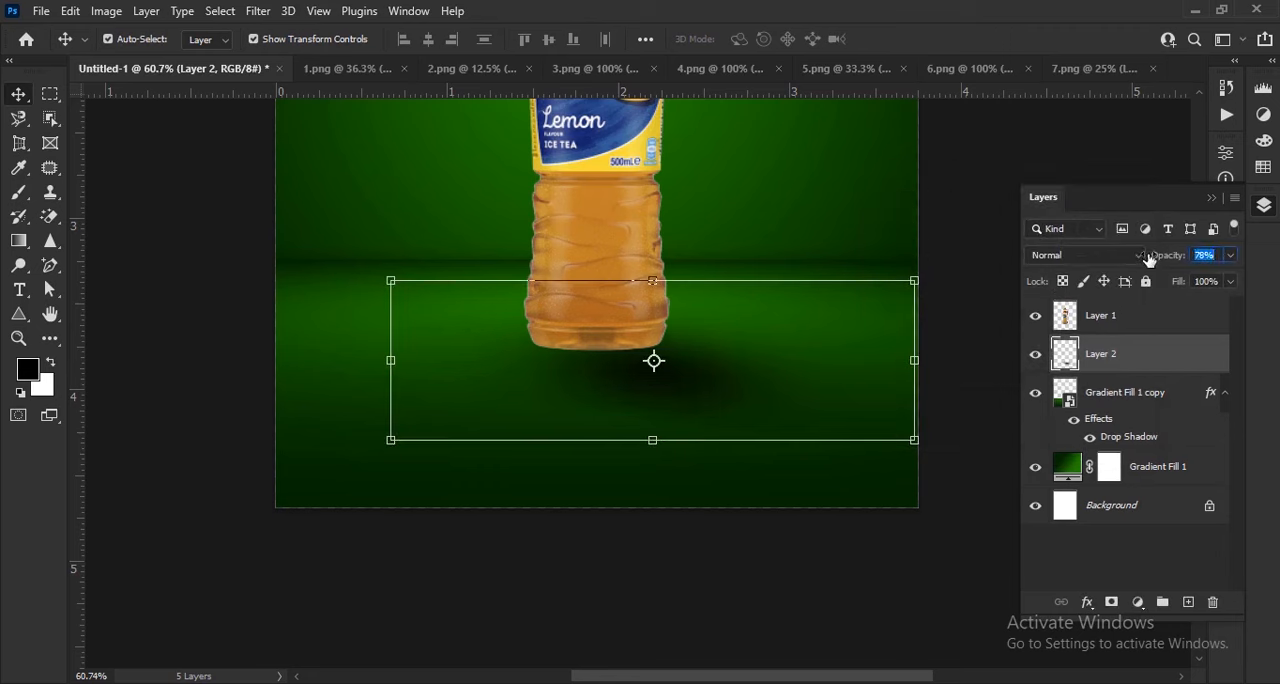
Flatten the blurred shadow further to about 70% height, tuck it against the bottle's base and apply the transform
scroll(605, 383, "up", 3)
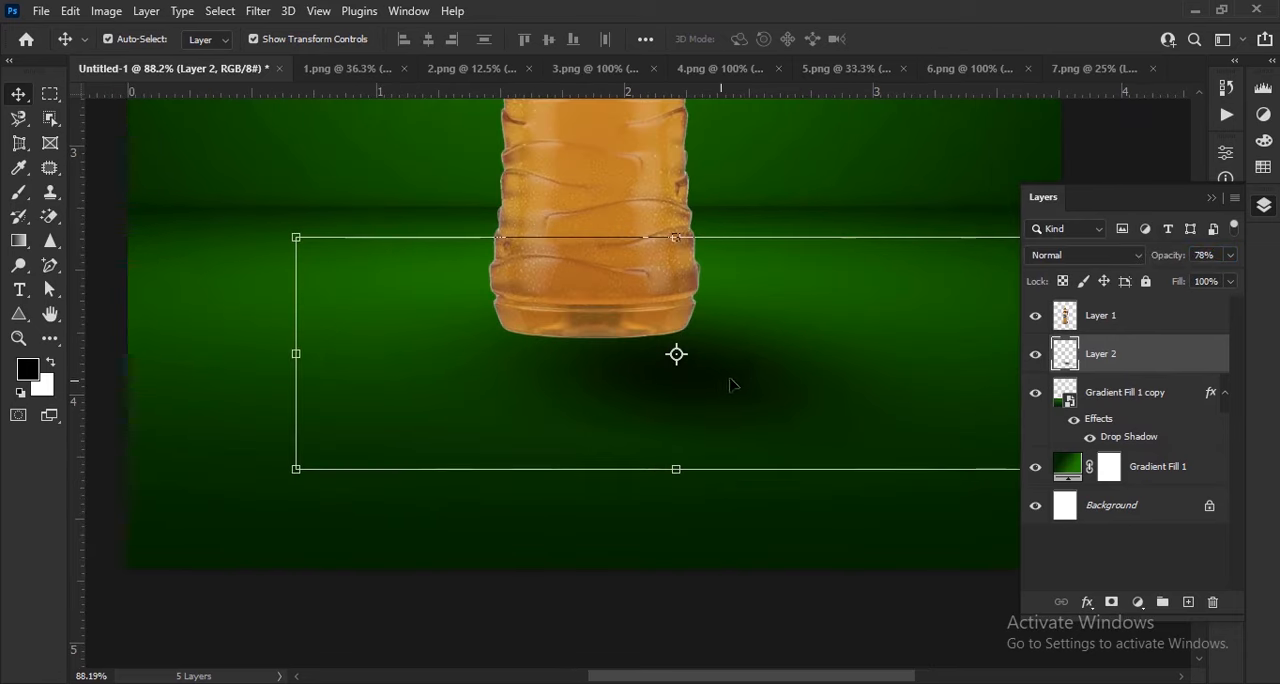
left_click_drag(741, 379, 715, 371)
key("ctrl+t")
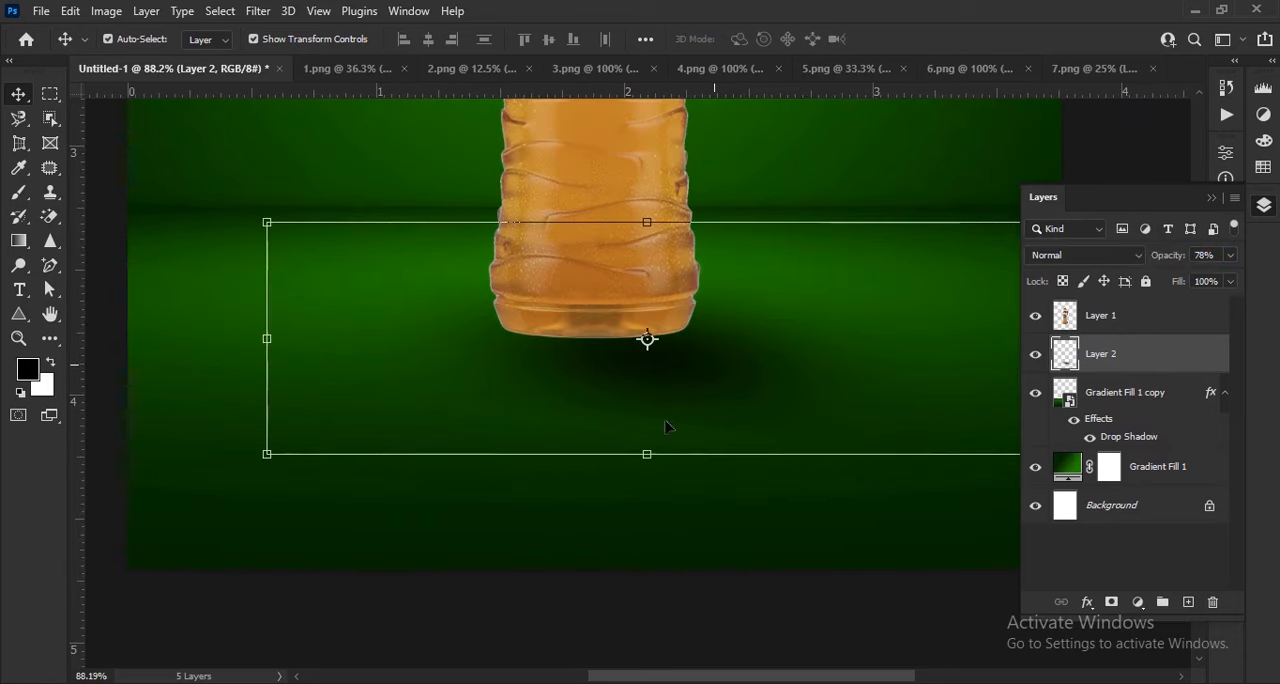
left_click_drag(647, 455, 655, 419)
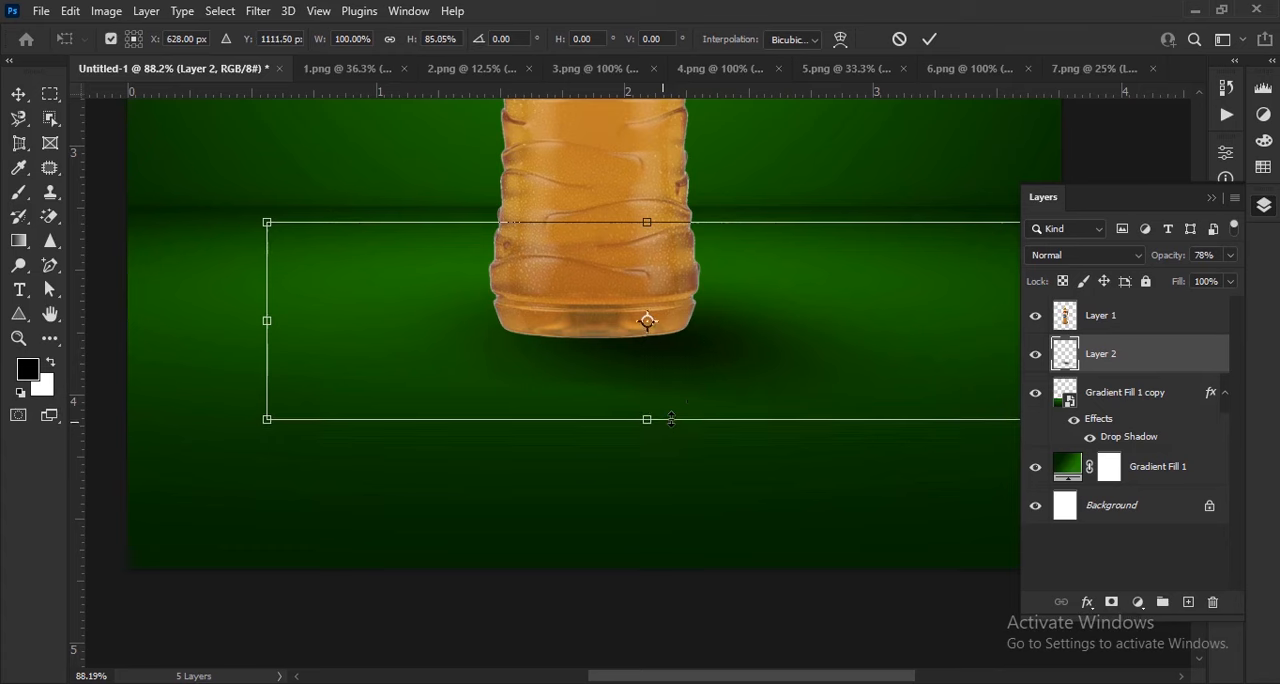
left_click_drag(709, 343, 731, 355)
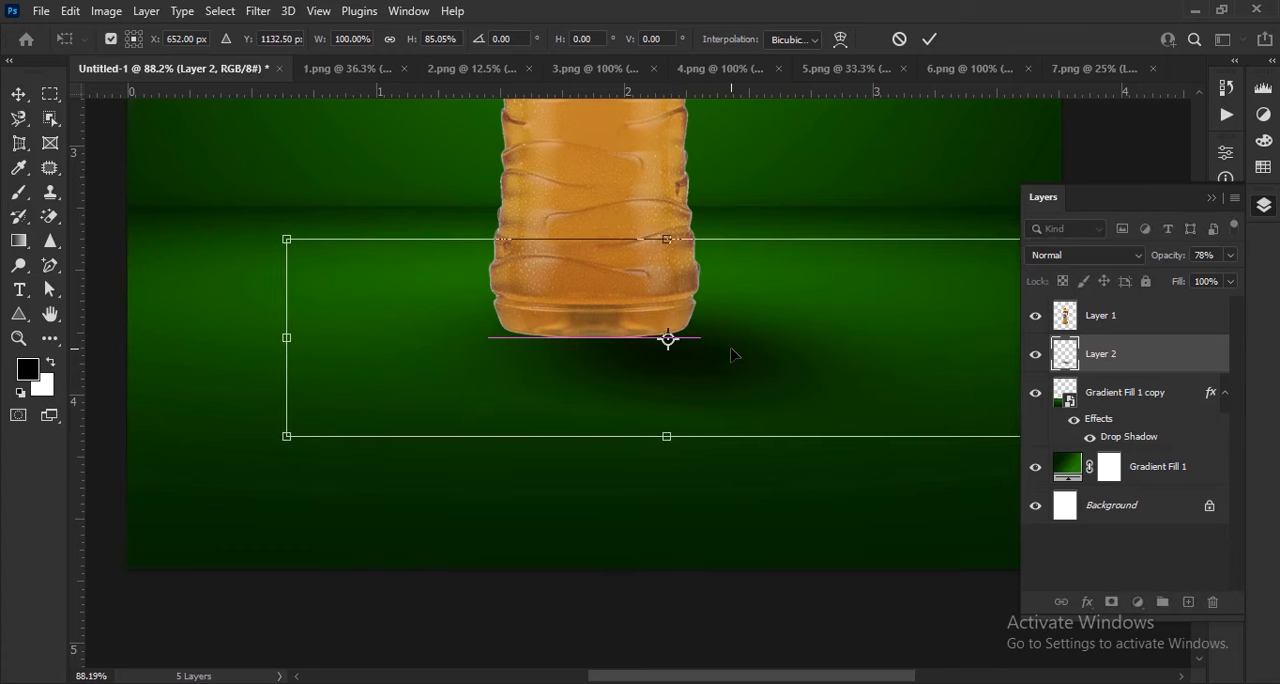
left_click_drag(673, 437, 668, 402)
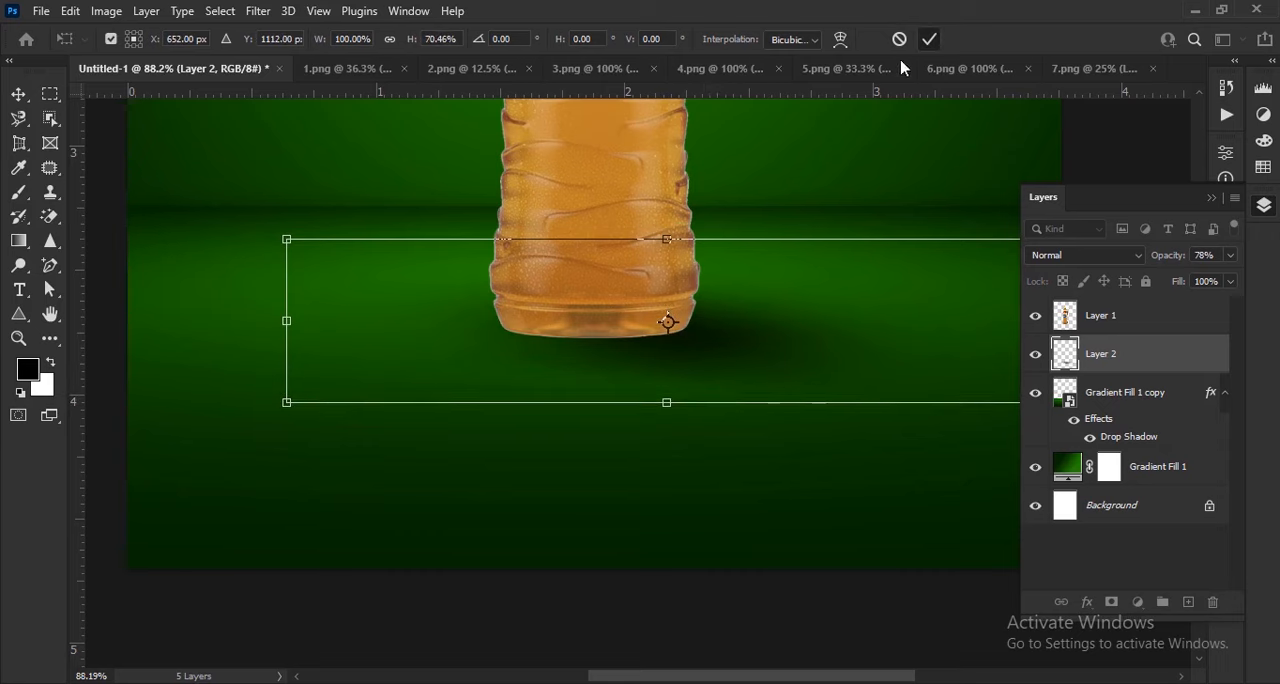
left_click(929, 40)
Lower the shadow layer's opacity to about 62%
scroll(627, 215, "down", 4)
left_click(585, 357)
scroll(585, 357, "down", 4)
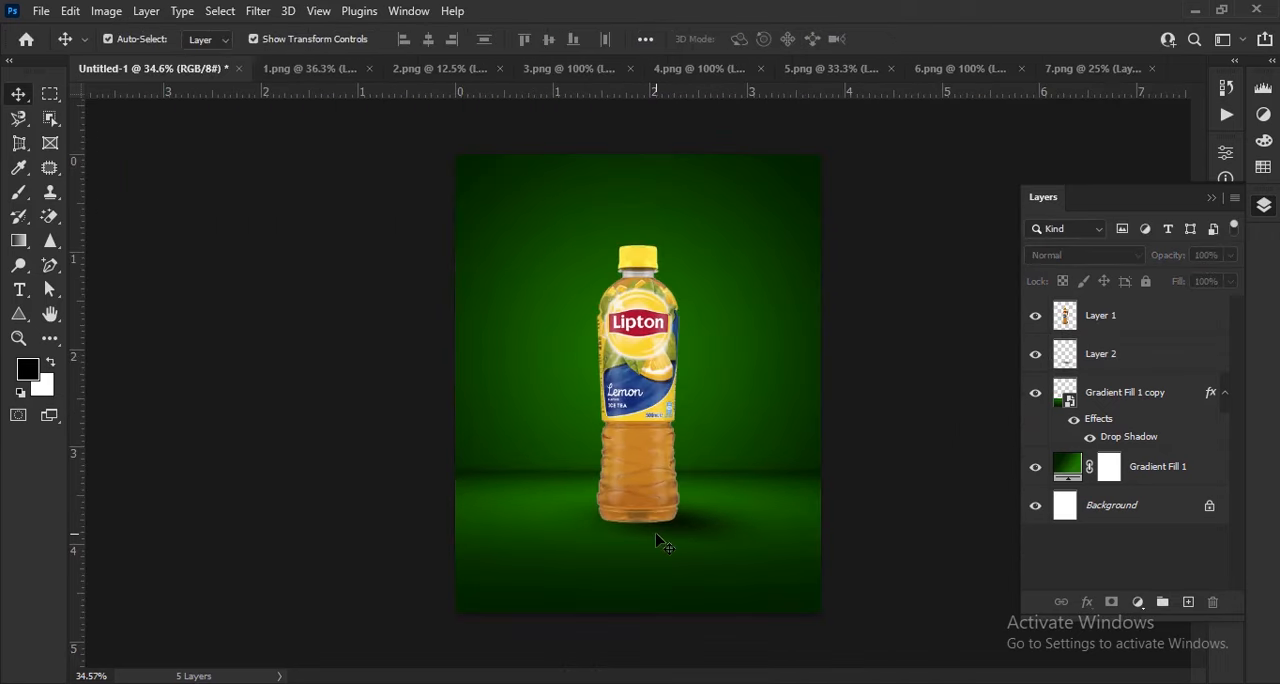
scroll(660, 540, "up", 2)
left_click(714, 565)
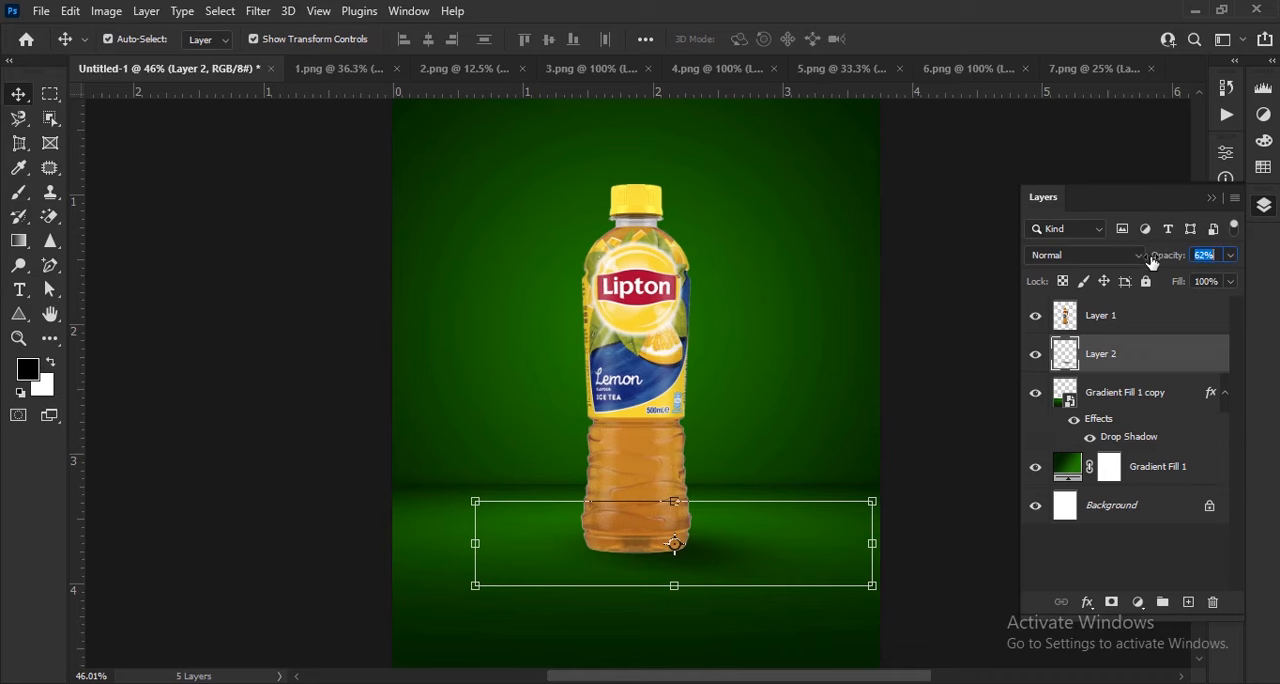
left_click(665, 452)
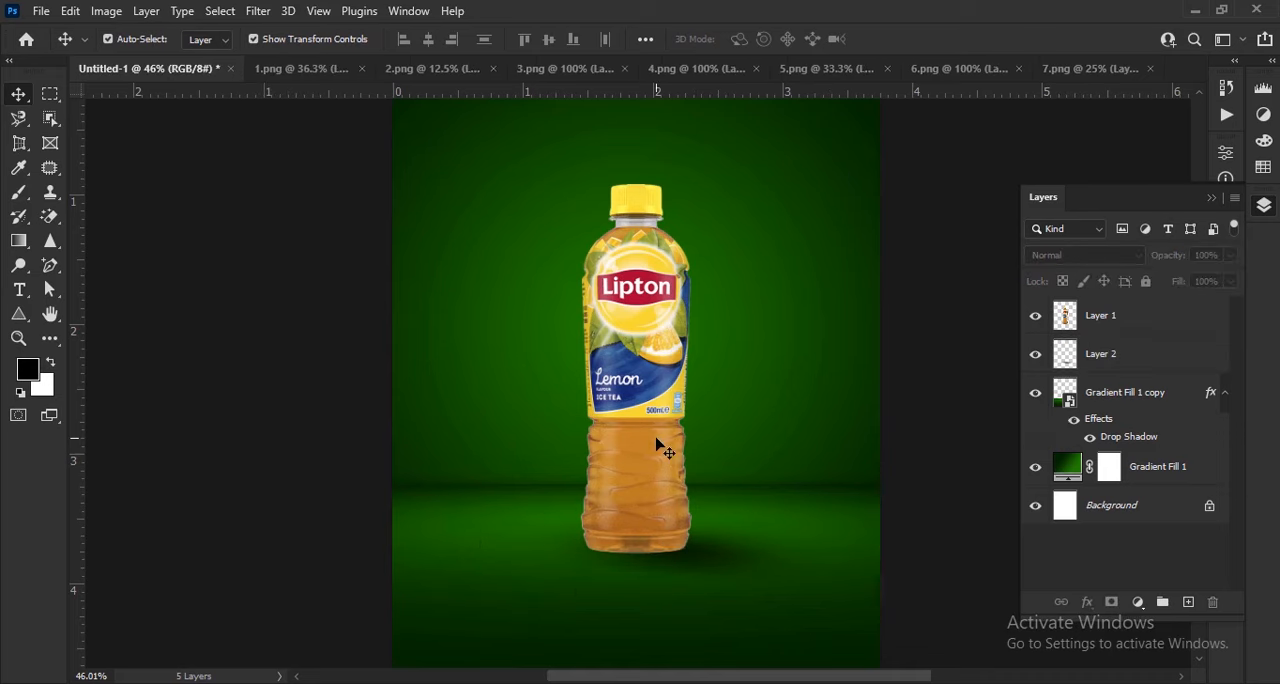
Duplicate the bottle layer and flip the copy vertically
scroll(648, 578, "up", 1)
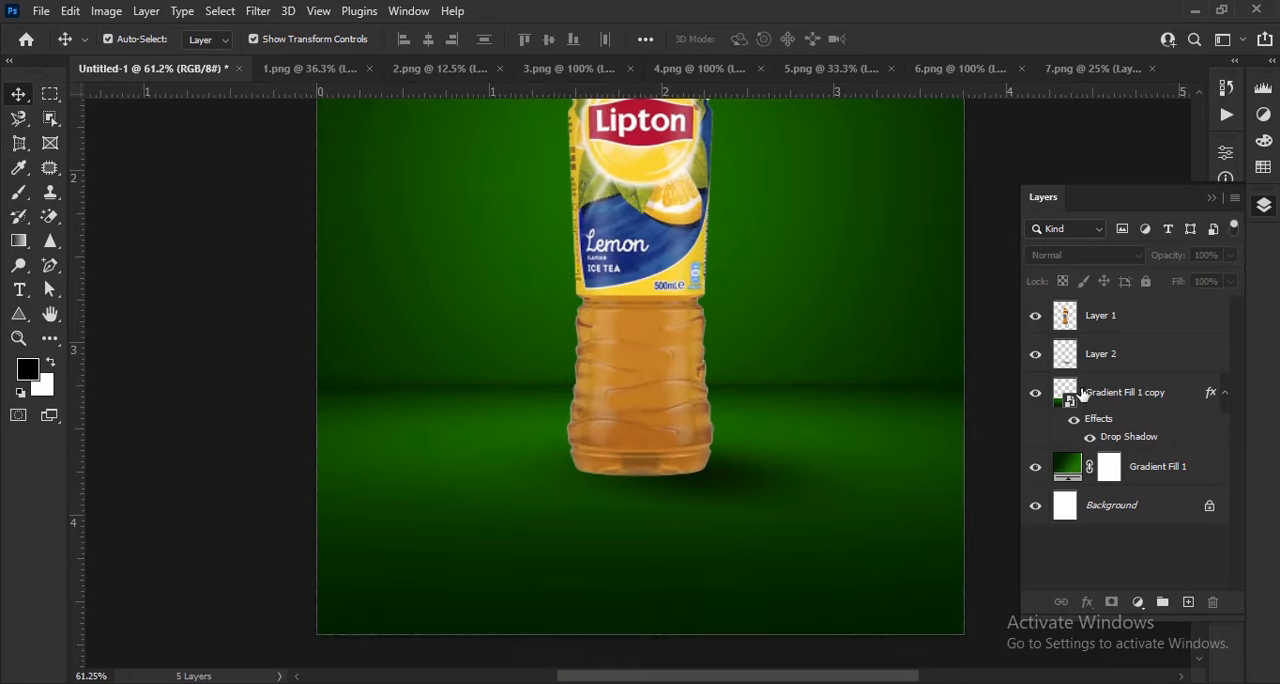
left_click_drag(1123, 318, 1188, 602)
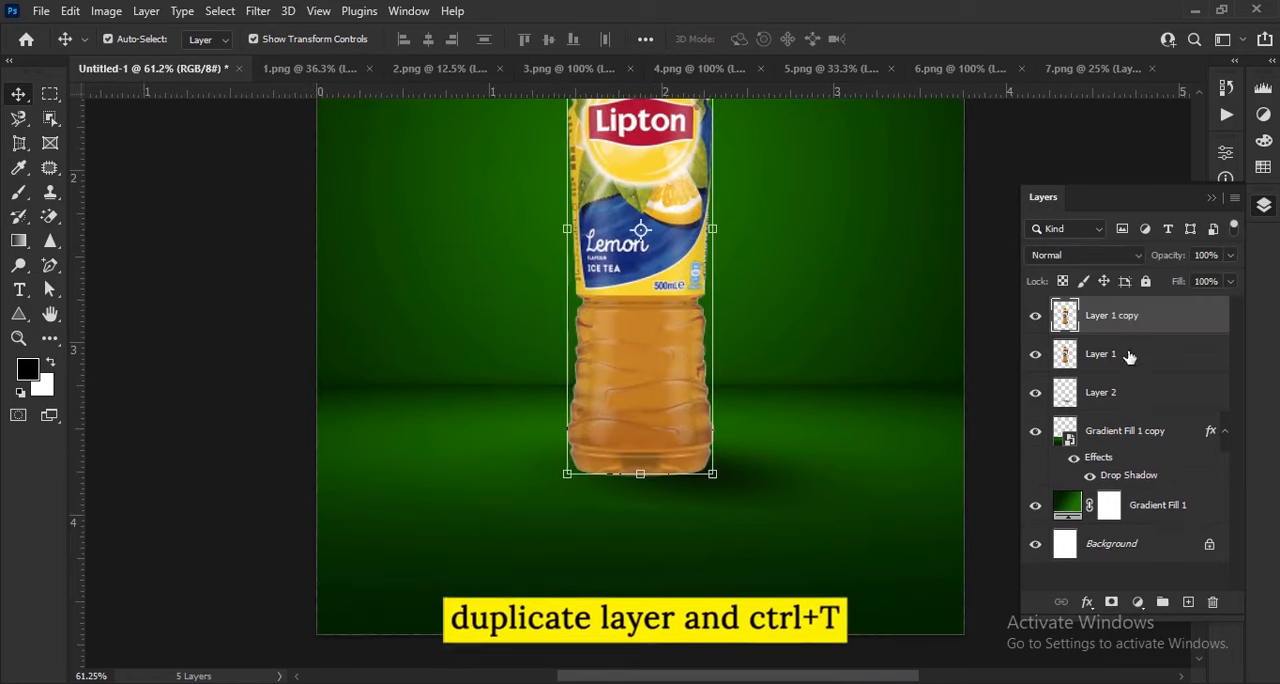
key("ctrl+t")
right_click(605, 341)
left_click(699, 674)
Move the flipped bottle copy directly below the original so that their bases meet
left_click_drag(663, 300, 691, 653)
scroll(674, 514, "up", 3)
left_click_drag(676, 508, 706, 394)
left_click_drag(746, 335, 688, 487)
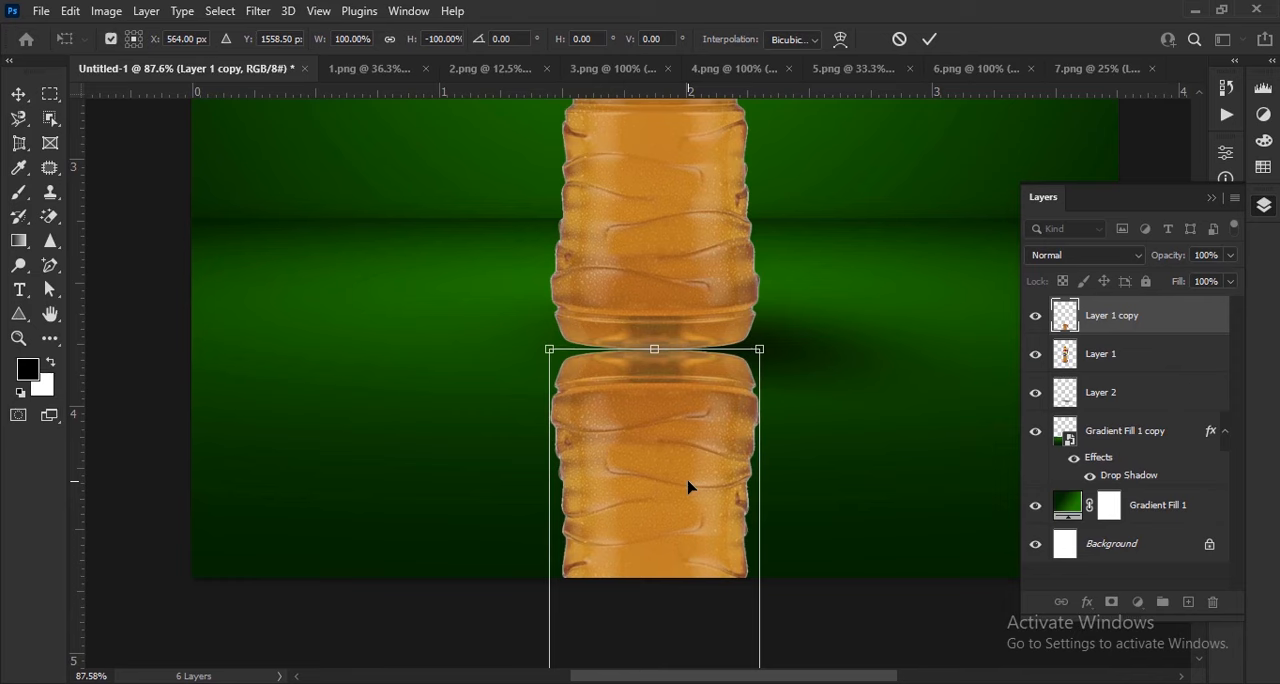
Nudge the flipped bottle copy up against the bottle's base, apply the transform and move its layer below the shadow layer
key("Up")
key("Up")
key("Up")
key("Up")
key("Up")
key("Up")
key("Up")
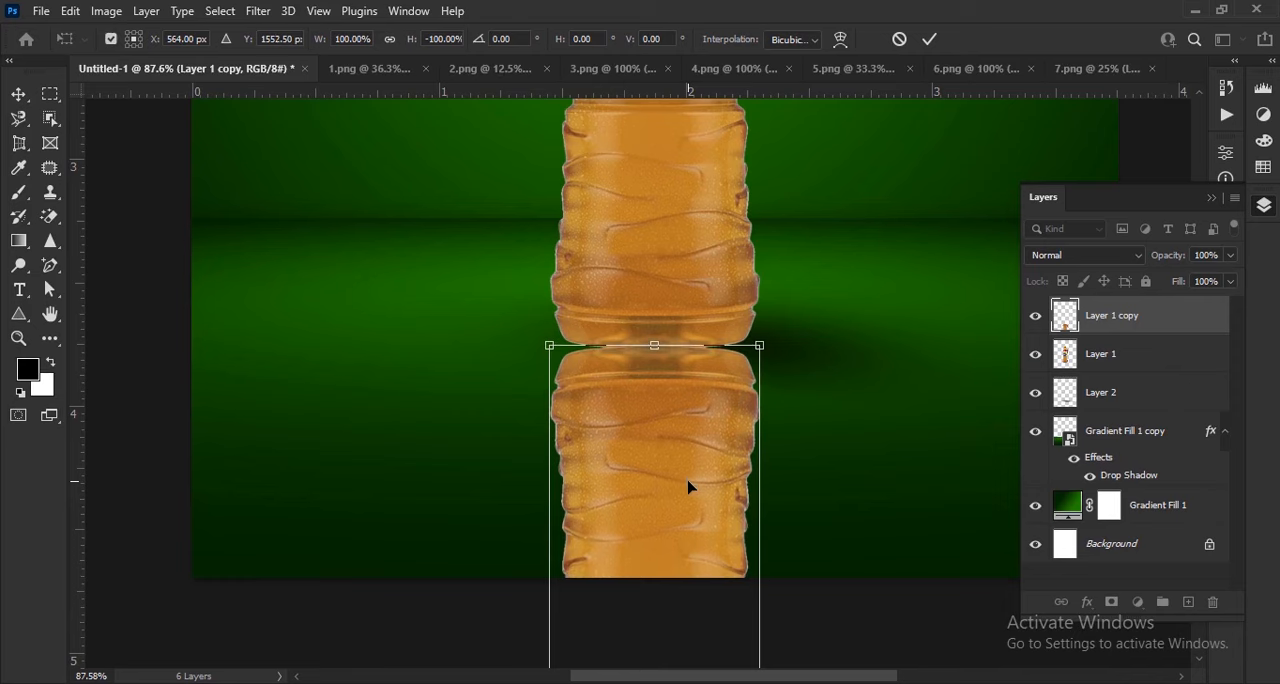
key("Return")
left_click_drag(1114, 330, 1112, 415)
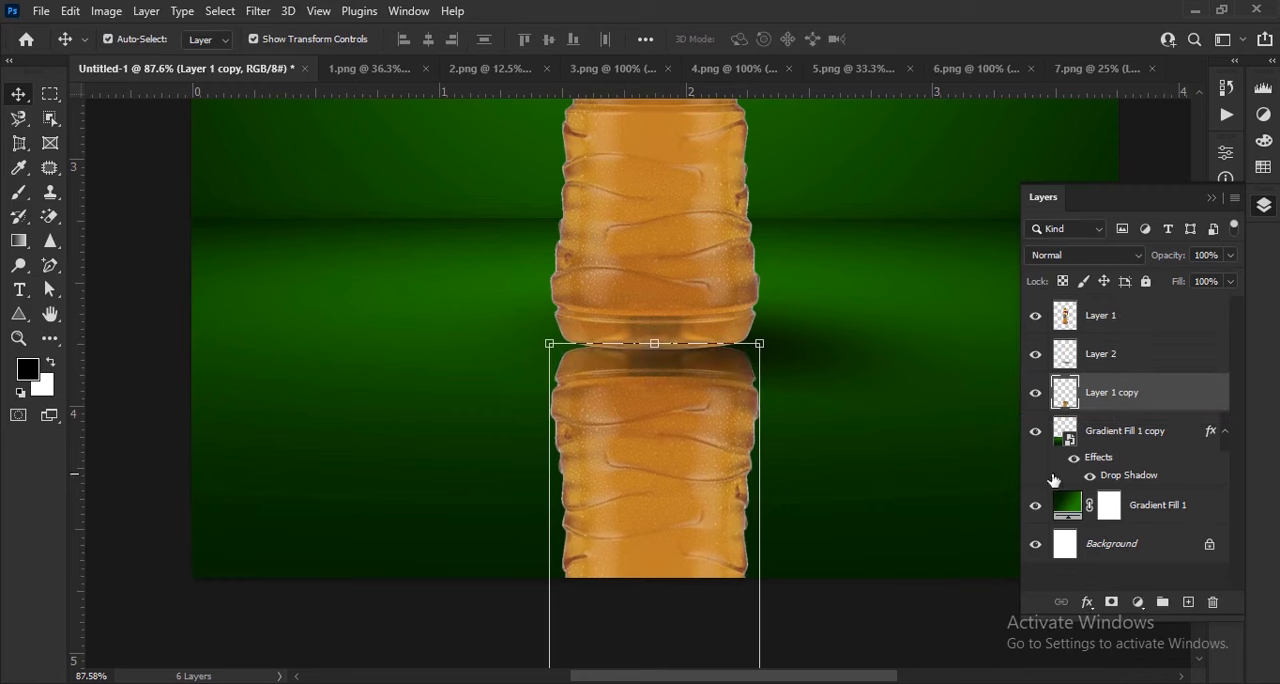
Hide the flipped copy with a black layer mask and reveal it with a white-to-transparent linear gradient that fades down the floor
left_click(1111, 602, "alt")
left_click(47, 367)
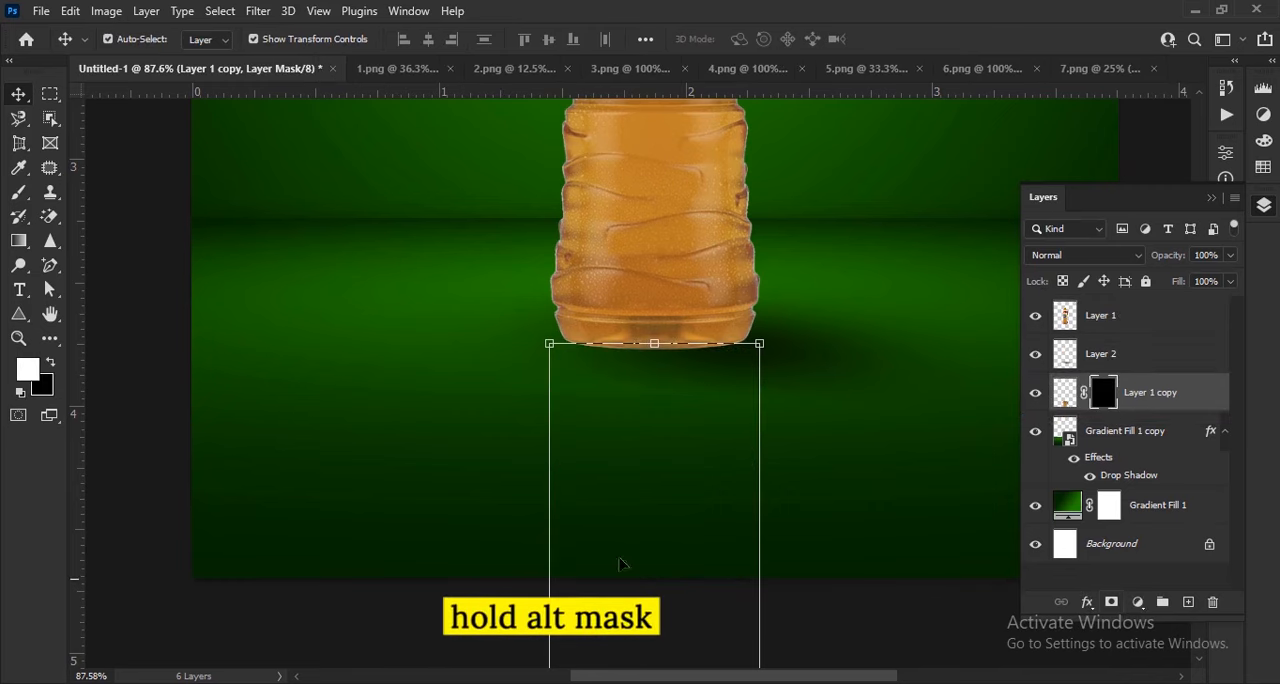
left_click(19, 240)
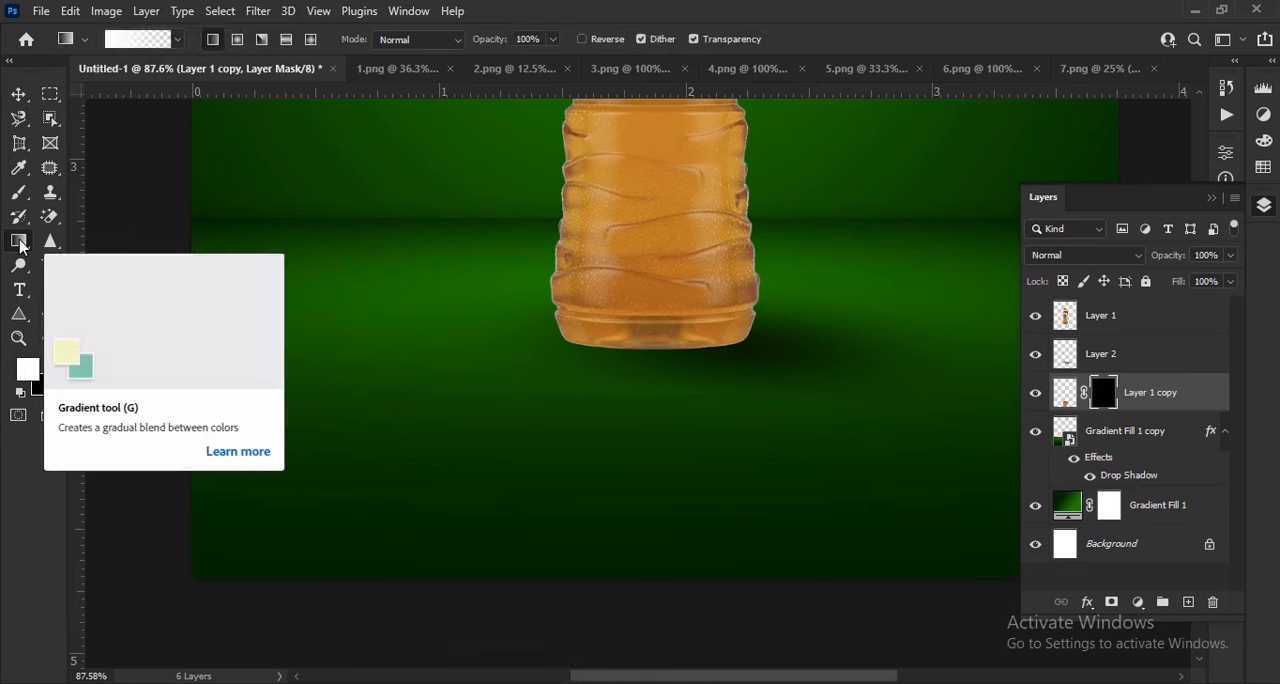
right_click(21, 245)
left_click(94, 245)
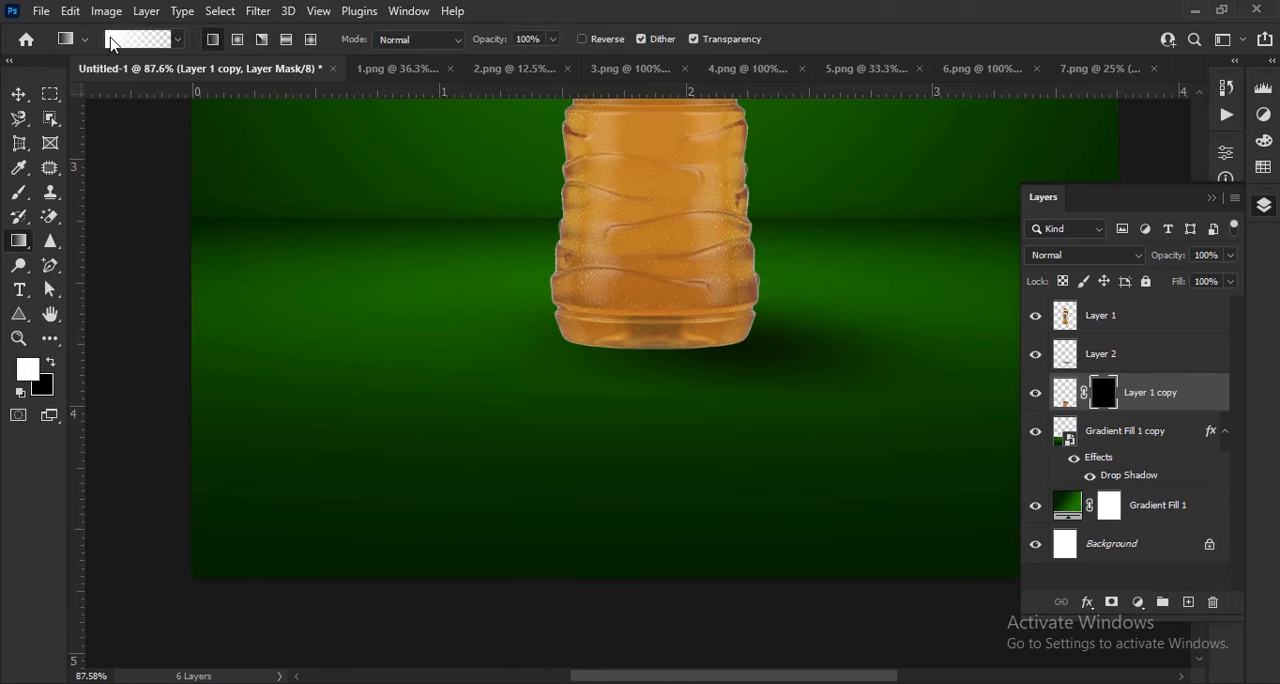
left_click(140, 39)
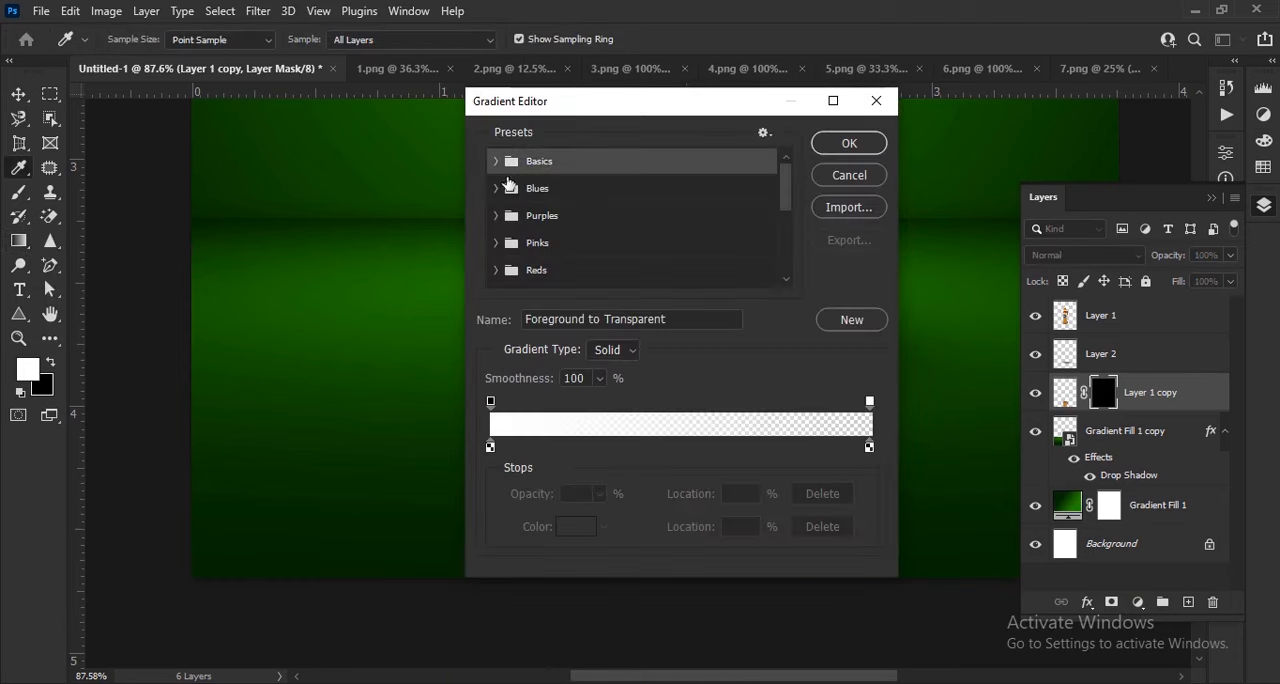
left_click(494, 162)
left_click(494, 162)
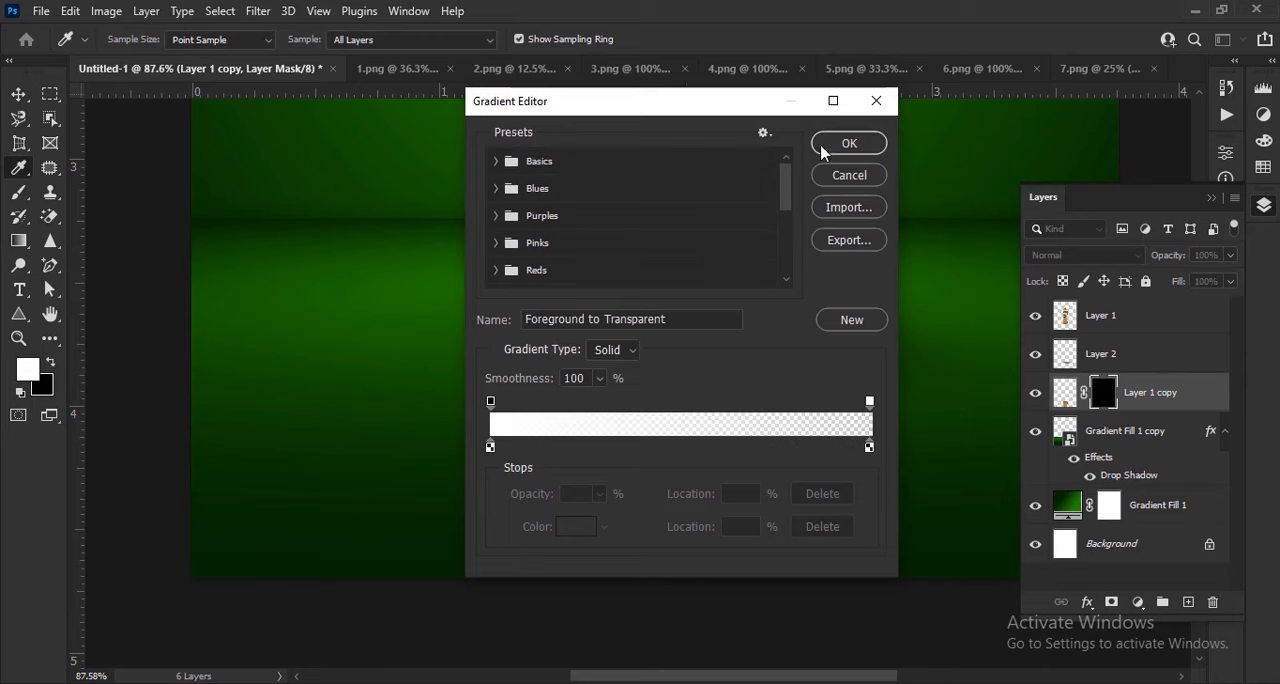
key("Return")
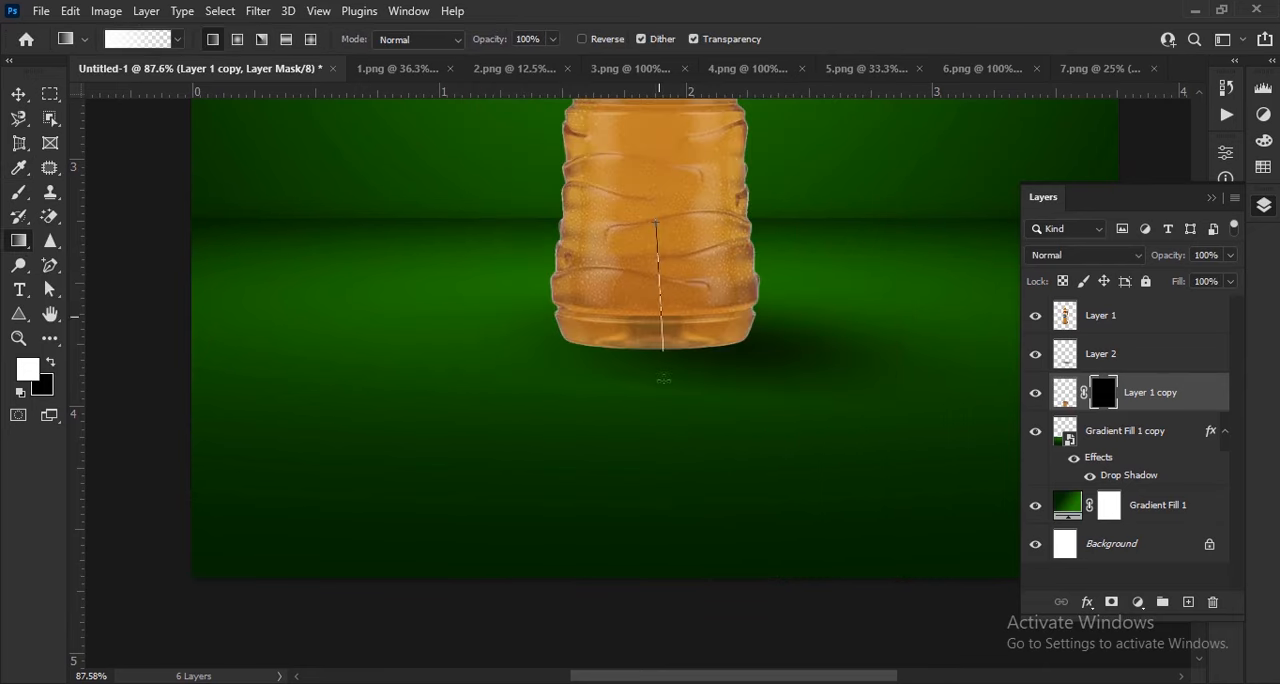
left_click_drag(663, 378, 653, 559)
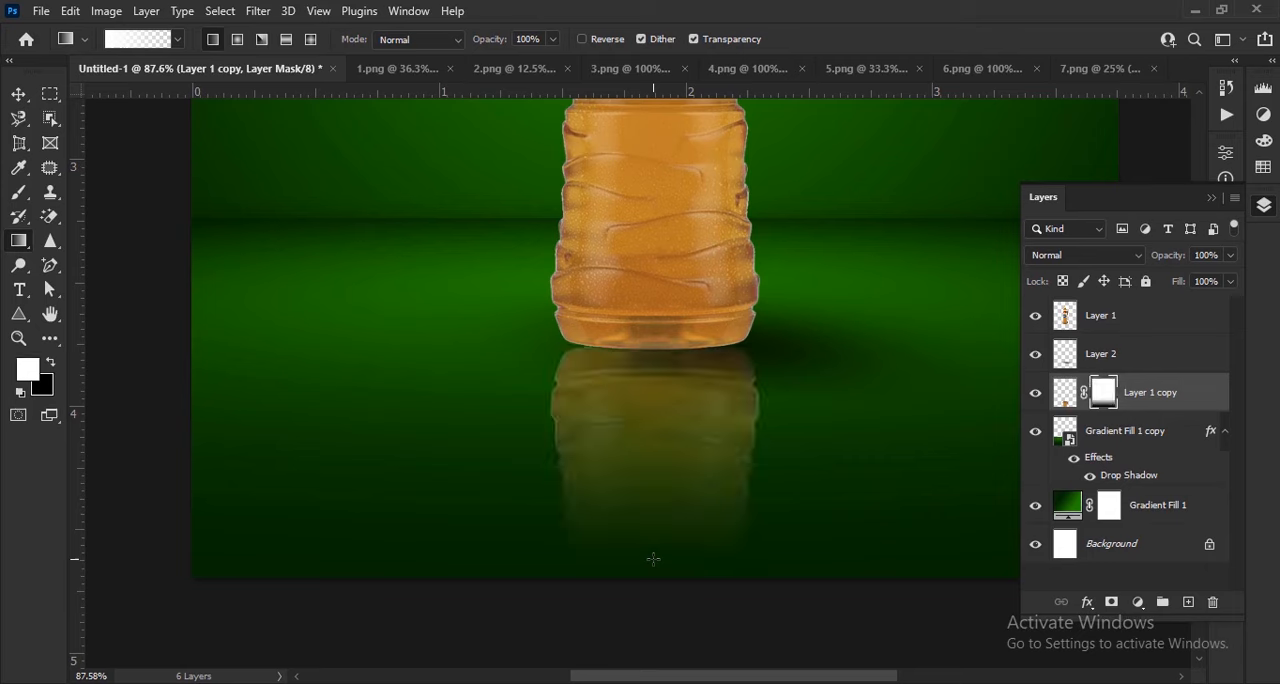
key("ctrl+0")
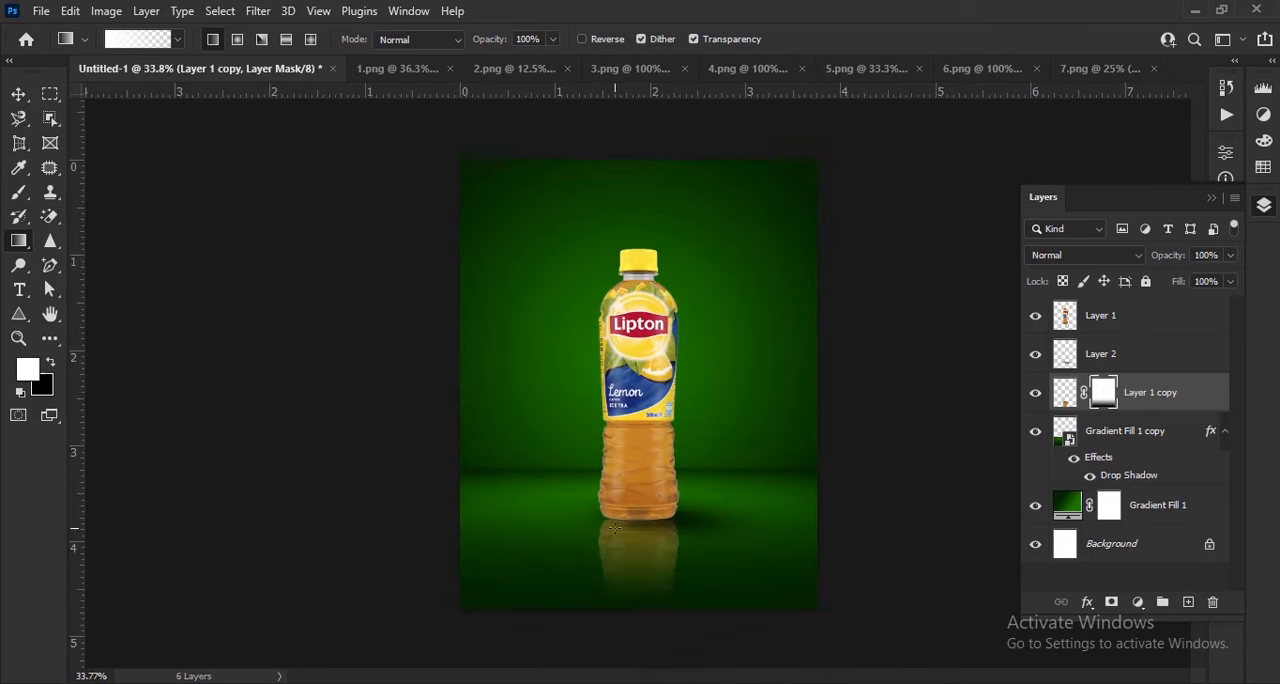
Bring the dark green leaf from 2.png into the poster as a new layer in front of the bottle
left_click(18, 94)
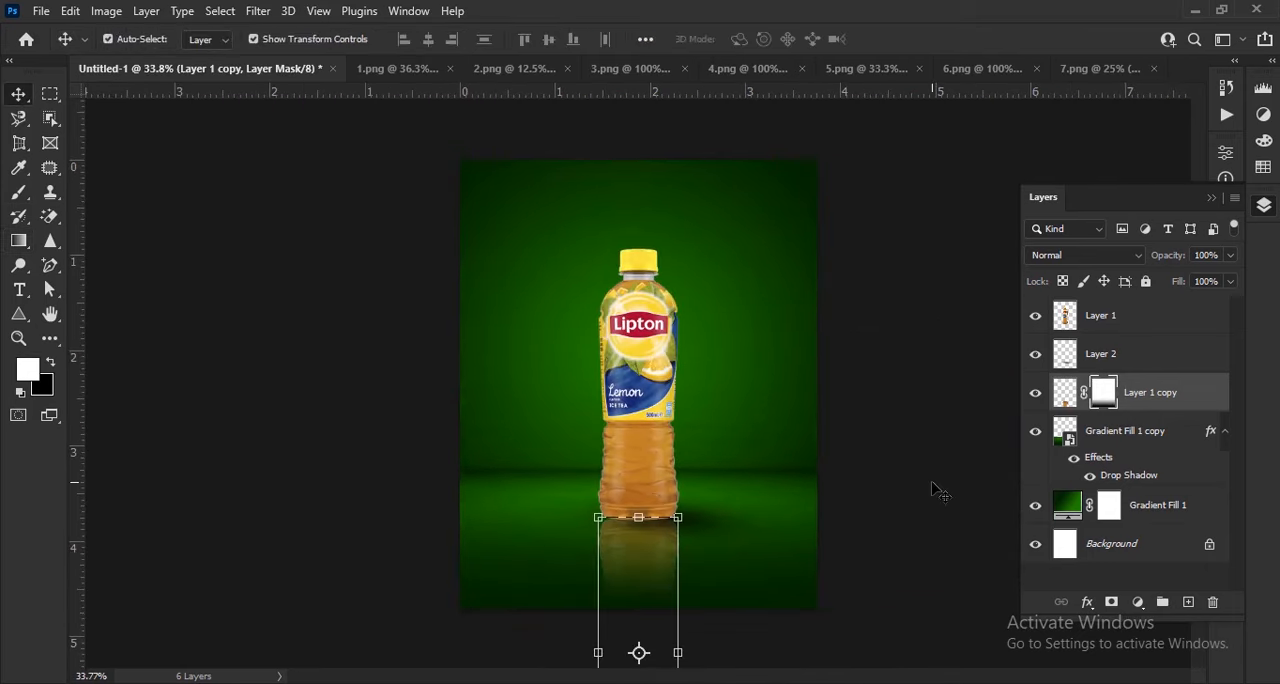
key("ctrl+Tab")
left_click_drag(846, 437, 480, 242)
left_click_drag(655, 368, 766, 366)
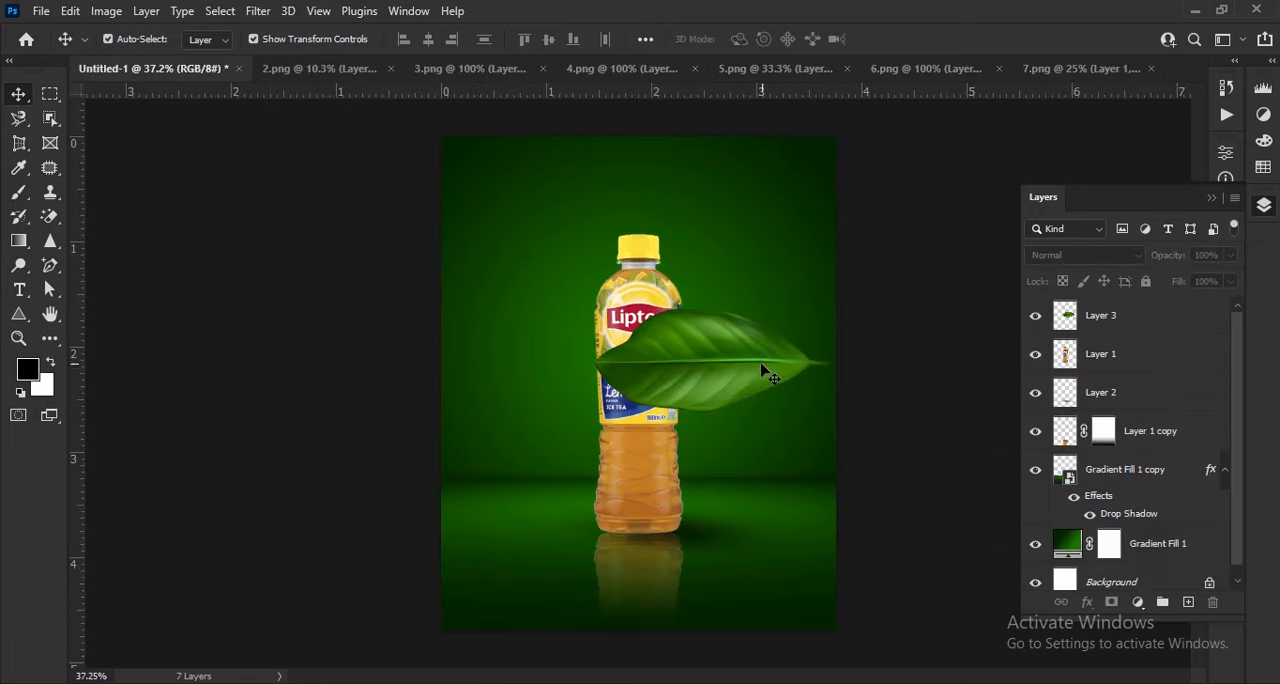
Scale the leaf to about 40%, rotate it about 36° and place it to the upper left of the bottle
scroll(766, 366, "up", 3)
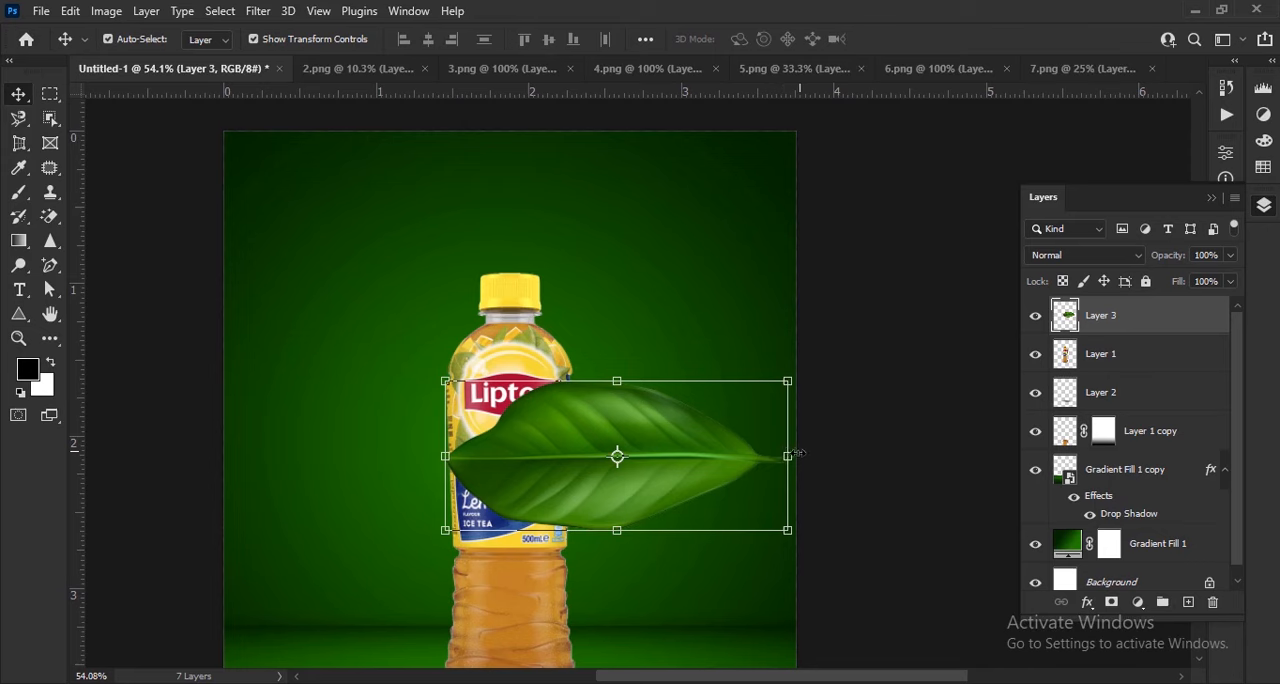
left_click_drag(786, 457, 689, 456)
left_click_drag(716, 530, 373, 381)
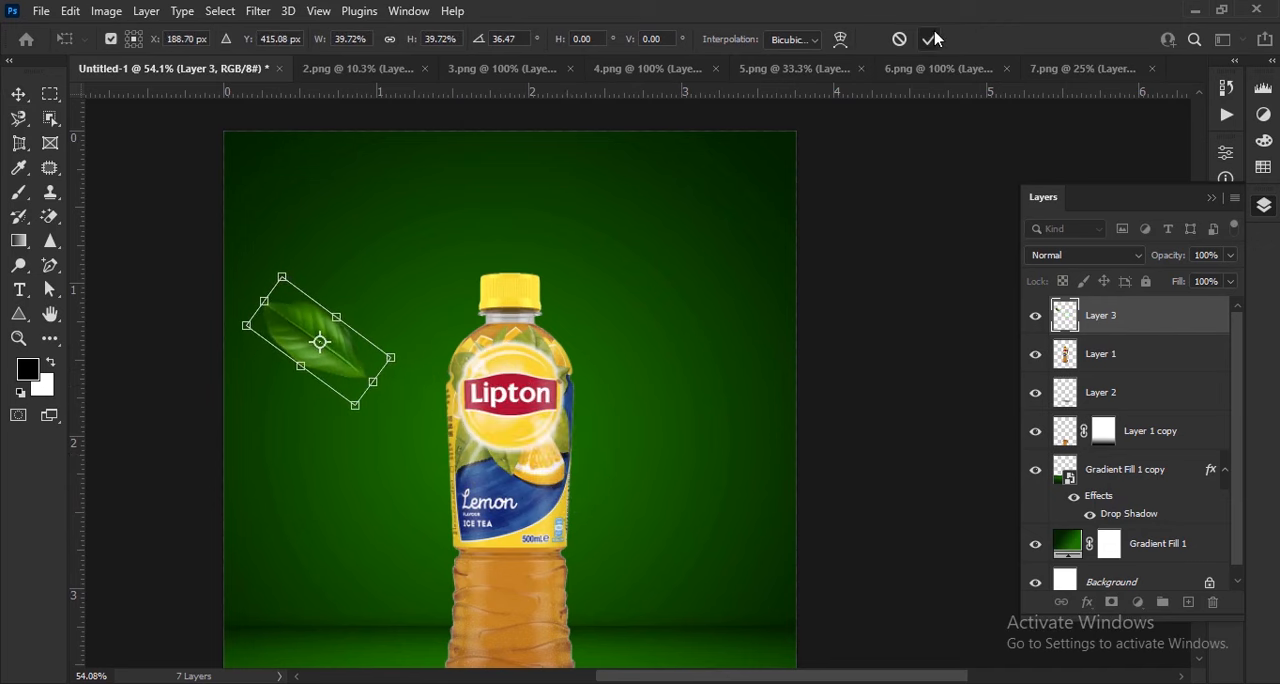
left_click(933, 39)
Duplicate the leaf lower on the bottle's left side, rotate the copy about -28° and scale it to about 60%
scroll(780, 186, "down", 3)
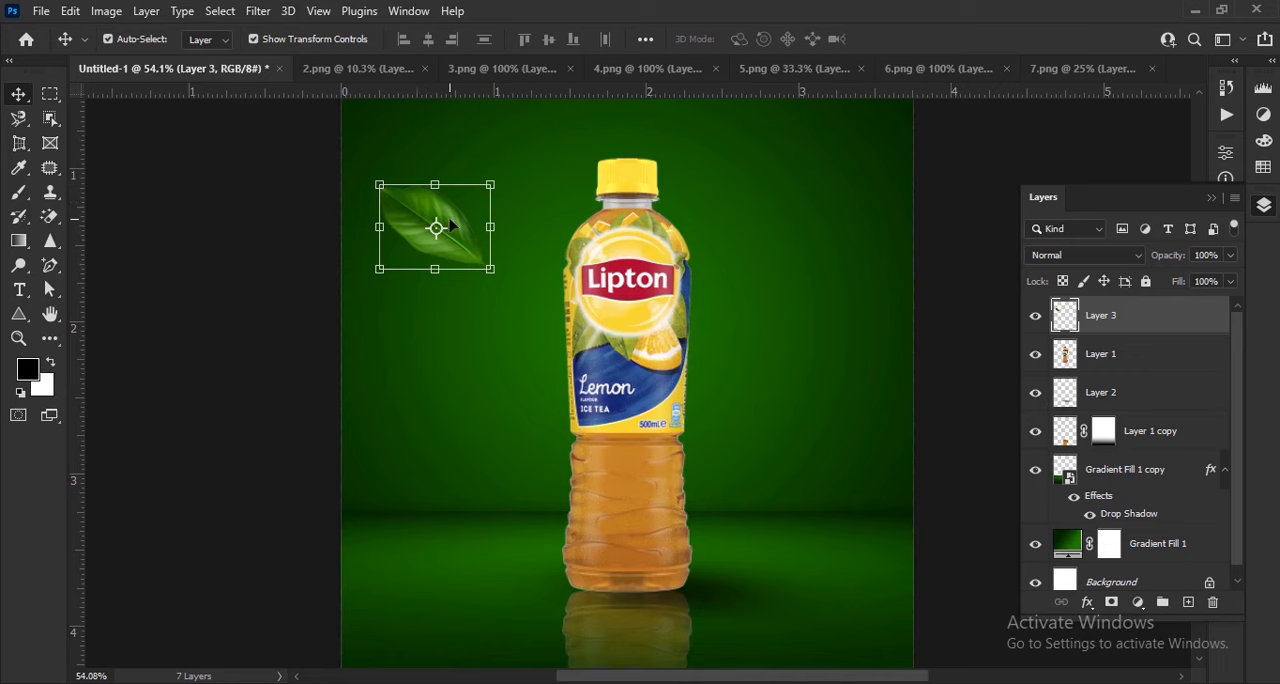
left_click_drag(450, 225, 466, 436)
left_click_drag(382, 481, 416, 502)
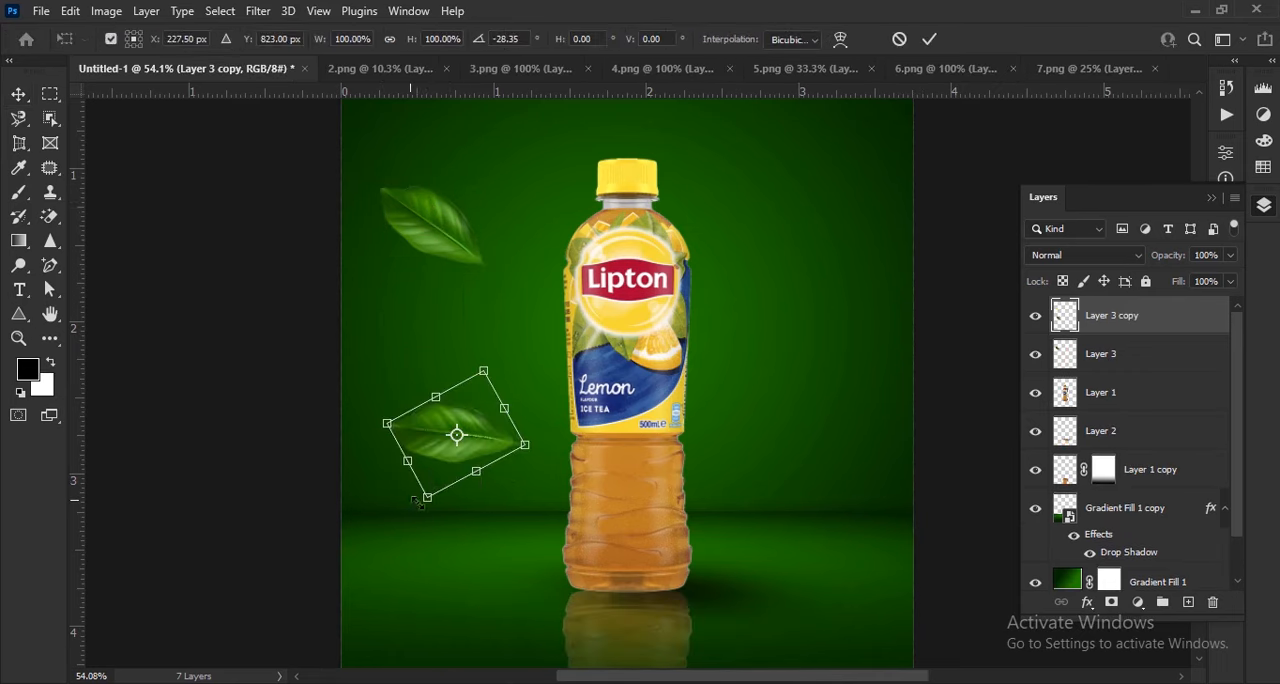
left_click_drag(525, 444, 473, 434)
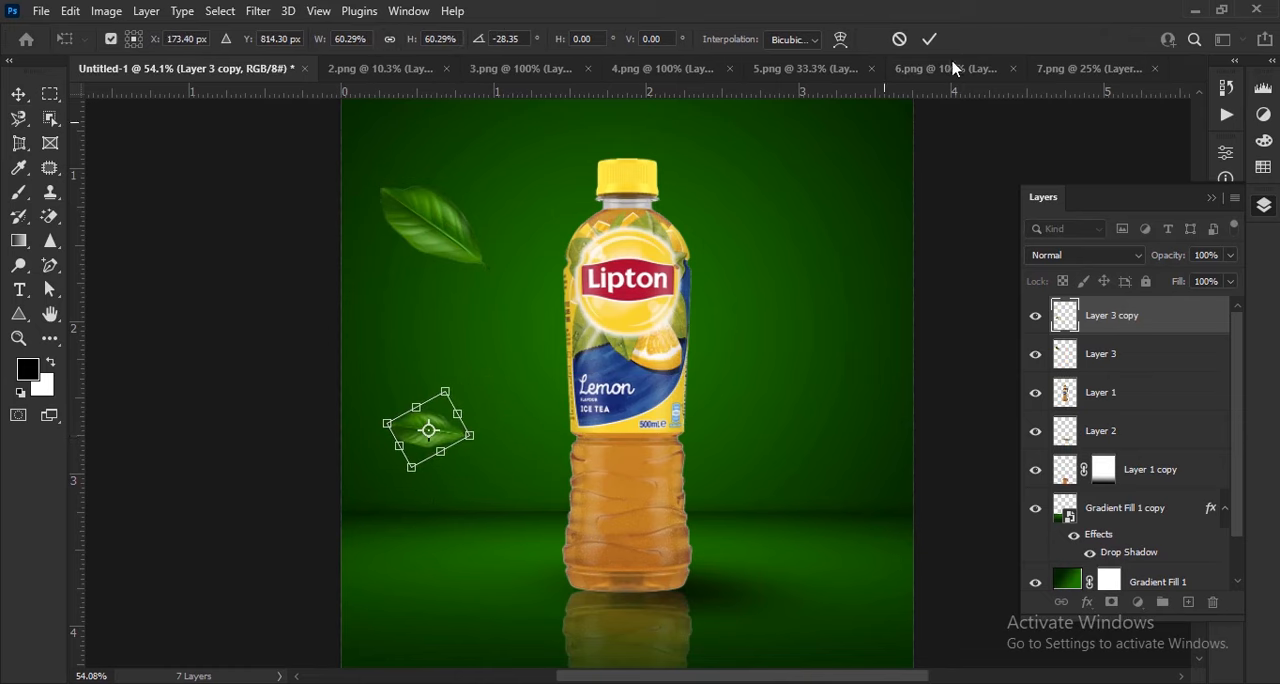
left_click(930, 40)
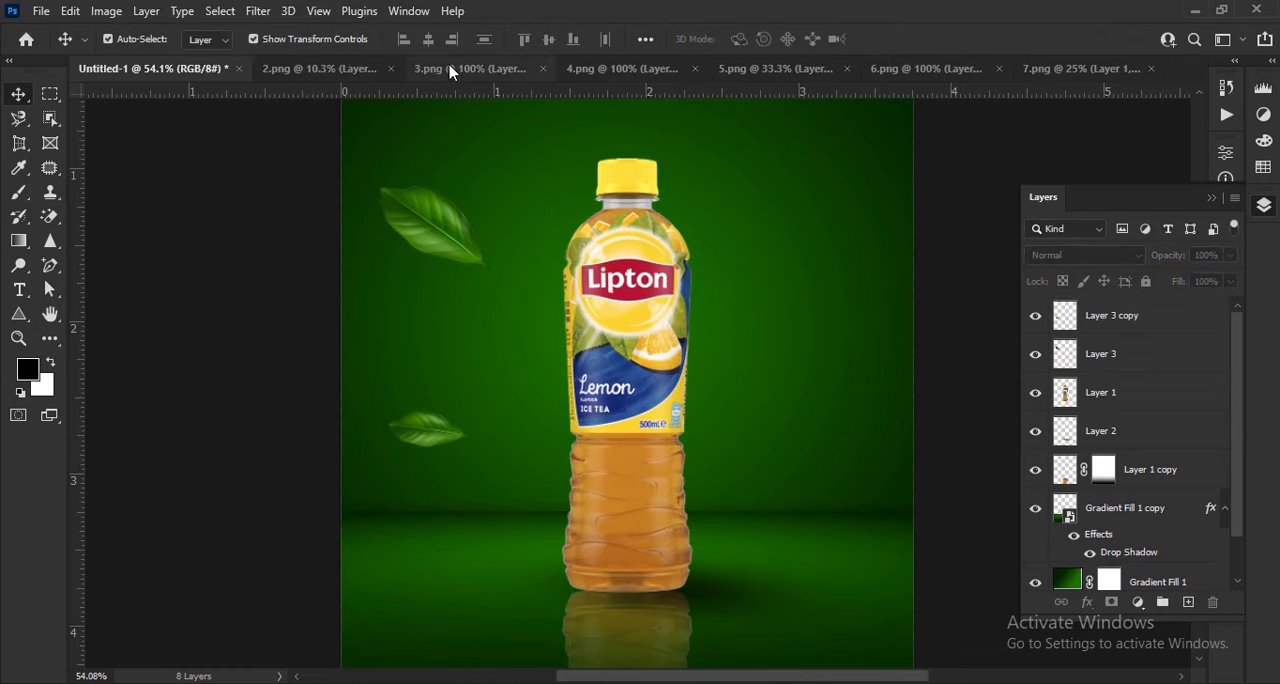
Close 2.png without saving and bring the bright green leaf from 3.png into the poster
left_click(348, 70)
left_click(401, 69)
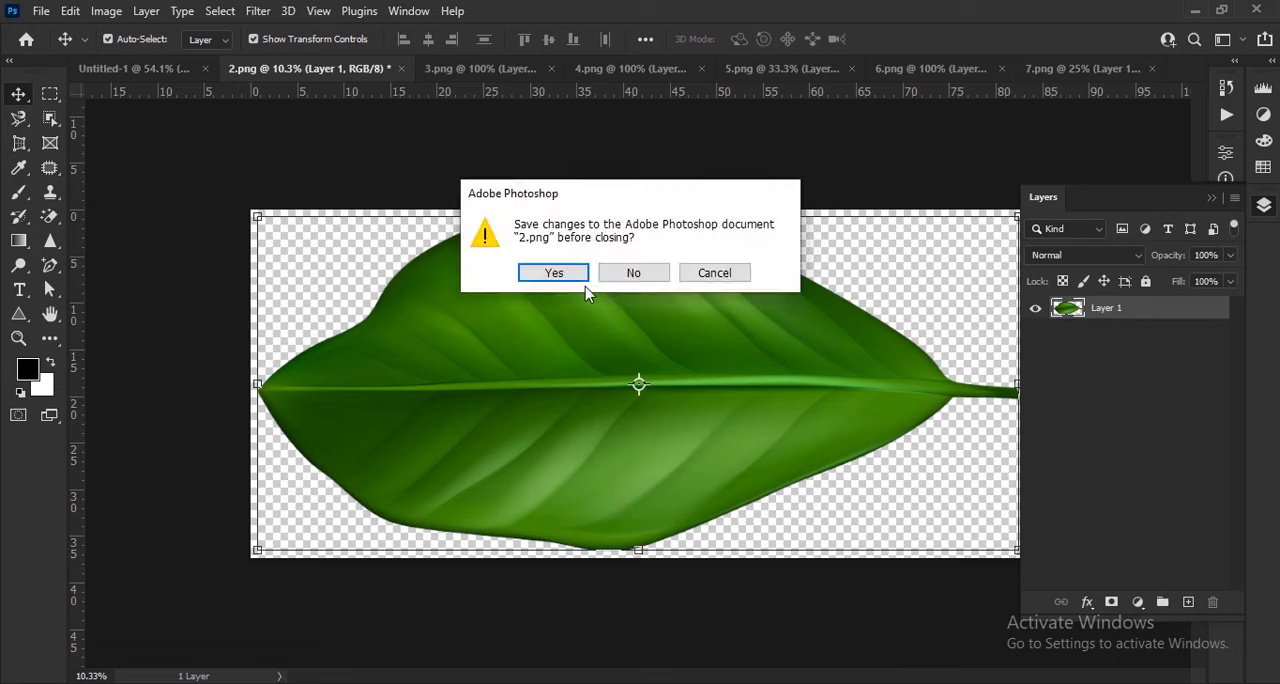
left_click(633, 273)
left_click_drag(660, 457, 148, 84)
Resize the bright leaf, place it on the bottle's right side at label height and apply the transform
left_click_drag(608, 514, 571, 498)
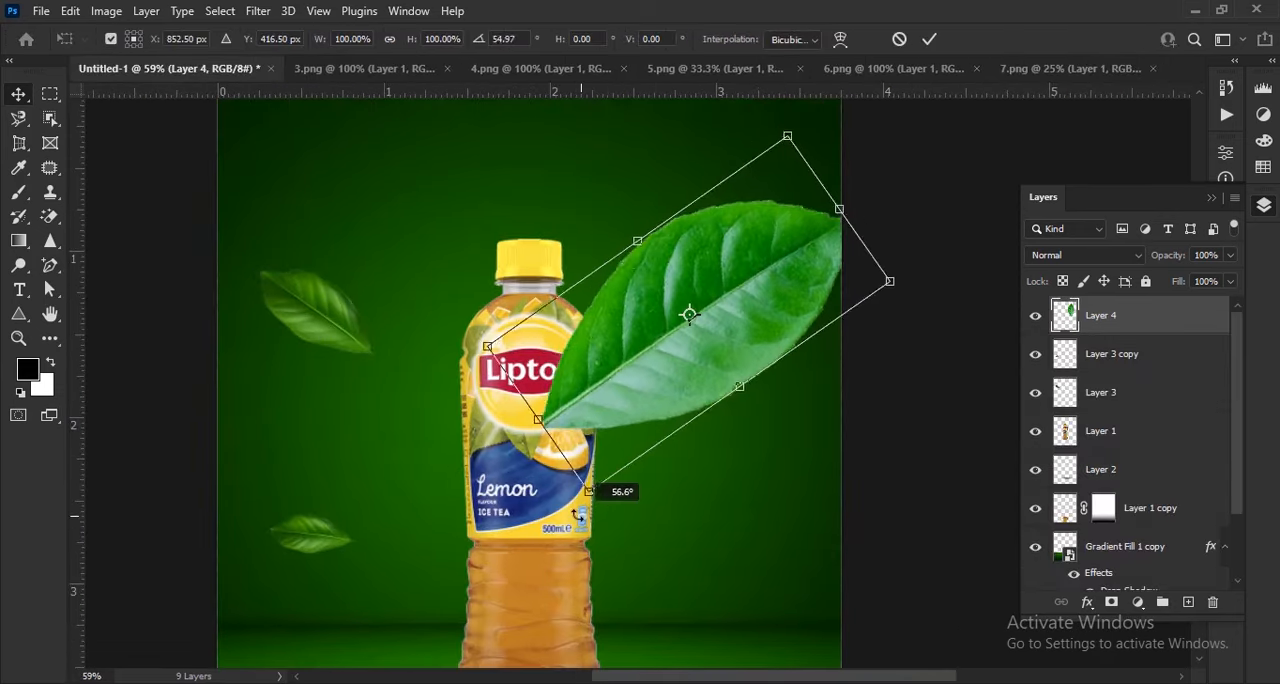
left_click_drag(540, 416, 695, 357)
left_click_drag(740, 280, 664, 339)
left_click(929, 40)
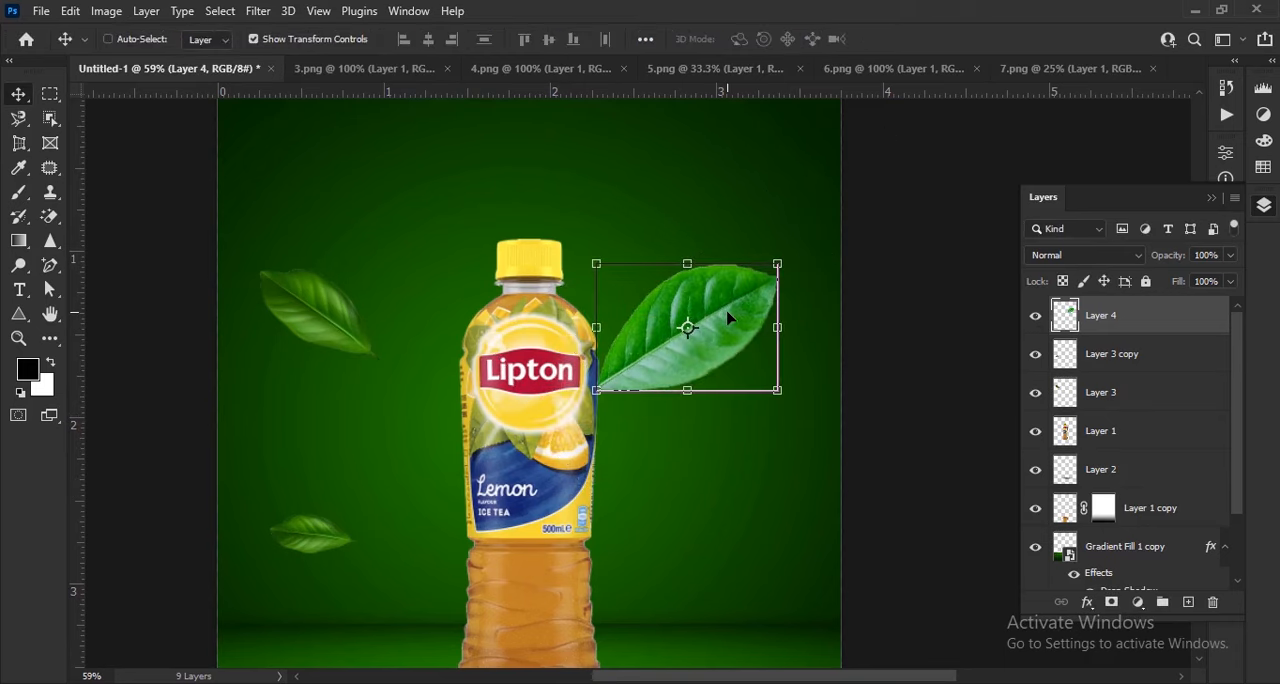
Flip and rotate the bright leaf, shrink it slightly, place it to the upper right of the bottle and apply the transform
key("ctrl+t")
right_click(735, 372)
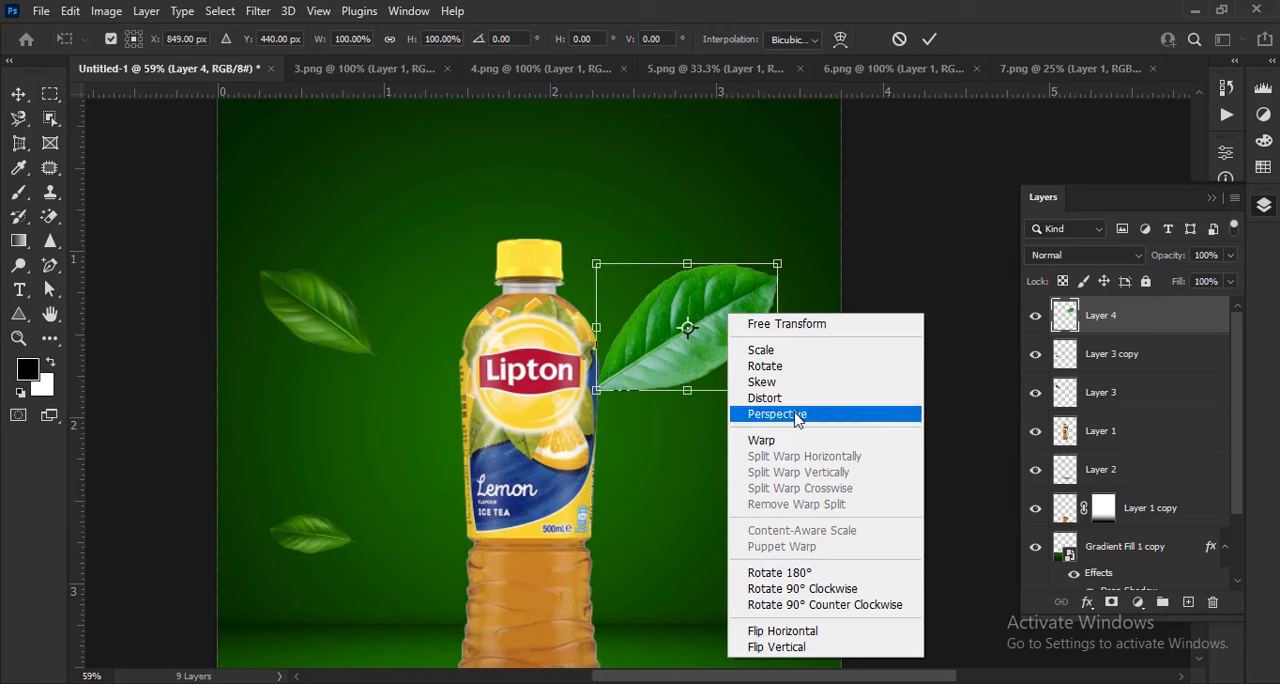
left_click(785, 631)
right_click(750, 388)
left_click(769, 371)
right_click(714, 330)
left_click(770, 640)
left_click_drag(788, 404, 812, 205)
left_click_drag(603, 400, 634, 371)
left_click_drag(733, 318, 864, 584)
key("Return")
Duplicate the bright leaf lower on the bottle's right side, flip it vertically, scale it to about 69% and rotate it about -46°
left_click_drag(748, 504, 743, 412)
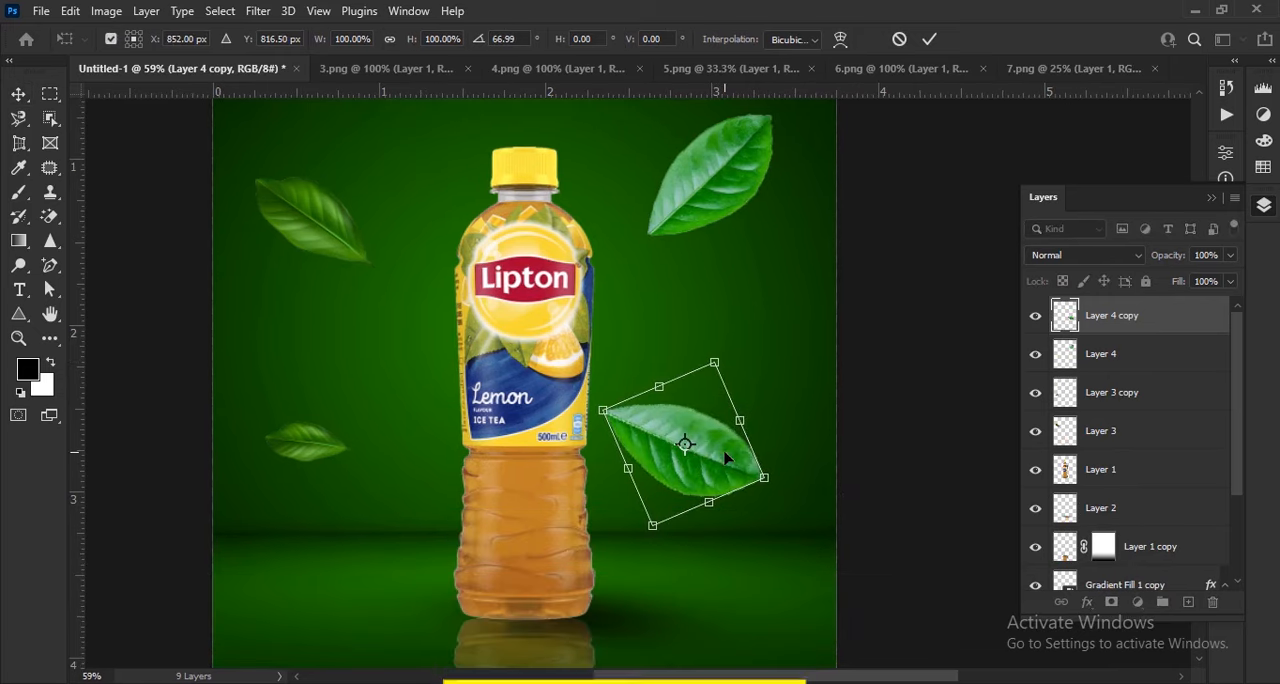
right_click(726, 457)
left_click(770, 503)
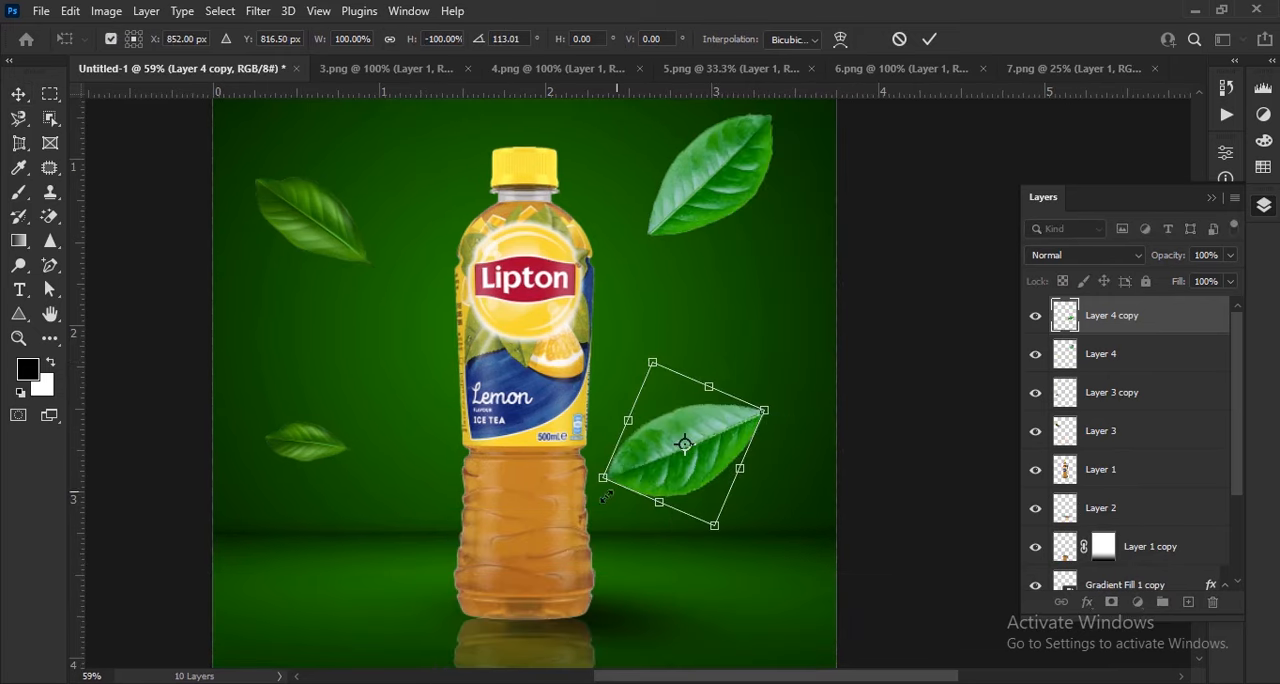
left_click_drag(606, 495, 890, 399)
left_click_drag(785, 447, 728, 464)
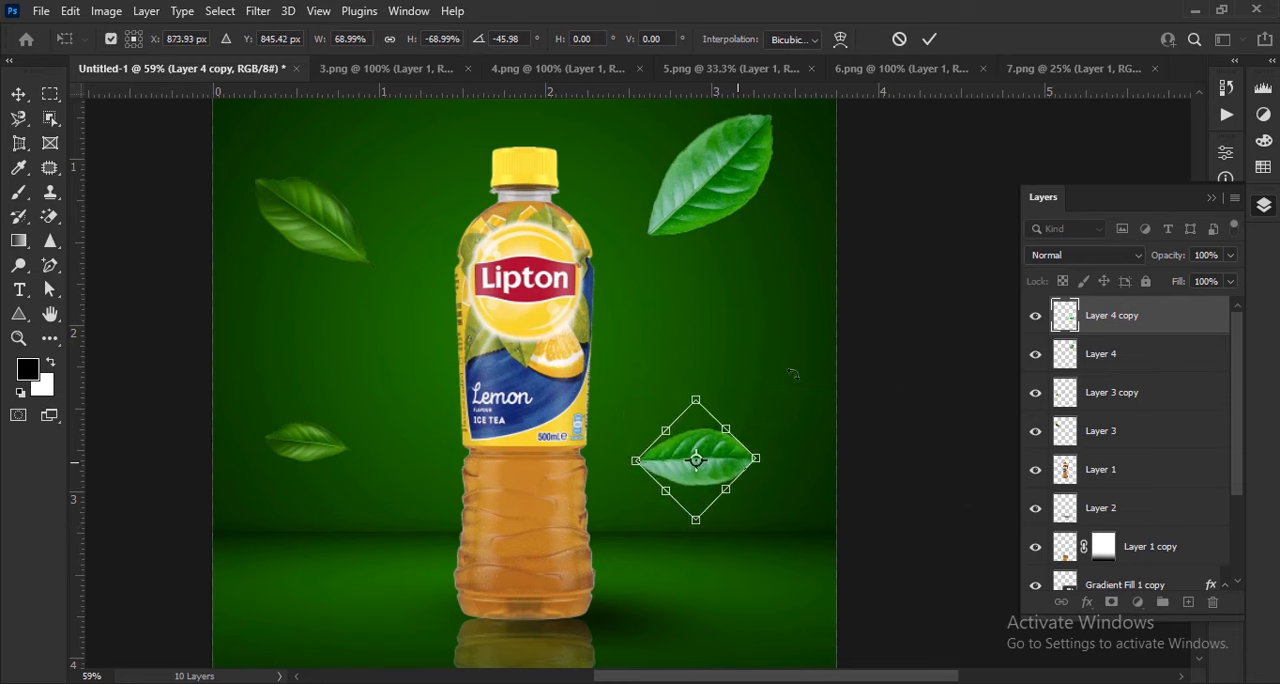
left_click(929, 39)
Duplicate the small bright leaf into the poster's lower-left corner, enlarge it to about 324%, rotate it about 126° and apply the transform
scroll(765, 441, "down", 3)
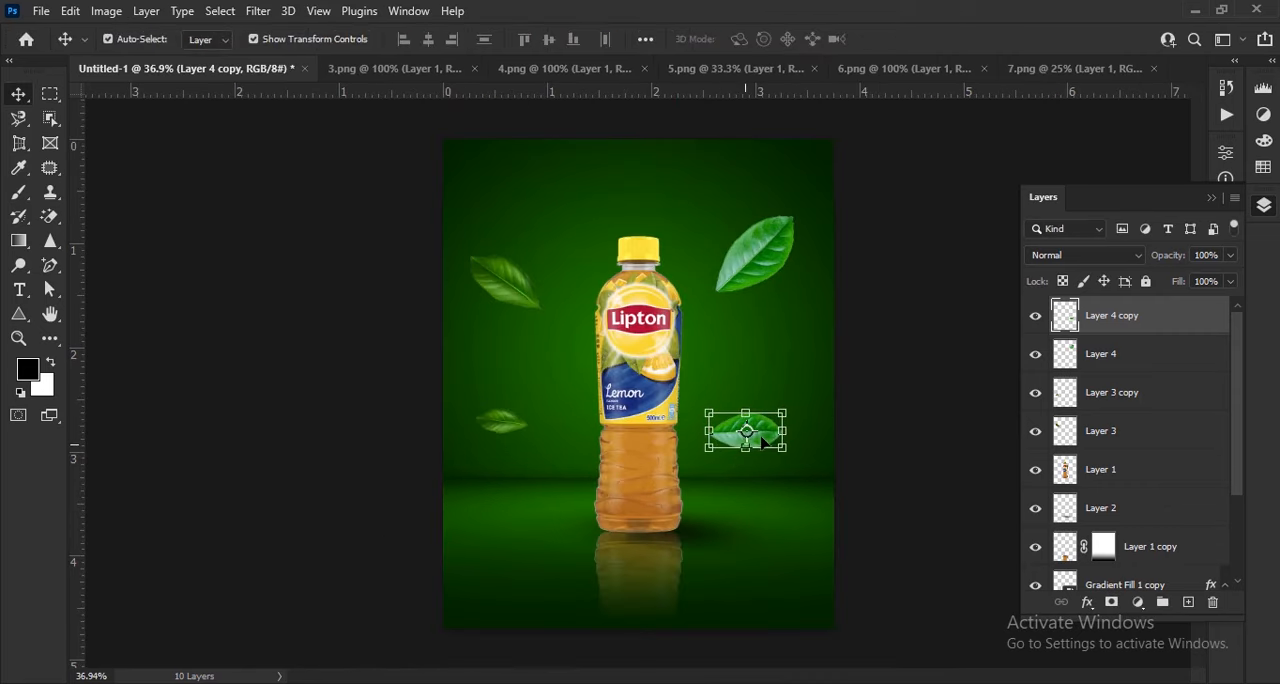
left_click_drag(765, 441, 439, 611)
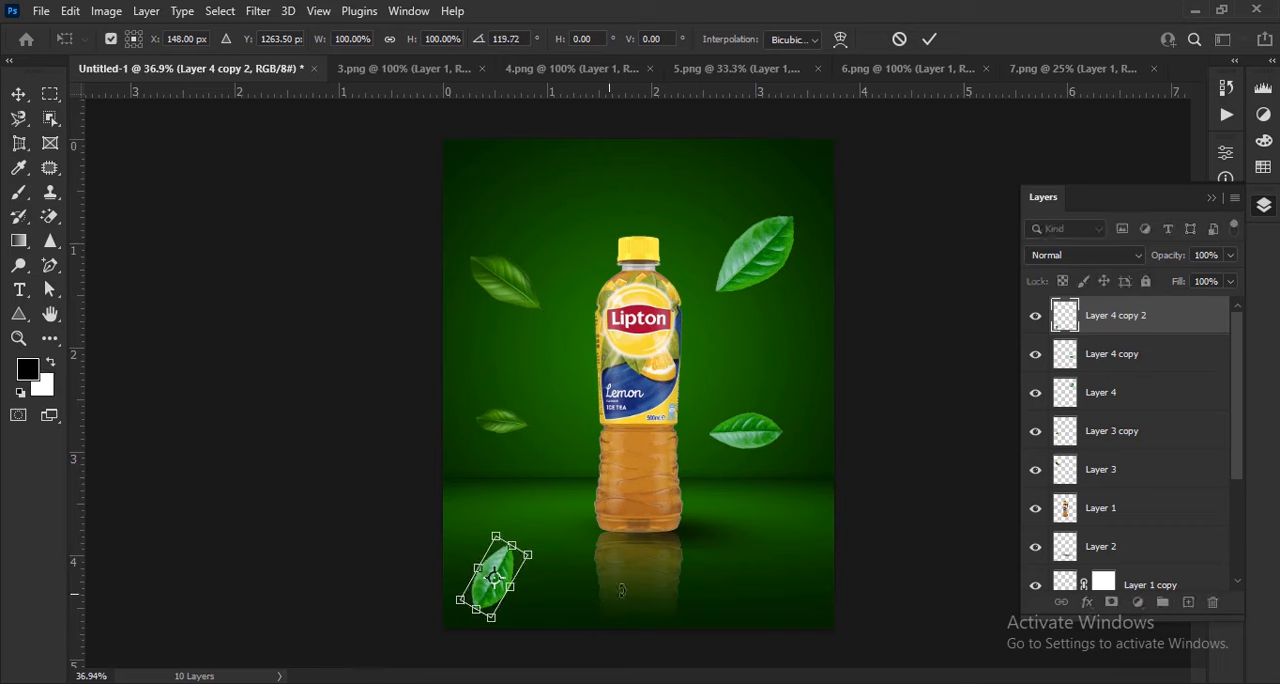
scroll(567, 578, "up", 3)
left_click_drag(567, 578, 708, 424)
left_click_drag(568, 499, 355, 625)
left_click_drag(735, 444, 772, 456)
left_click_drag(608, 485, 592, 439)
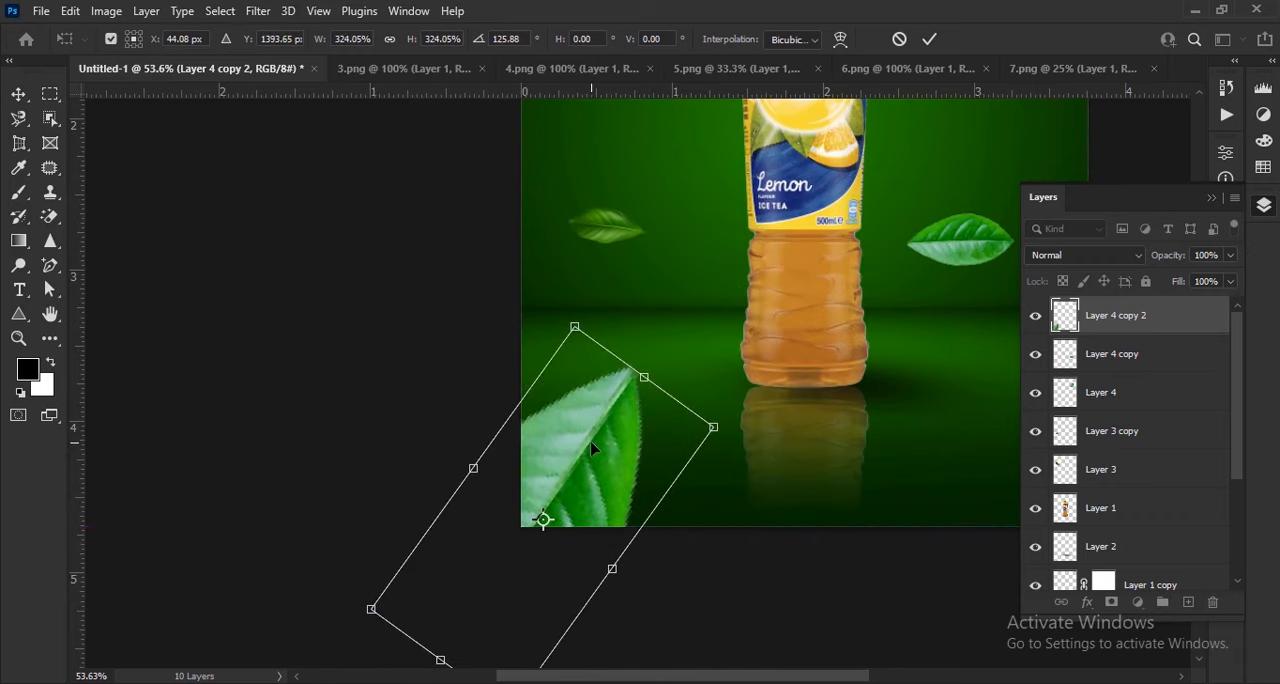
left_click(929, 39)
key("ctrl+0")
left_click(745, 606)
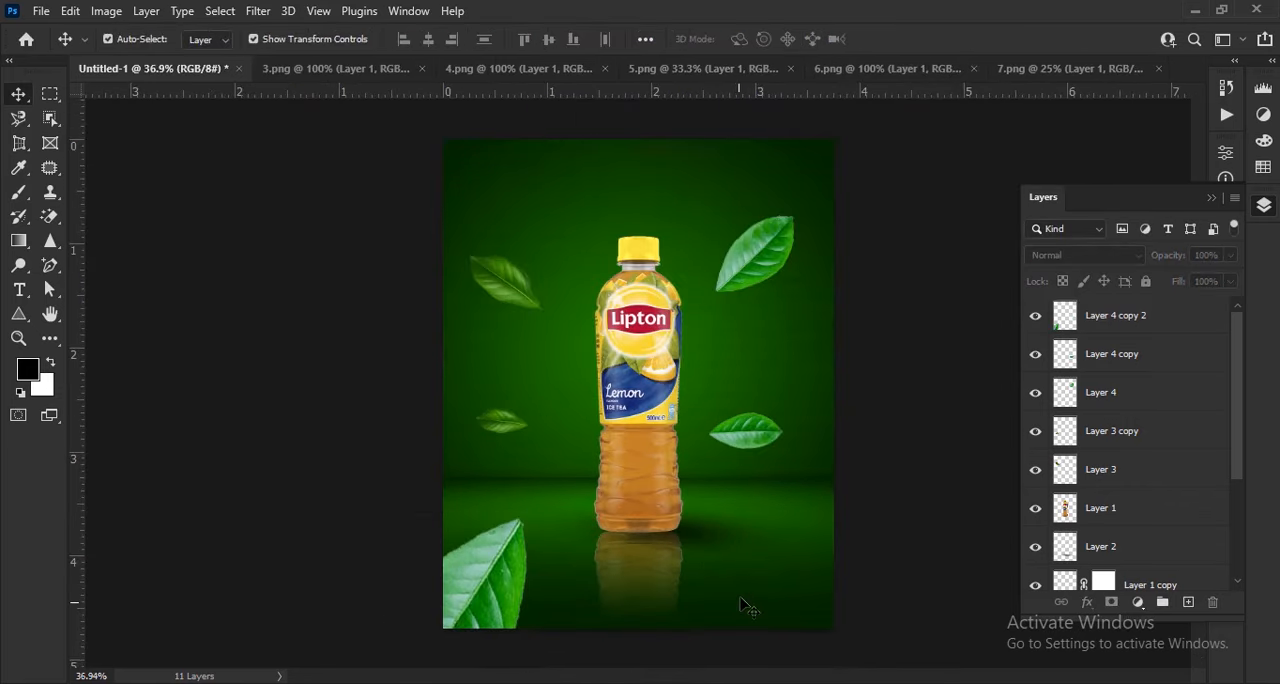
Shift the large corner leaf slightly further out past the poster's left edge
scroll(513, 617, "up", 1)
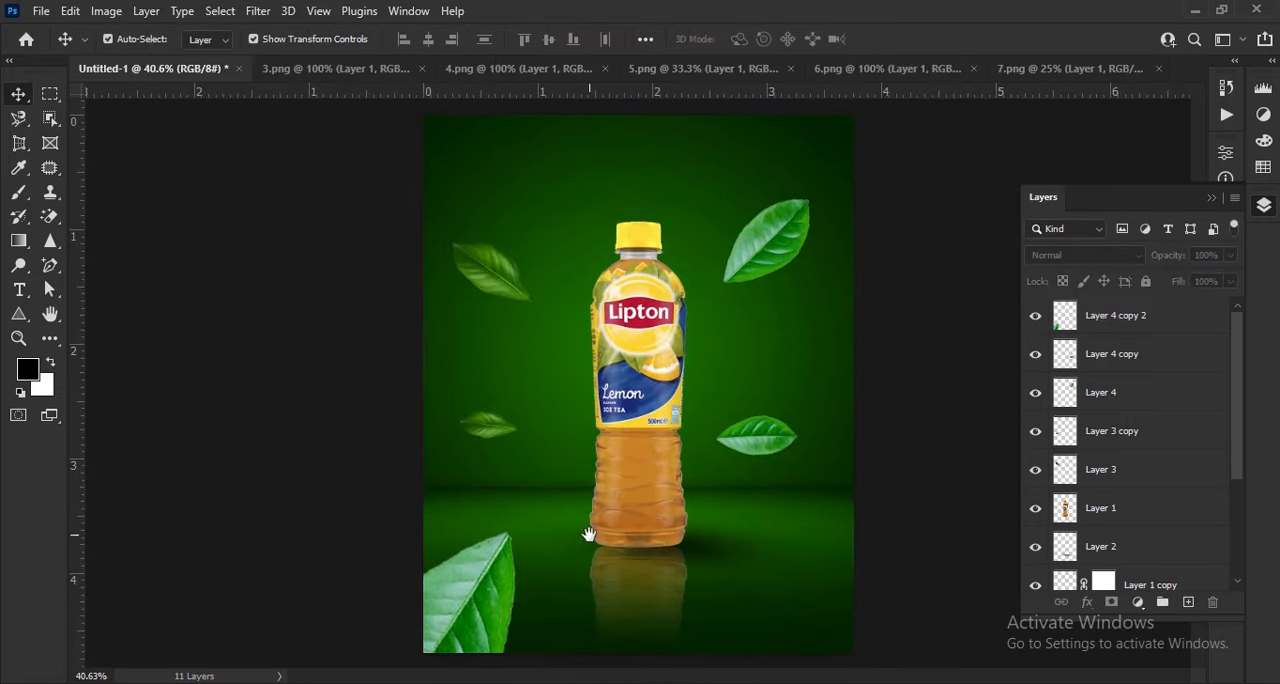
scroll(553, 588, "up", 3)
left_click_drag(566, 554, 677, 463)
left_click_drag(576, 512, 550, 519)
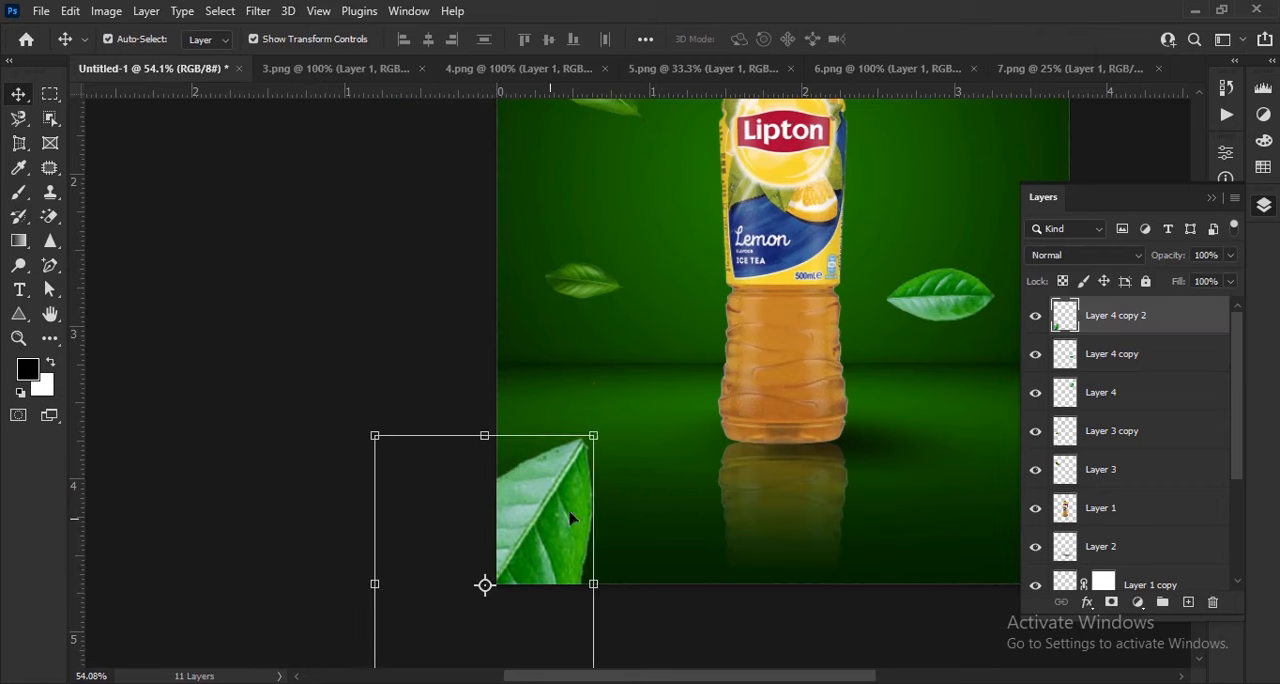
Duplicate the large corner leaf into the poster's lower-right corner, rotate the copy about -90° and apply the transform
key("ctrl+0")
left_click_drag(471, 604, 840, 590)
left_click_drag(700, 660, 857, 674)
left_click_drag(818, 584, 877, 597)
left_click_drag(985, 521, 997, 533)
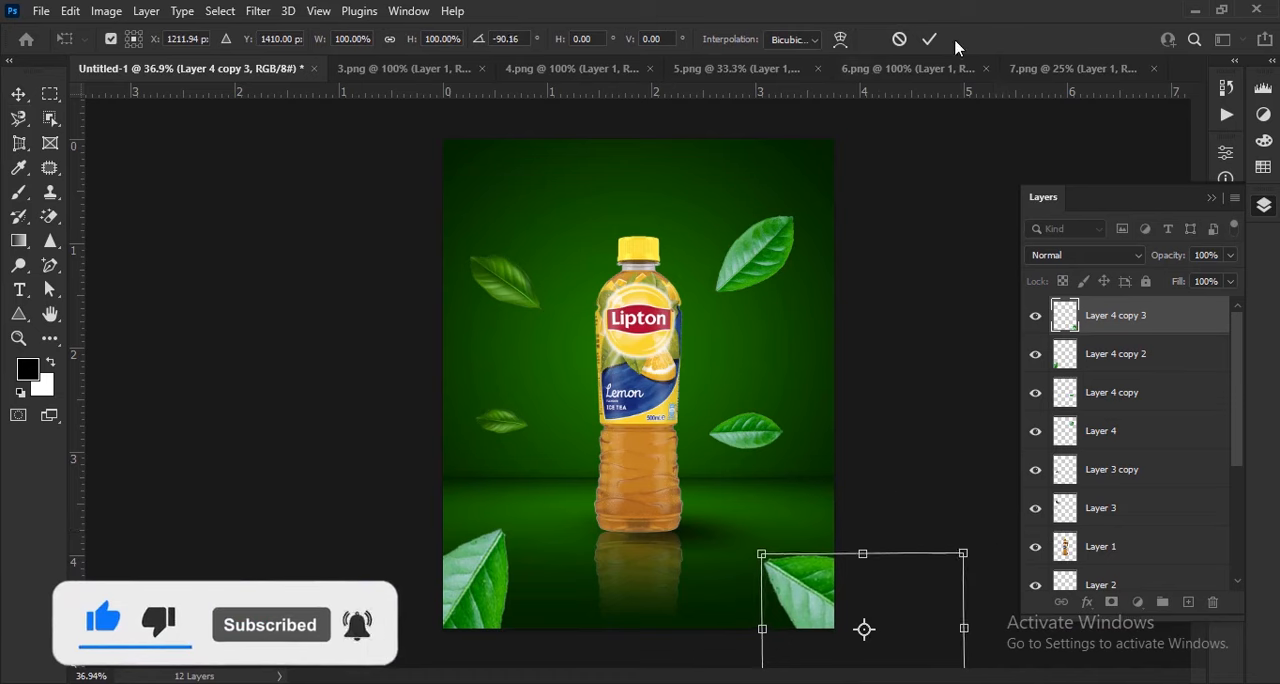
left_click(929, 39)
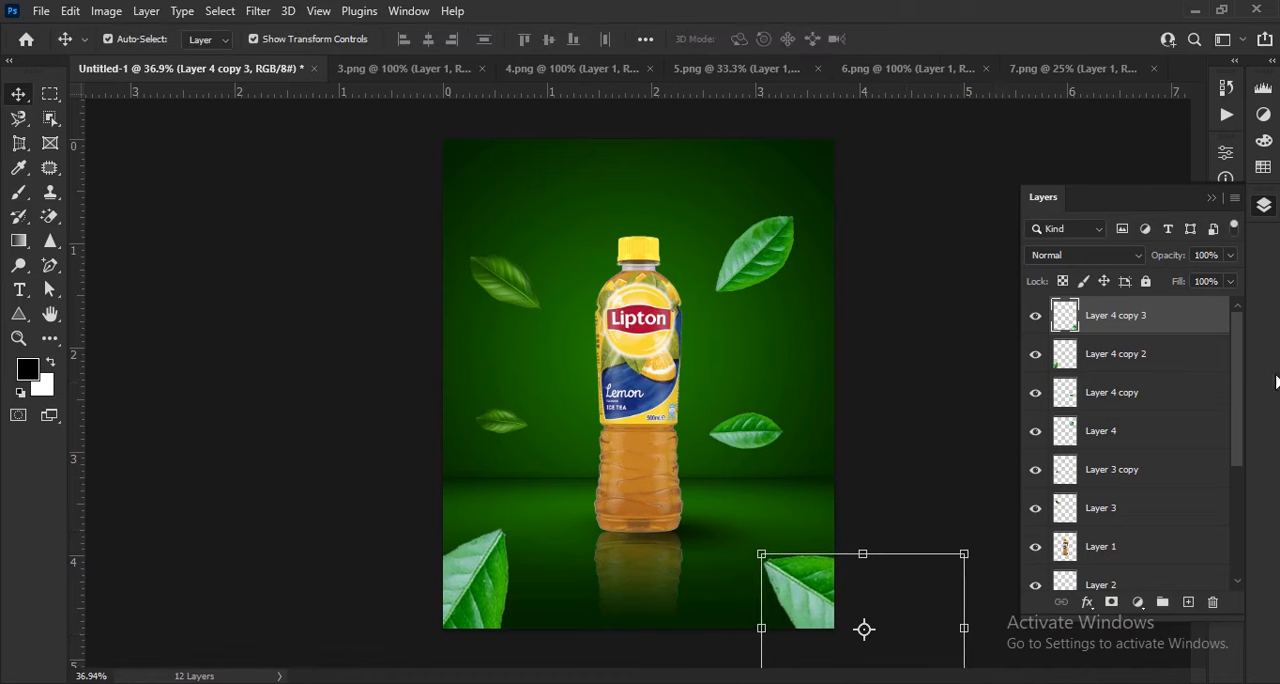
Combine the two large corner leaf layers into one smart object
left_click(1110, 354, "shift")
right_click(1133, 358)
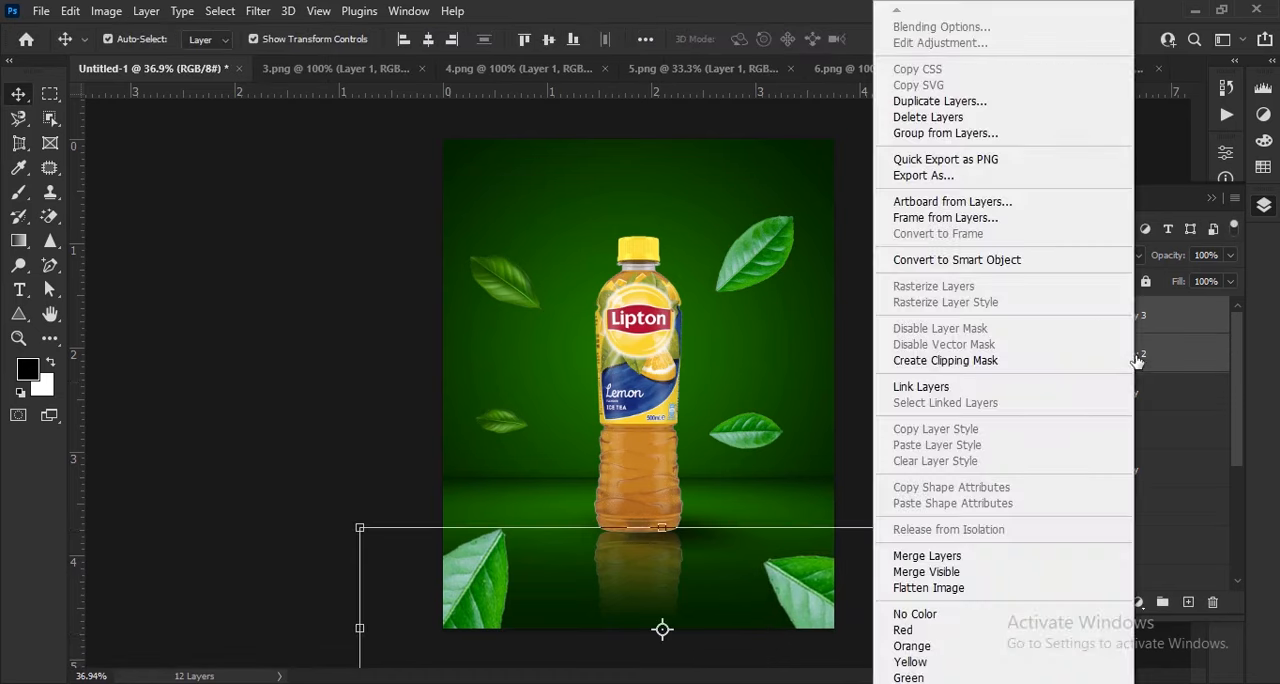
left_click(1030, 264)
Apply a Motion Blur to the combined corner leaves with a 39° angle and a 44-pixel distance
left_click(258, 11)
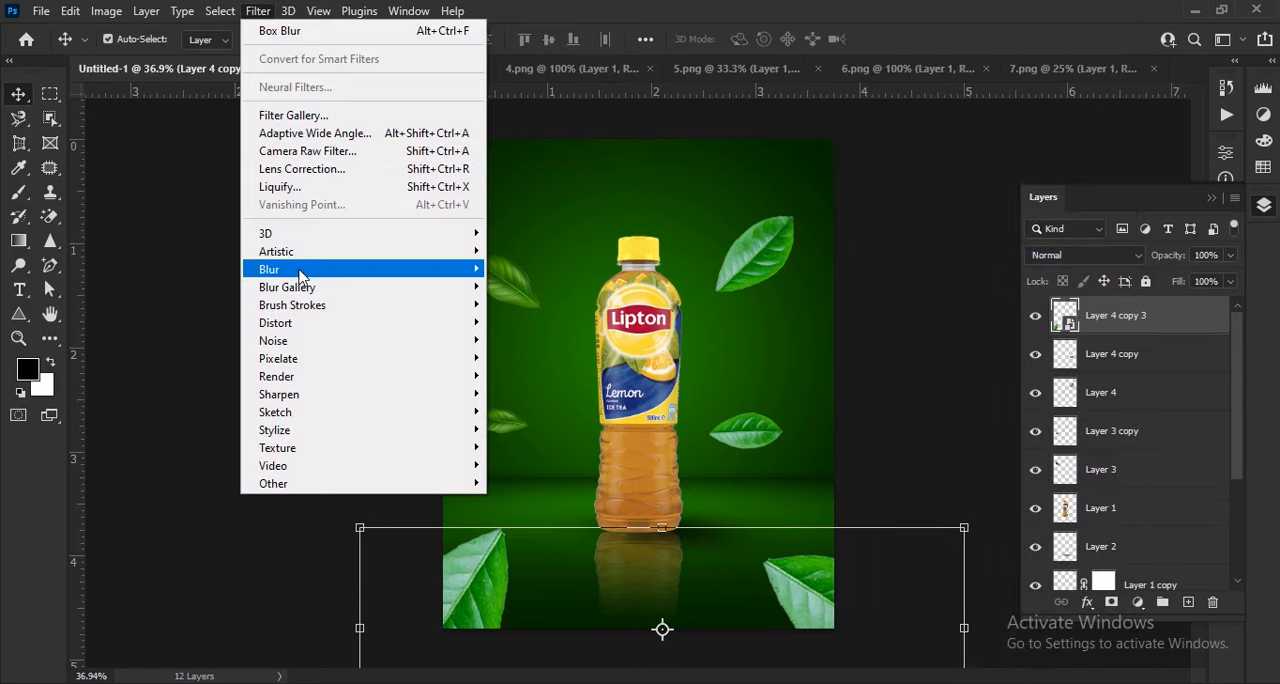
mouse_move(300, 272)
left_click(530, 384)
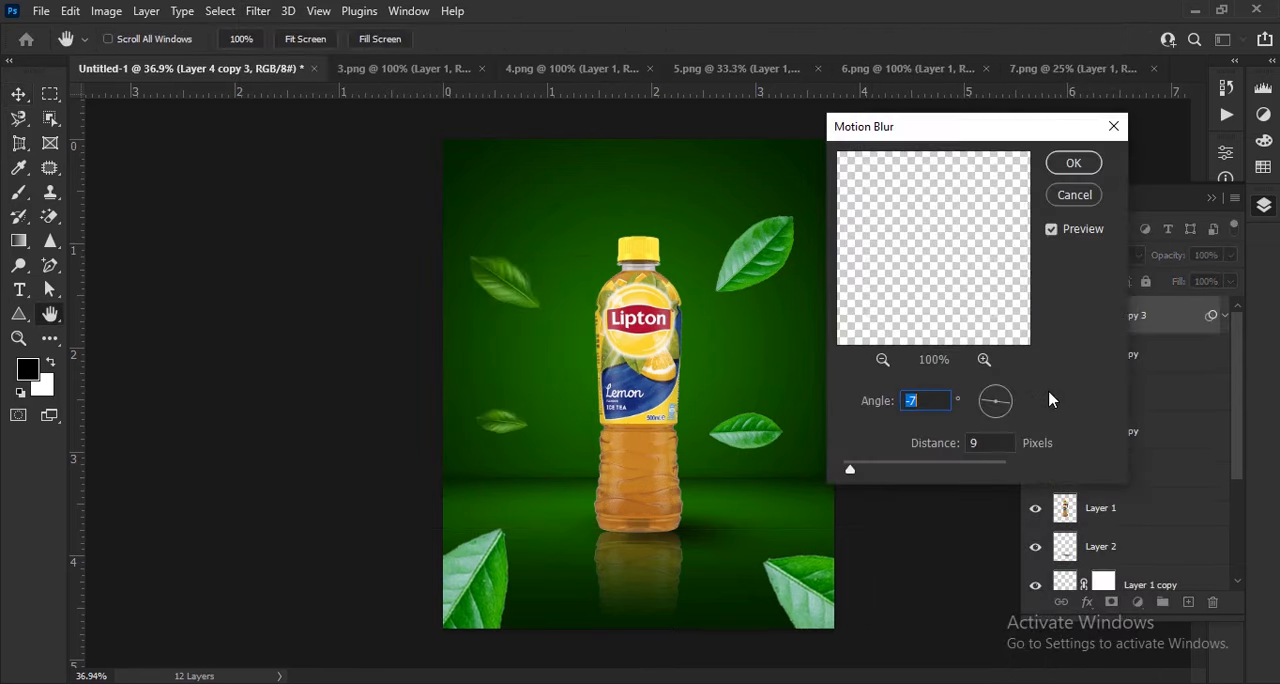
left_click_drag(853, 471, 860, 475)
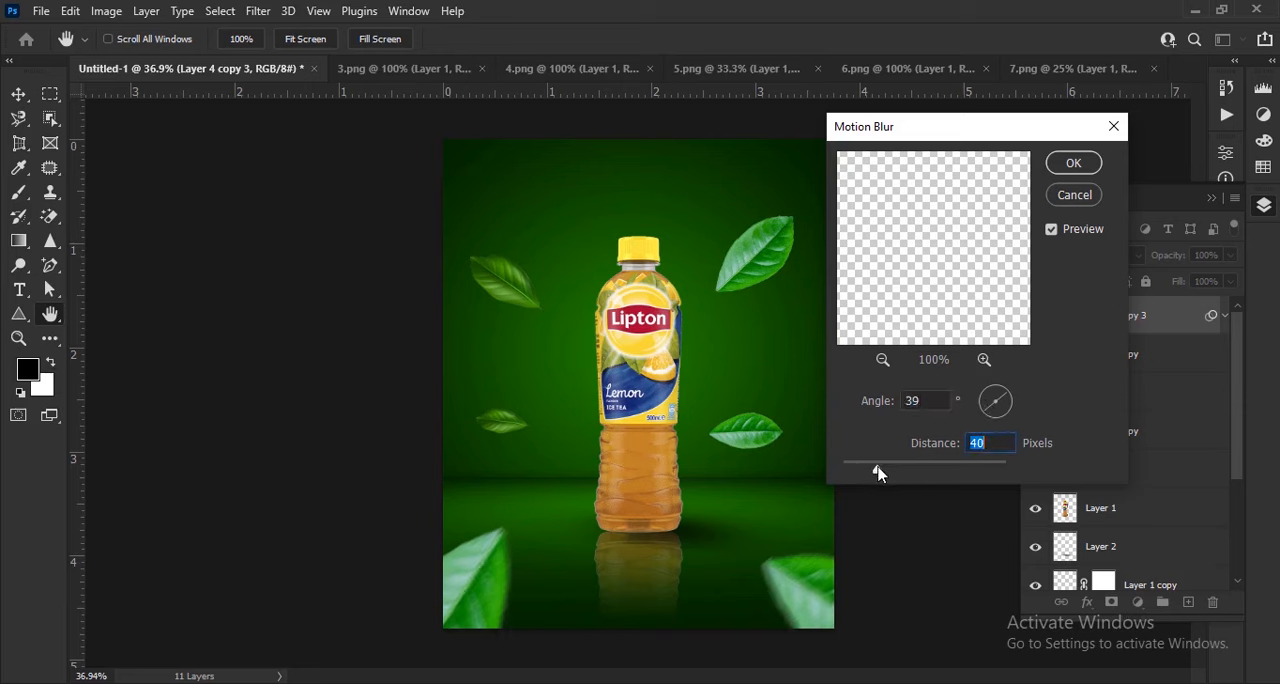
left_click(1074, 163)
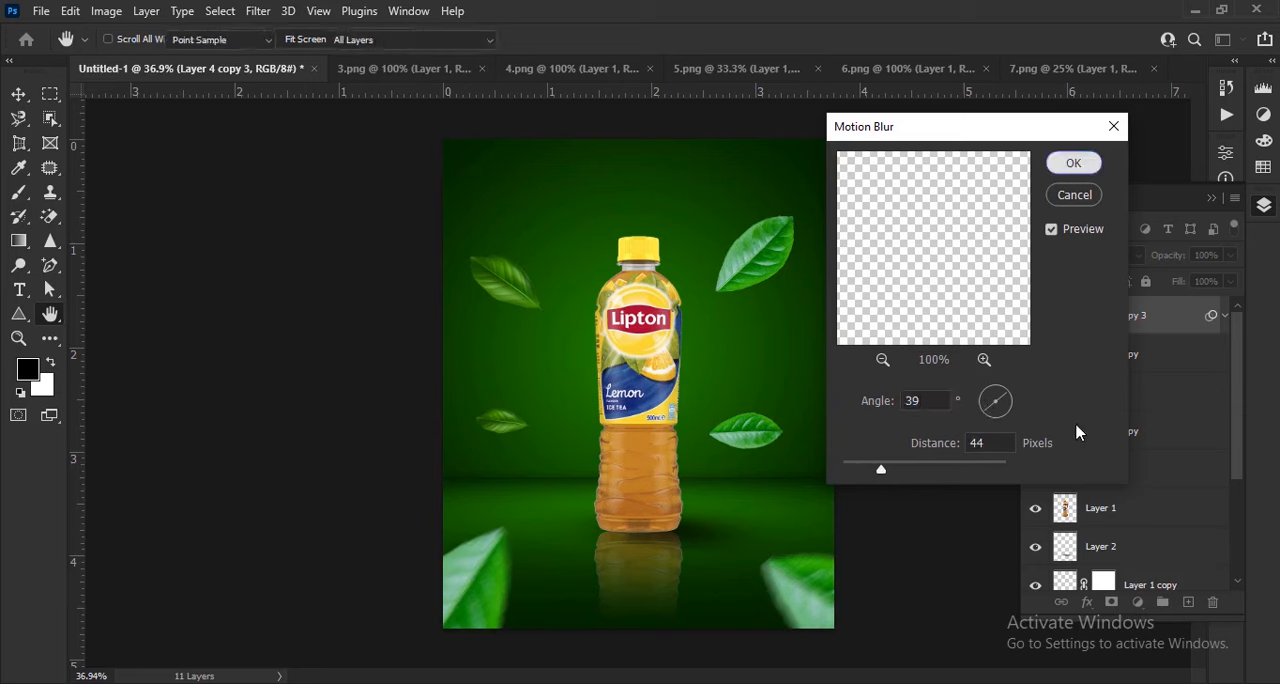
Combine the four floating leaf layers around the bottle into one smart object
key("v")
left_click(1130, 411)
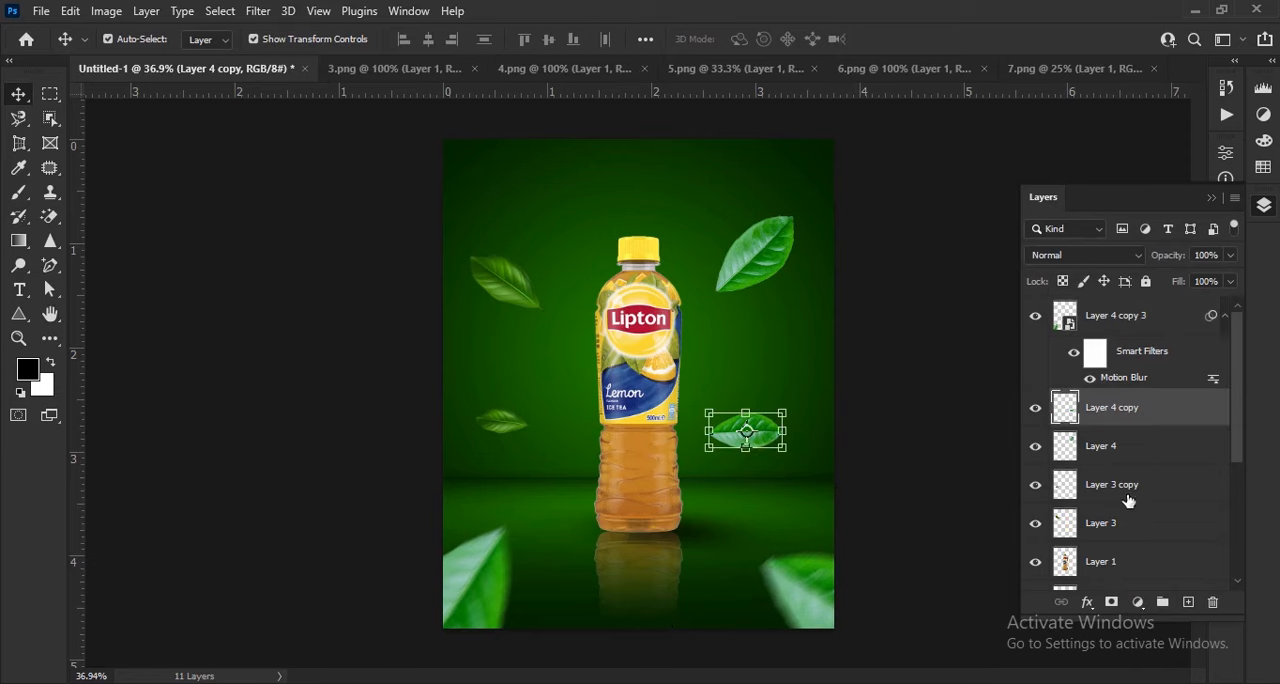
left_click(1137, 525, "shift")
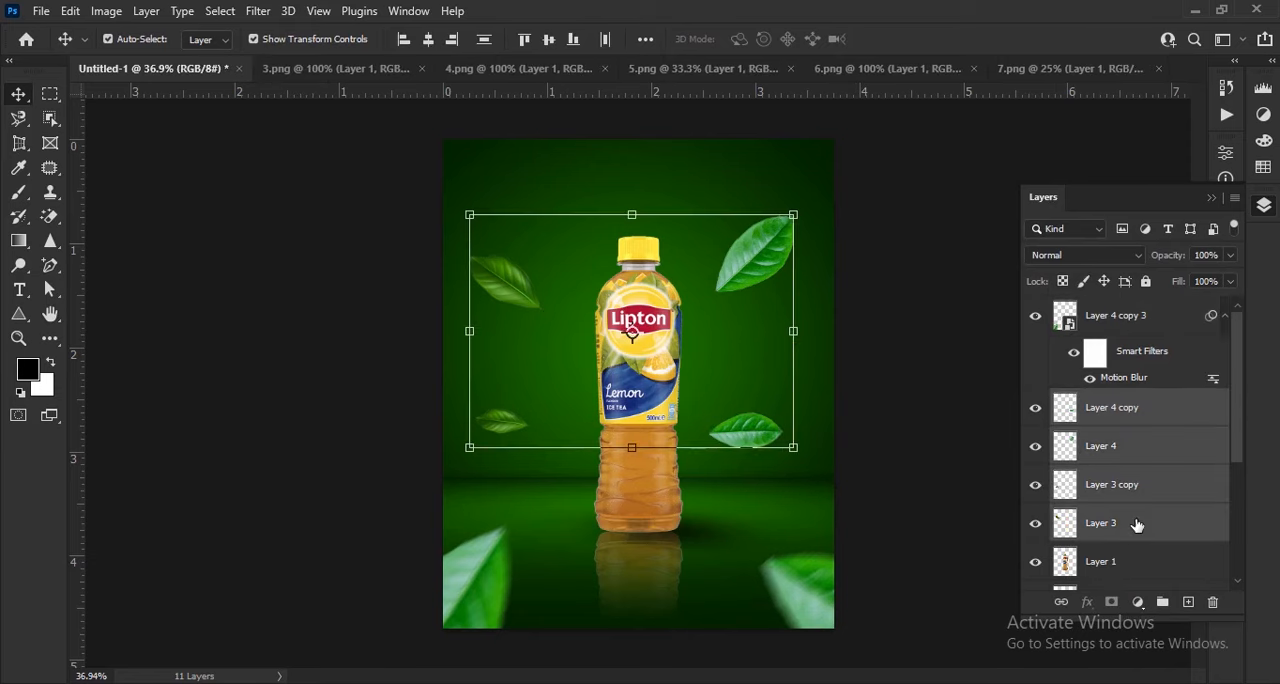
right_click(1137, 525)
left_click(951, 262)
Apply a Box Blur with a 3-pixel radius to the combined floating leaves
left_click(258, 11)
mouse_move(337, 269)
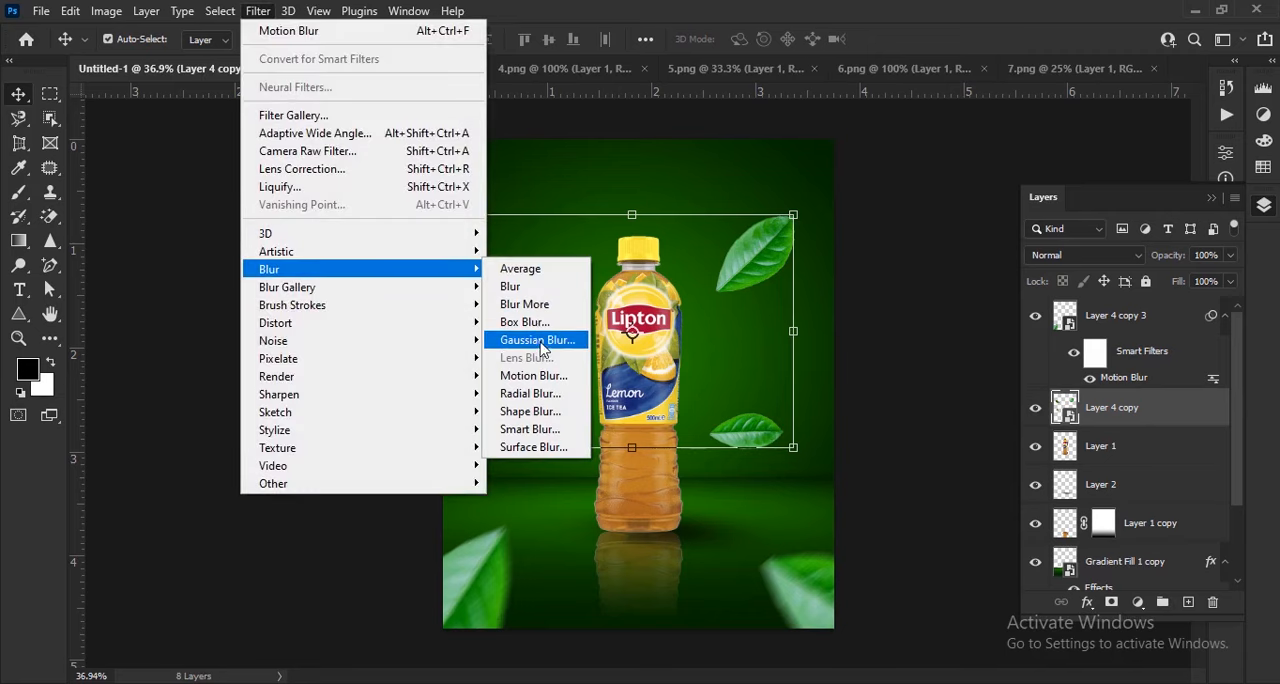
left_click(530, 322)
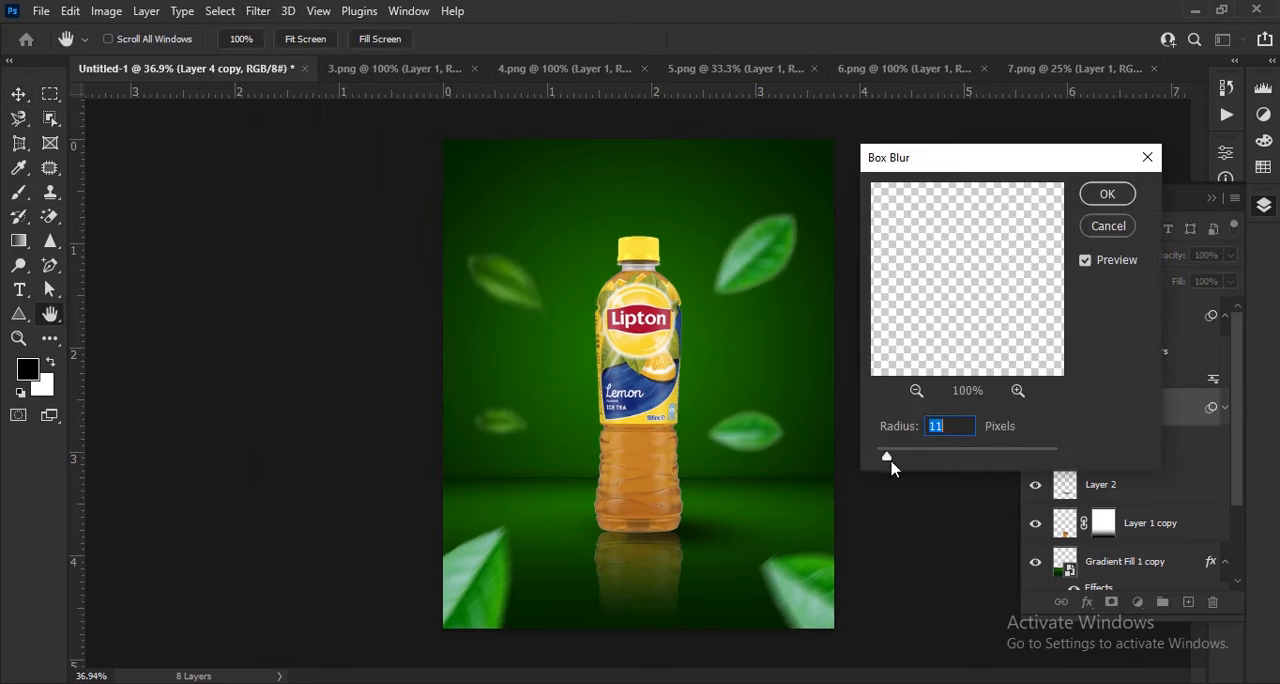
left_click_drag(880, 462, 880, 462)
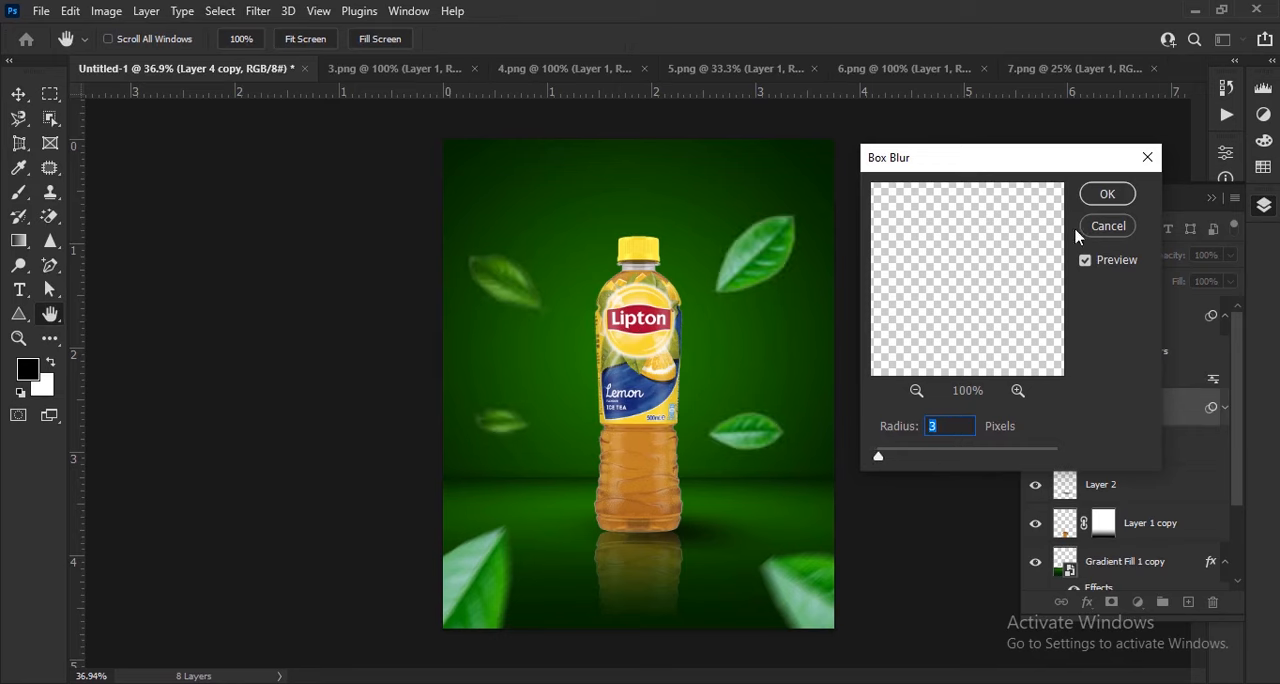
left_click(1105, 194)
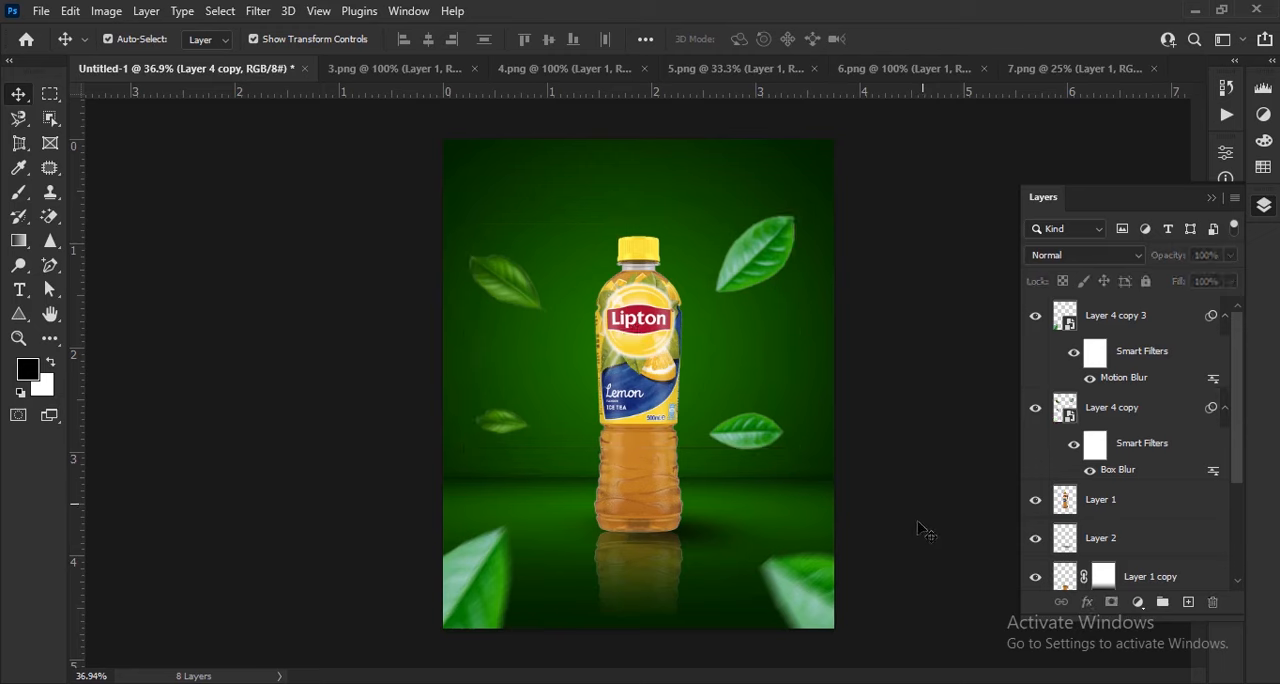
Bring the orange slice image into the poster, placing it beside the bottle on the left half
key("ctrl+Tab")
left_click_drag(729, 397, 522, 402)
scroll(555, 432, "up", 3)
scroll(555, 432, "up", 2)
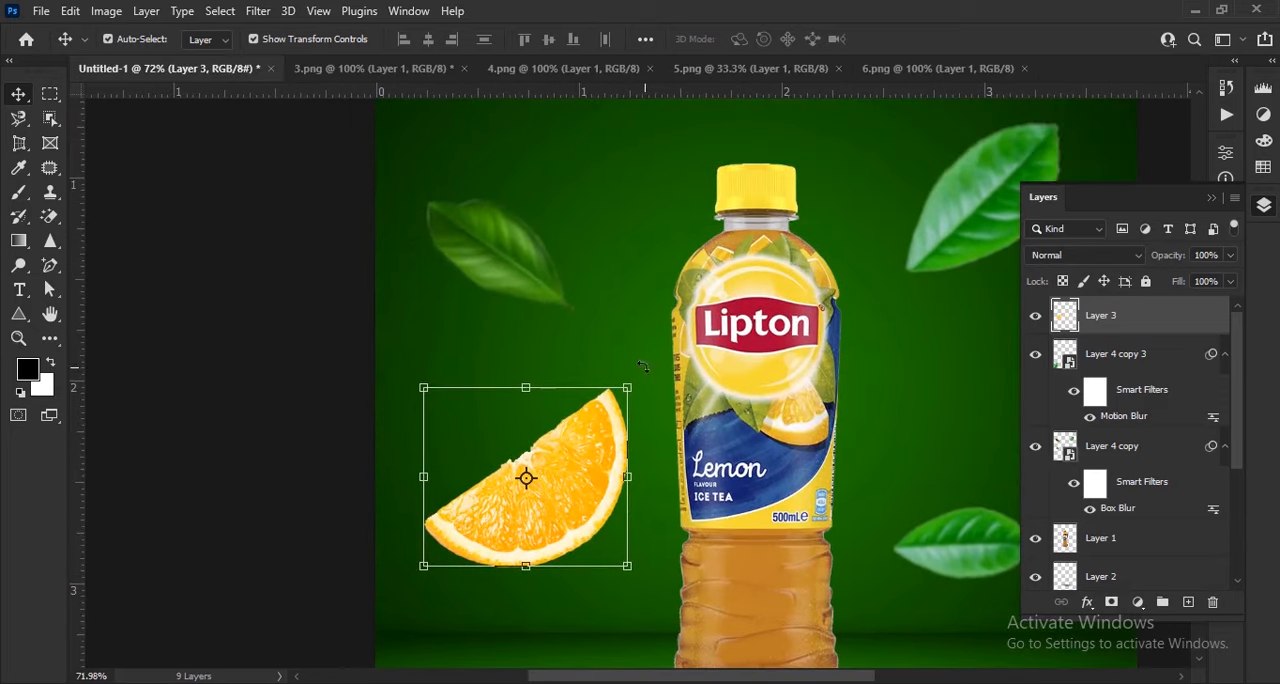
Shrink the orange slice to about 56%, rotate it clockwise between the two left leaves and apply the transform
left_click_drag(643, 366, 540, 470)
left_click_drag(502, 532, 557, 443)
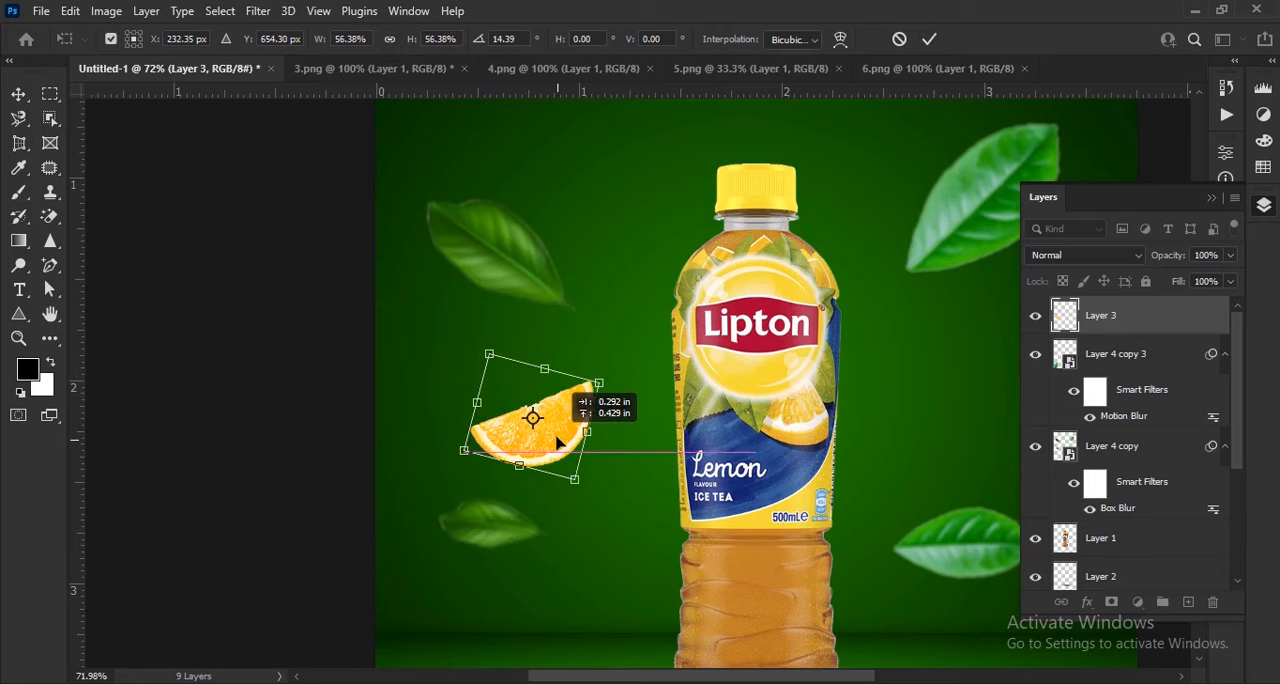
left_click_drag(608, 498, 540, 558)
mouse_move(570, 453)
left_mouse_down()
mouse_move(562, 475)
mouse_move(550, 449)
left_mouse_up()
left_click(930, 39)
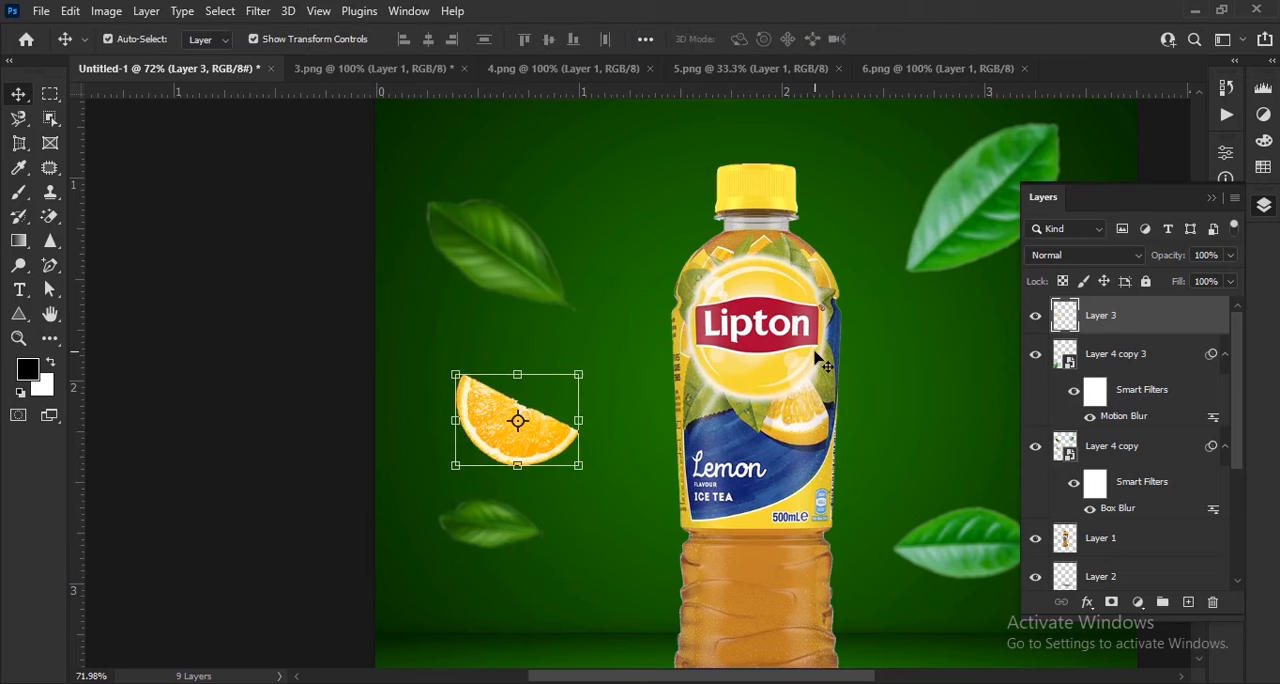
Duplicate the orange slice between the two leaves right of the bottle, shrink and rotate the copy, and apply the transform
scroll(670, 475, "right", 3)
left_click_drag(350, 495, 791, 447)
left_click_drag(736, 505, 842, 500)
left_click_drag(728, 462, 806, 398)
left_click(930, 40)
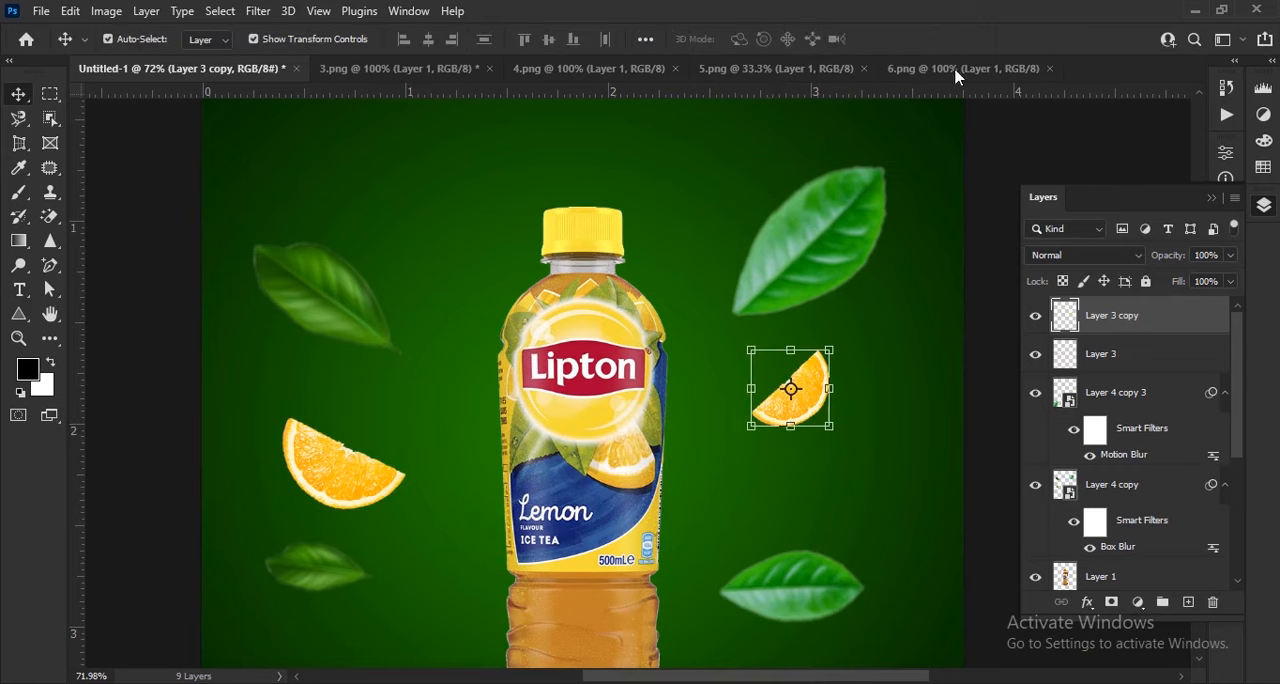
Combine the two orange slice layers into one smart object and apply a Box Blur with a 1-pixel radius
left_click(1153, 347, "shift")
right_click(1153, 350)
left_click(970, 262)
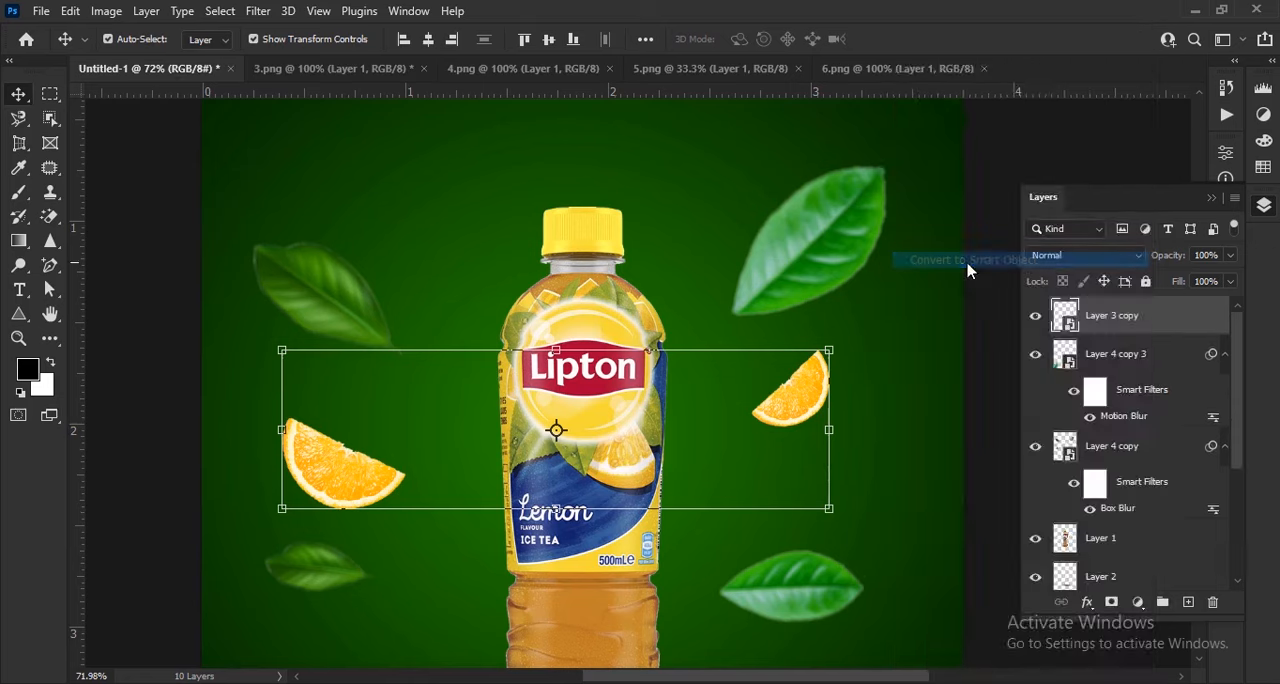
left_click(262, 11)
mouse_move(320, 269)
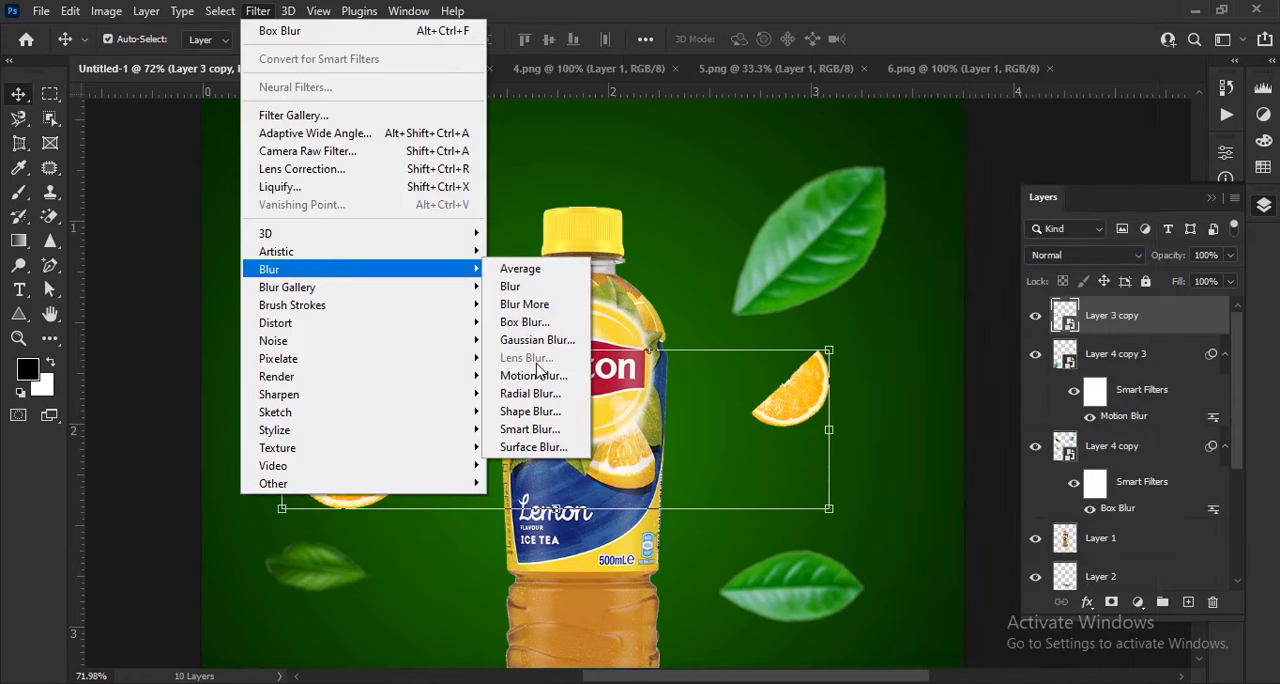
left_click(527, 322)
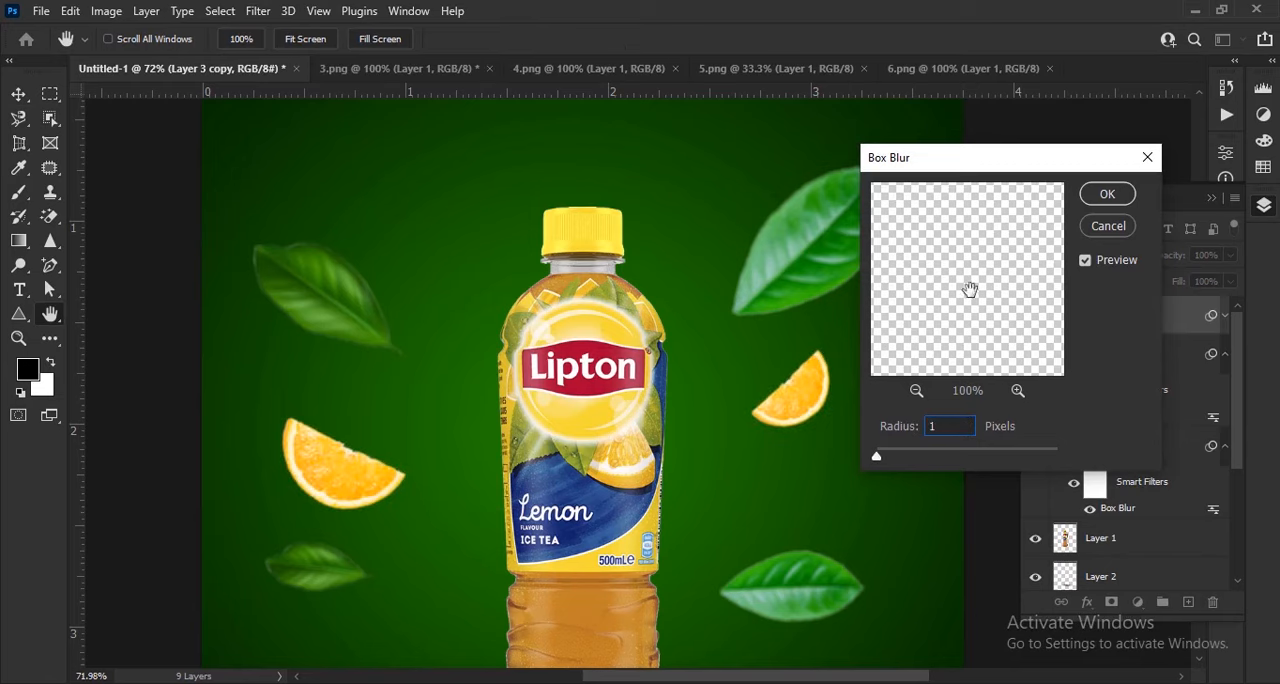
left_click(1127, 203)
scroll(683, 348, "down", 2)
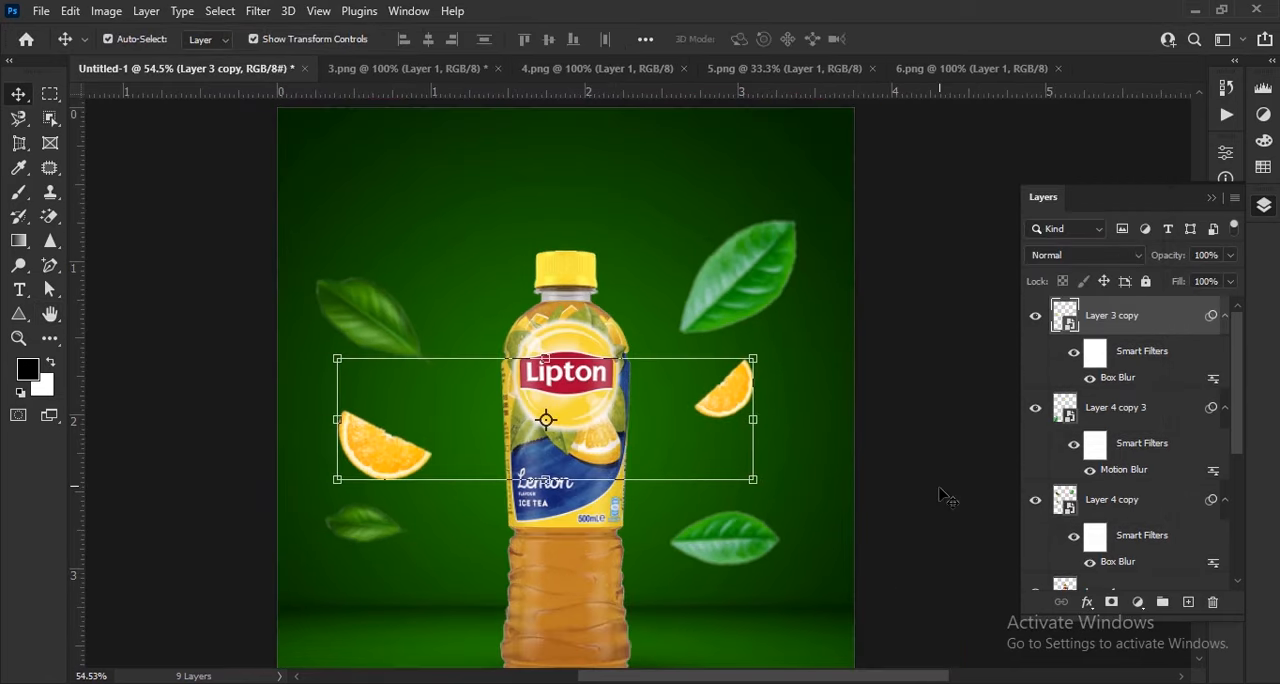
left_click(943, 494)
Place the water splash image in the poster, scale it to about 8.13%, centre it over the bottle and apply the transform
scroll(850, 428, "down", 2)
scroll(850, 428, "down", 1)
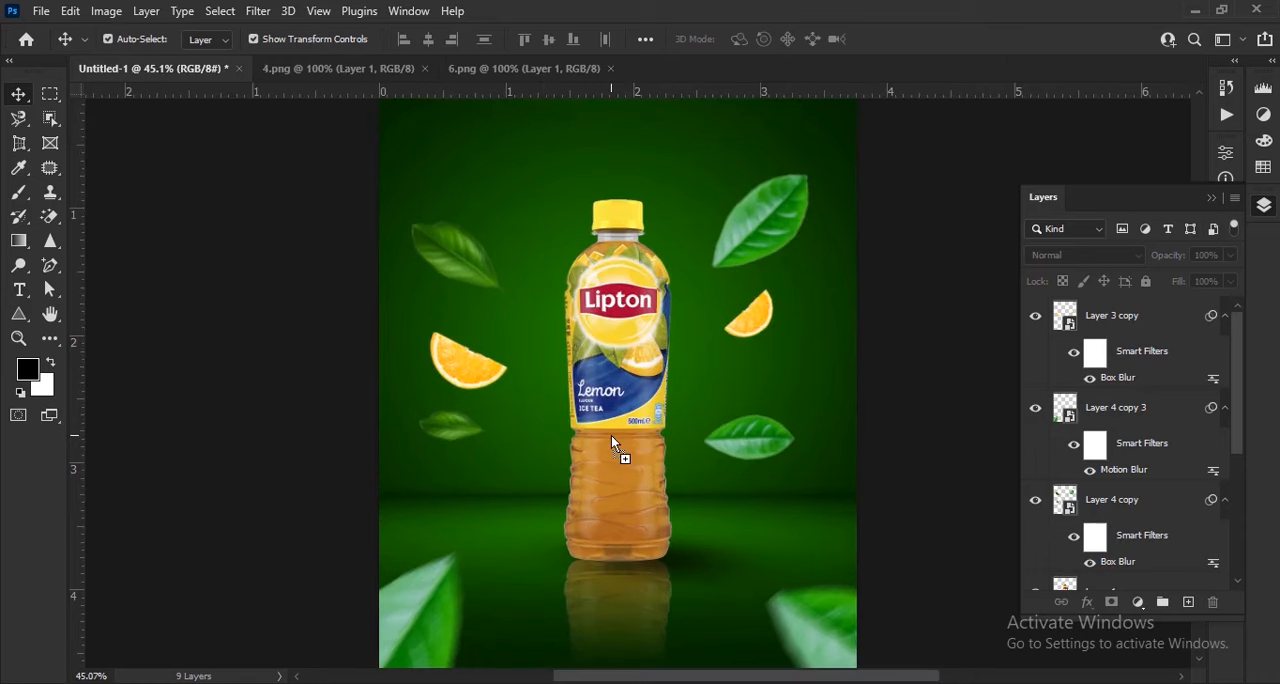
left_click_drag(611, 435, 611, 435)
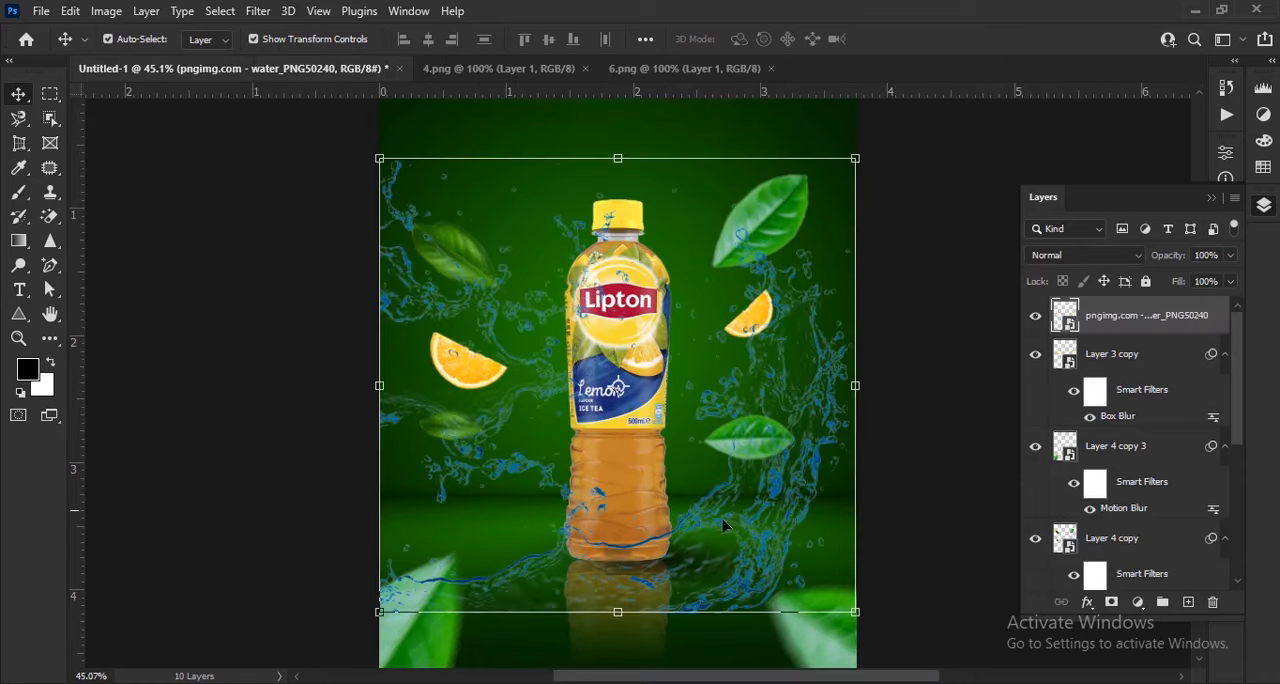
left_click_drag(845, 385, 588, 385)
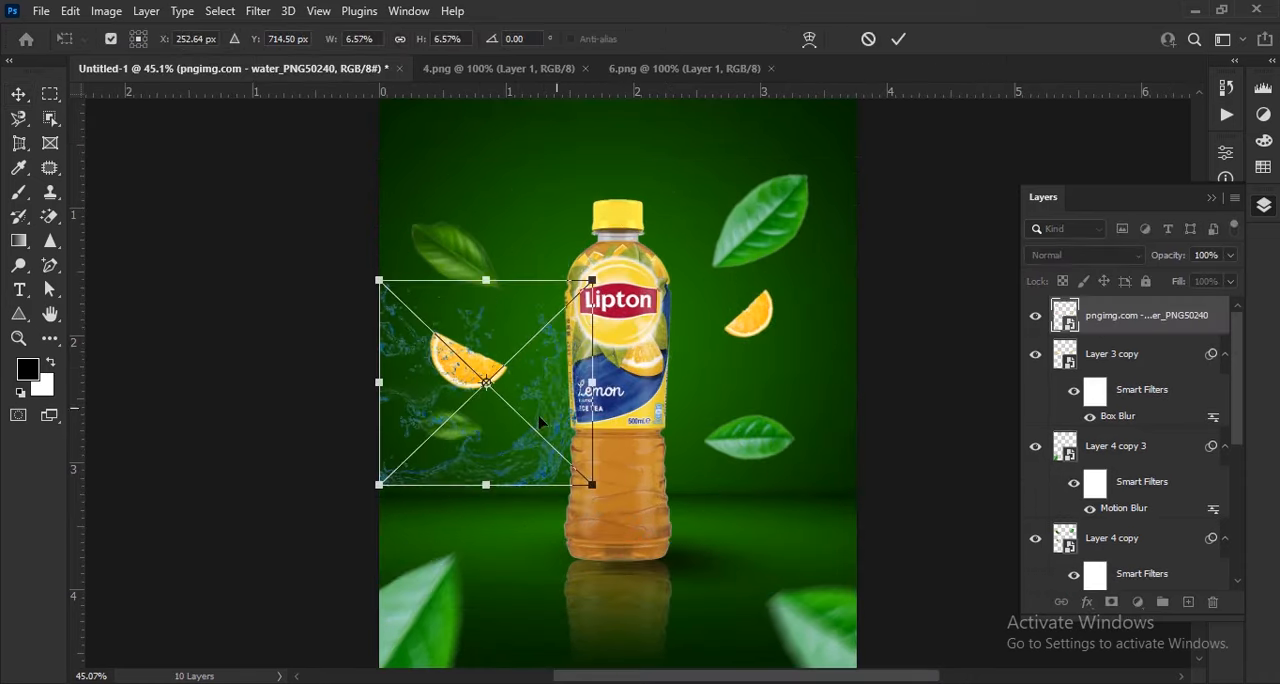
scroll(548, 478, "up", 2)
left_click_drag(548, 490, 860, 585)
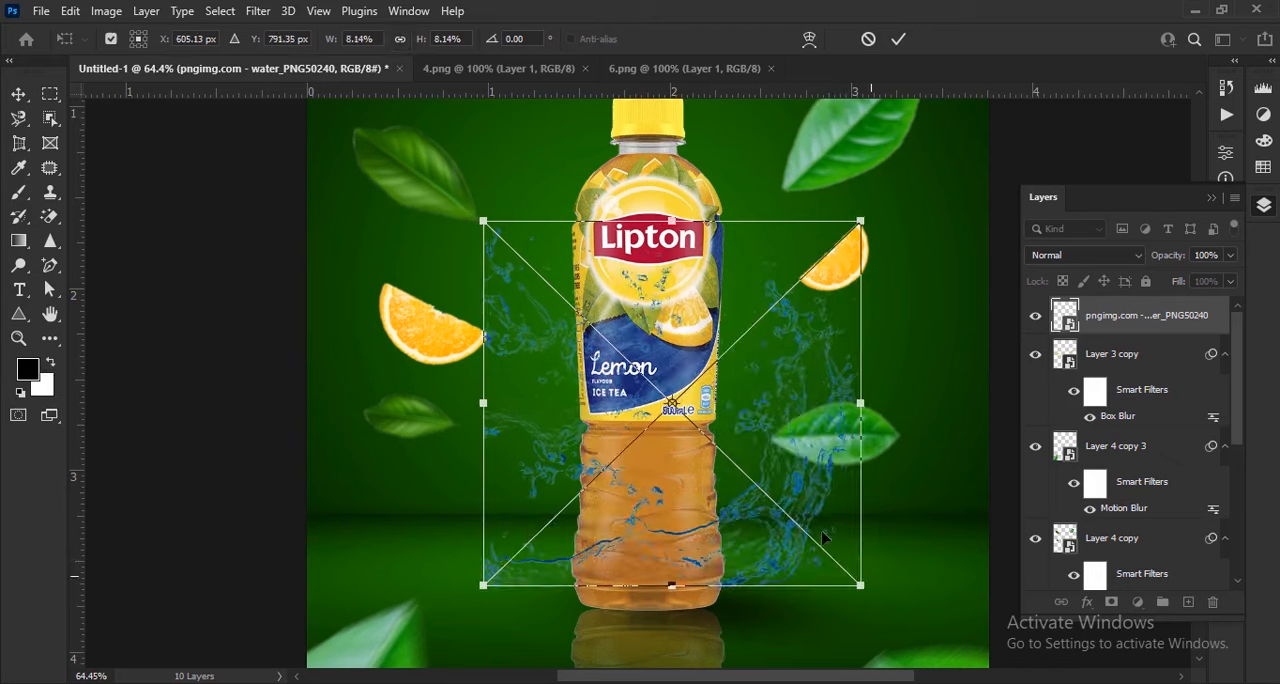
left_click_drag(808, 518, 782, 464)
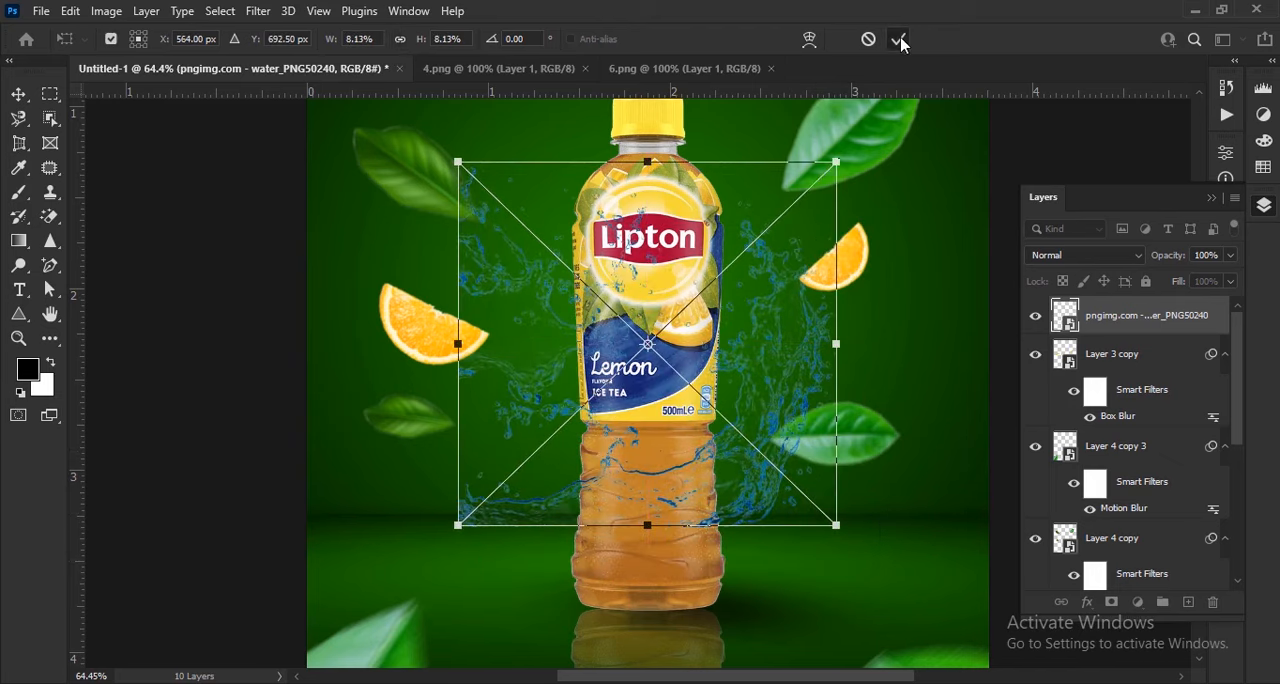
left_click(898, 39)
Set the water splash's blend mode to Linear Dodge (Add) and enlarge the splash to about 8.46%
left_click(1075, 258)
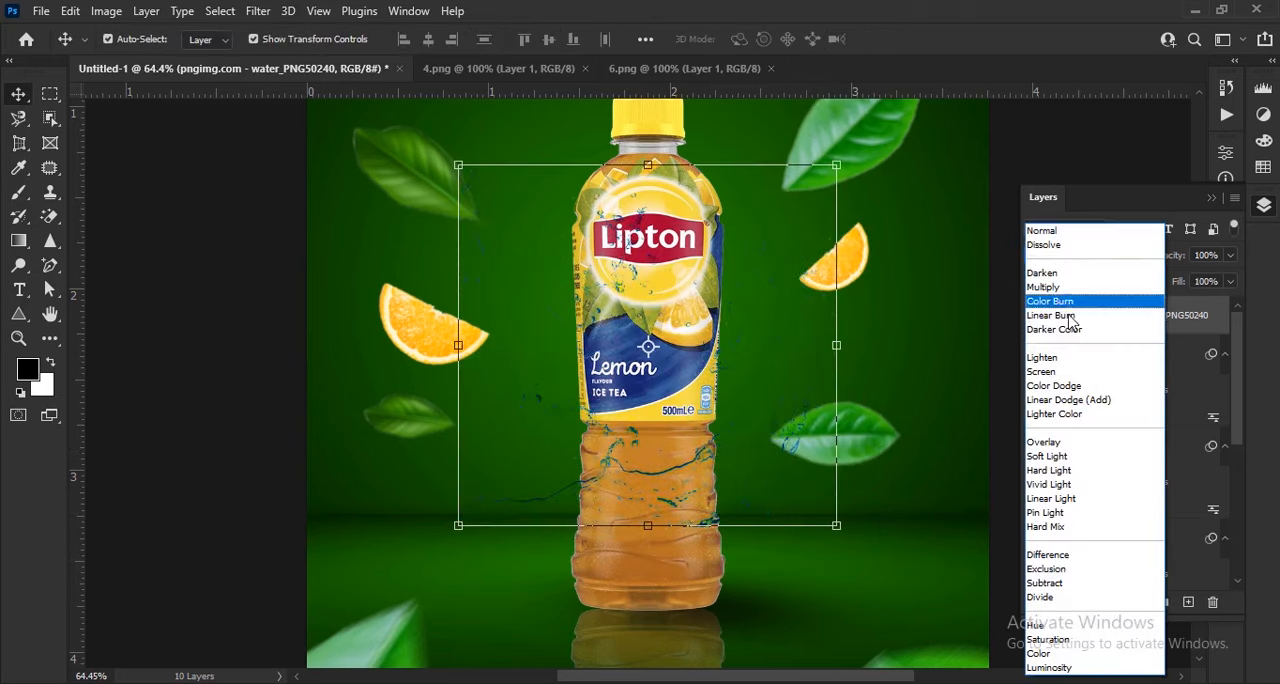
left_click(1085, 400)
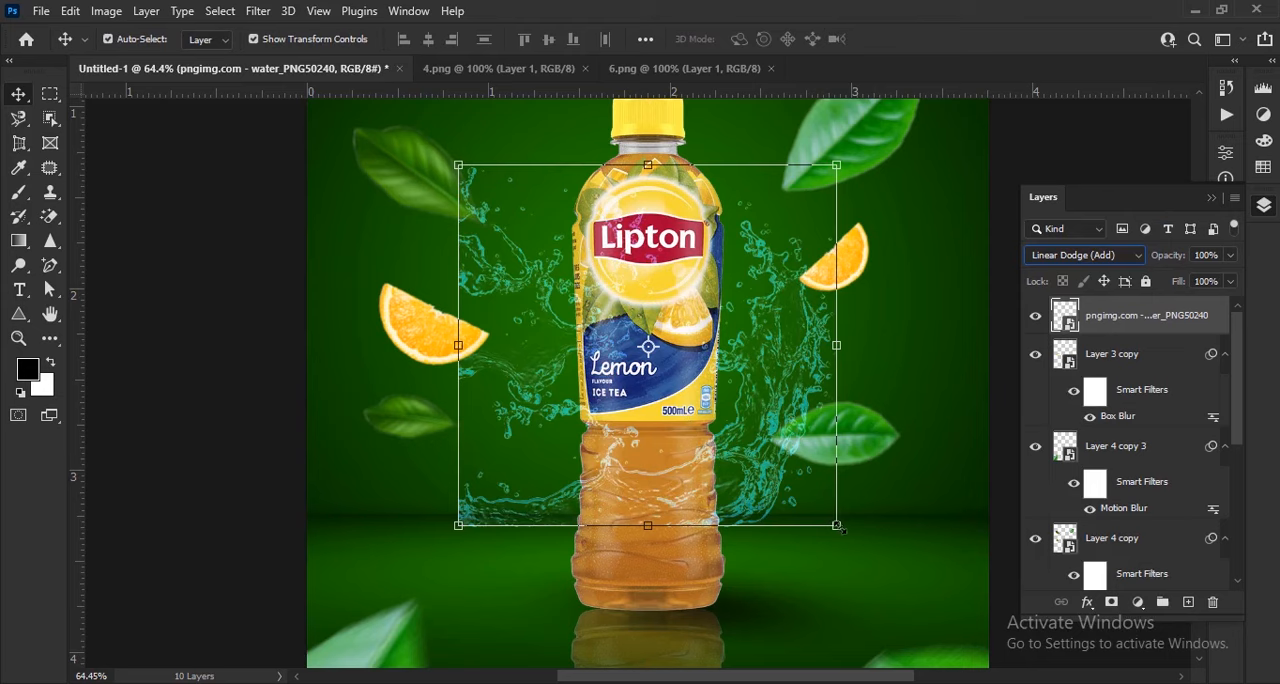
left_click_drag(850, 540, 864, 555)
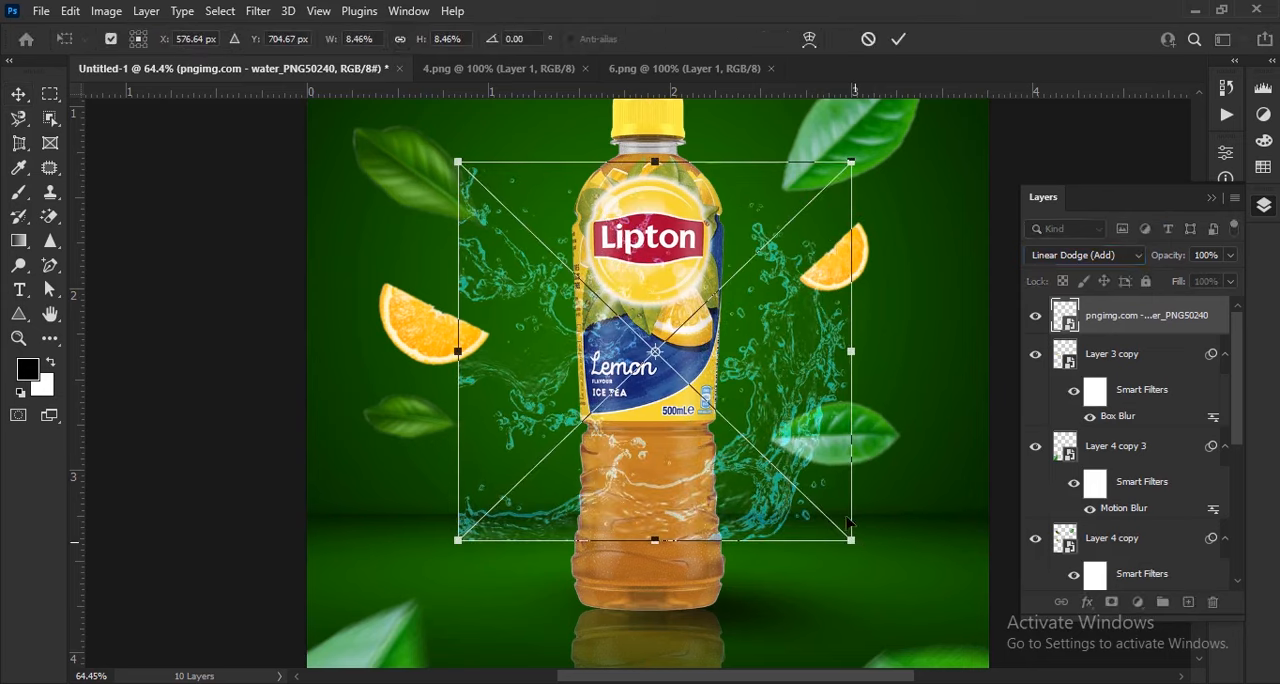
left_click(898, 42)
Move the water splash layer directly beneath the bottle layer and deselect it
scroll(893, 287, "down", 2)
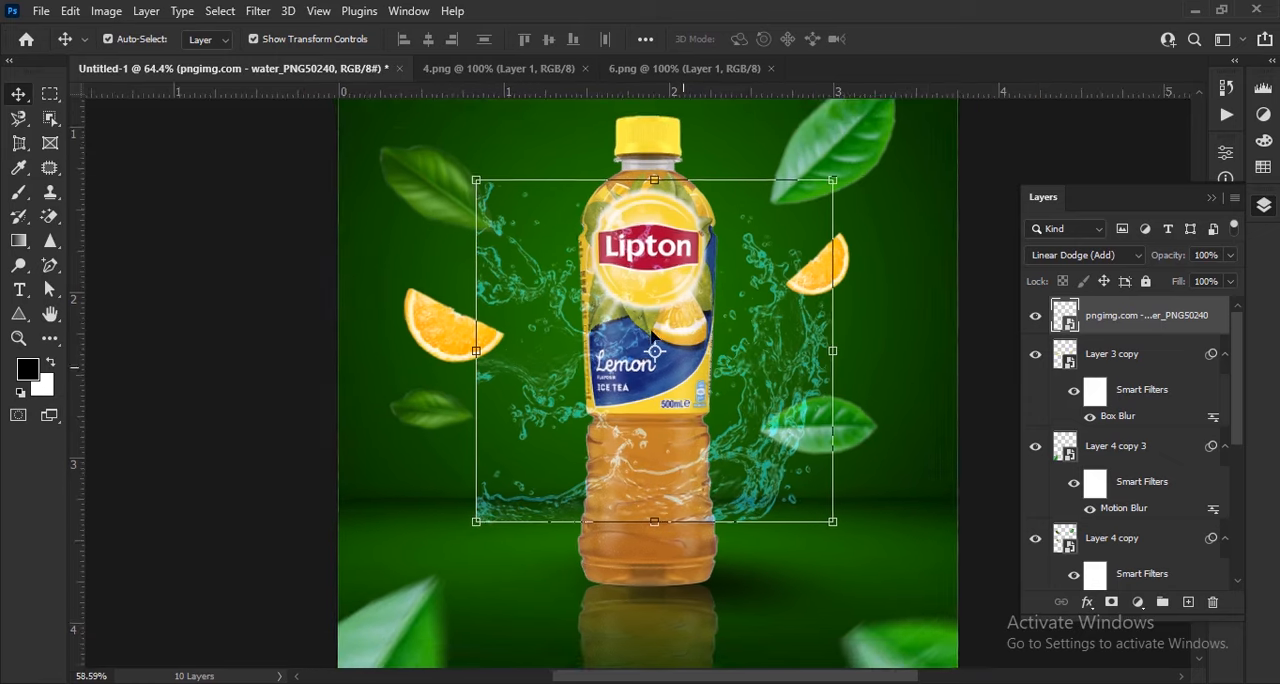
left_click_drag(1165, 361, 1137, 517)
left_click(970, 460)
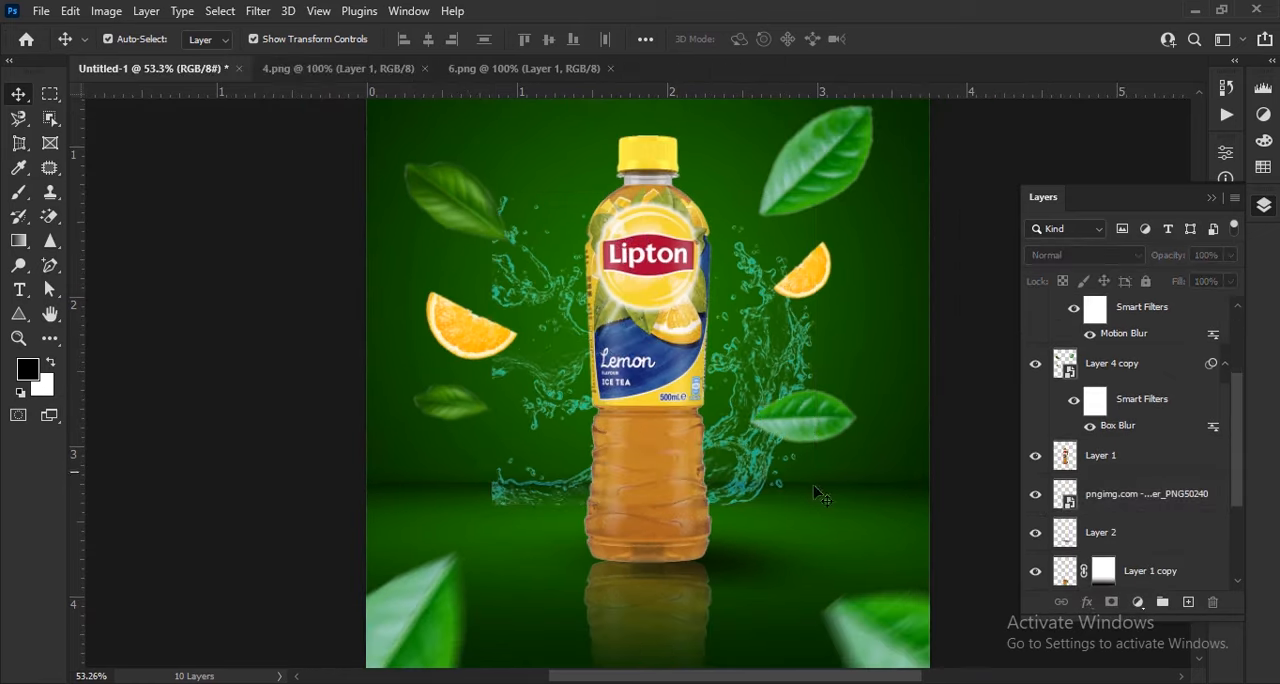
scroll(652, 342, "up", 4)
scroll(652, 342, "down", 4)
scroll(787, 339, "up", 1)
scroll(786, 338, "down", 1)
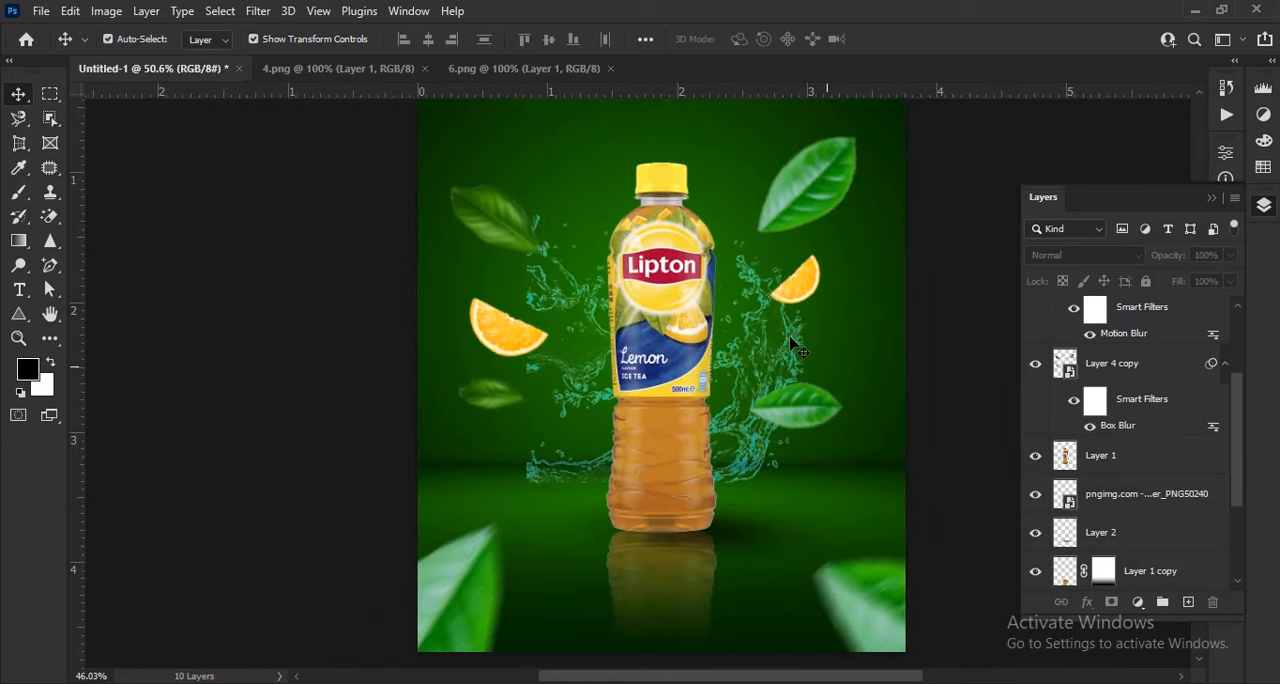
scroll(795, 345, "up", 1)
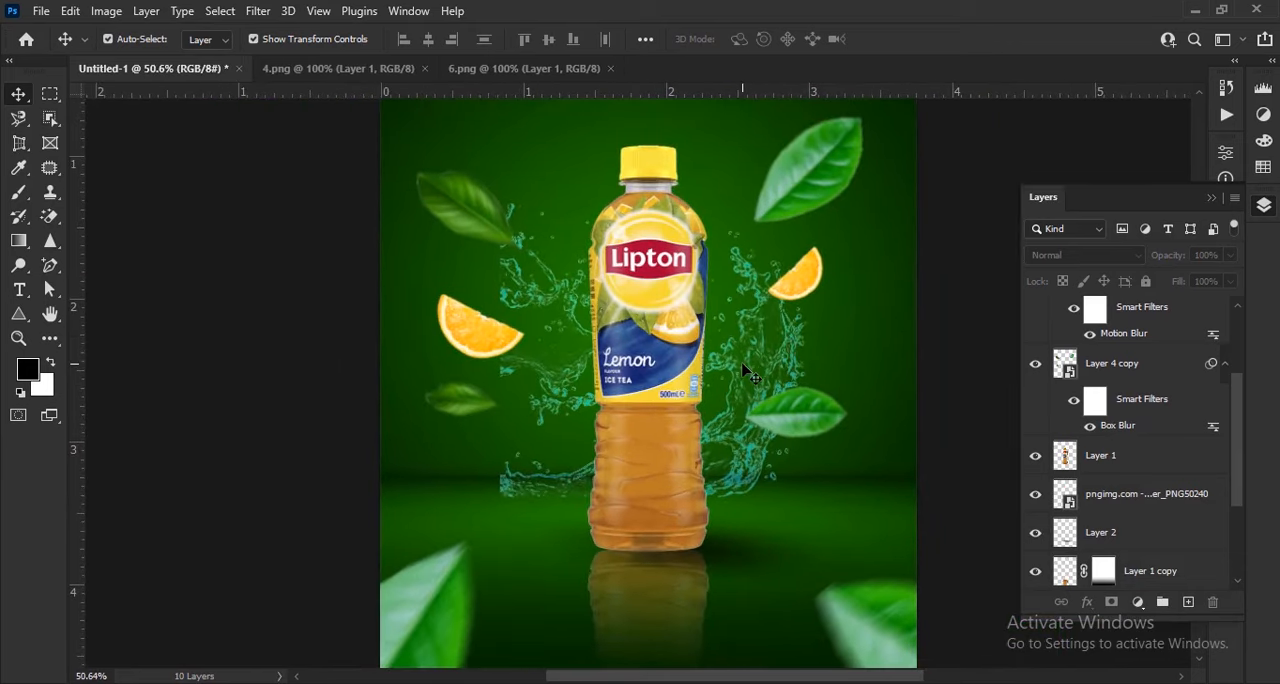
scroll(745, 372, "down", 1)
Bring the golden light-ray image into the poster's upper-left corner, enlarge it to about 179%, rotate it about 19° and apply the transform
left_click(346, 63)
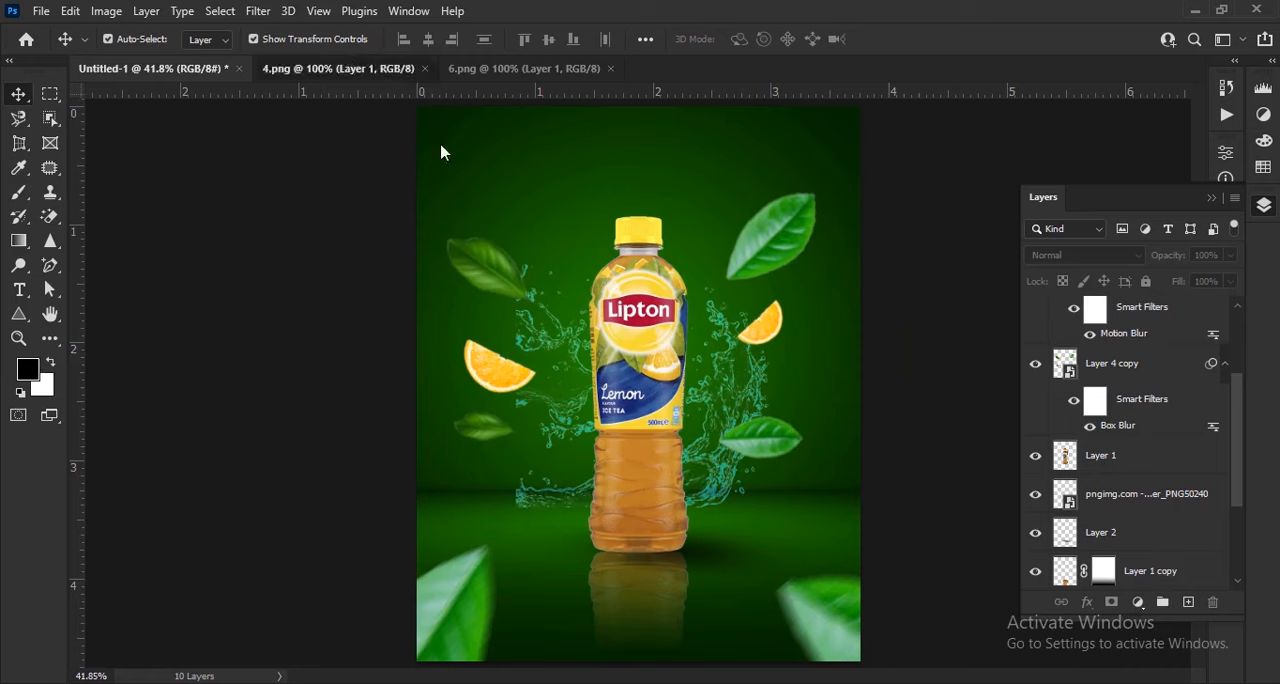
left_click_drag(740, 418, 503, 246)
left_click_drag(636, 307, 800, 524)
left_click_drag(538, 229, 550, 220)
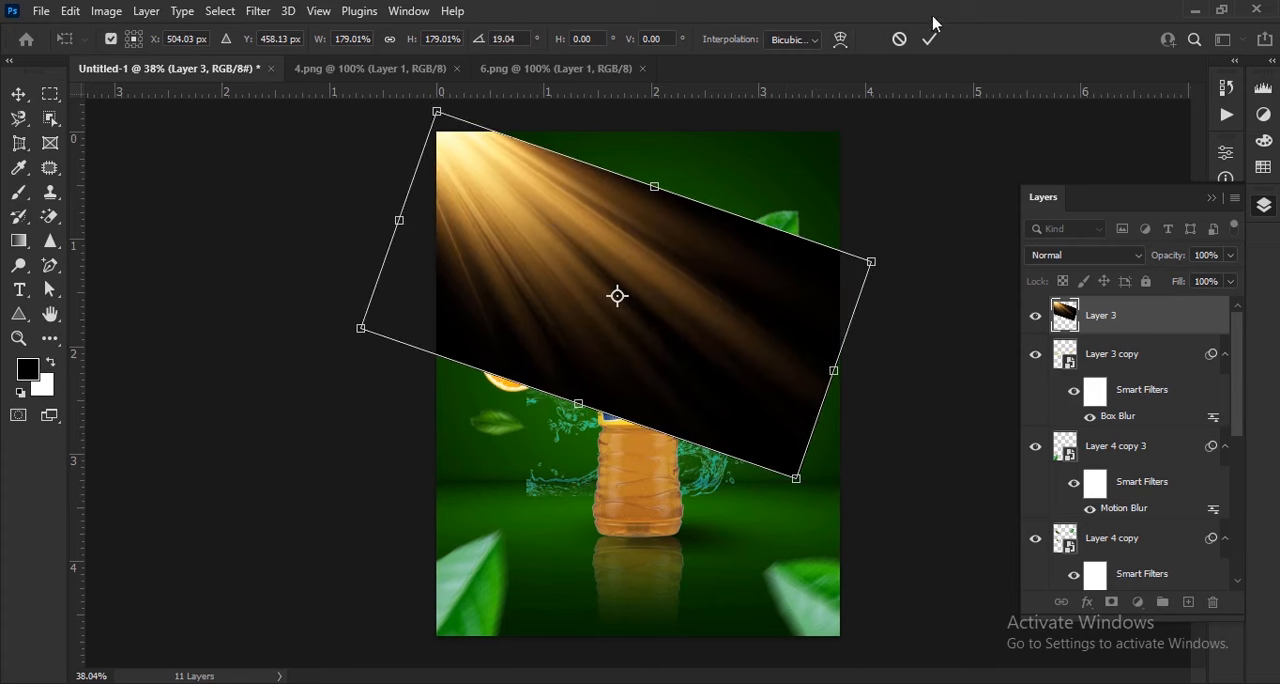
left_click(993, 292)
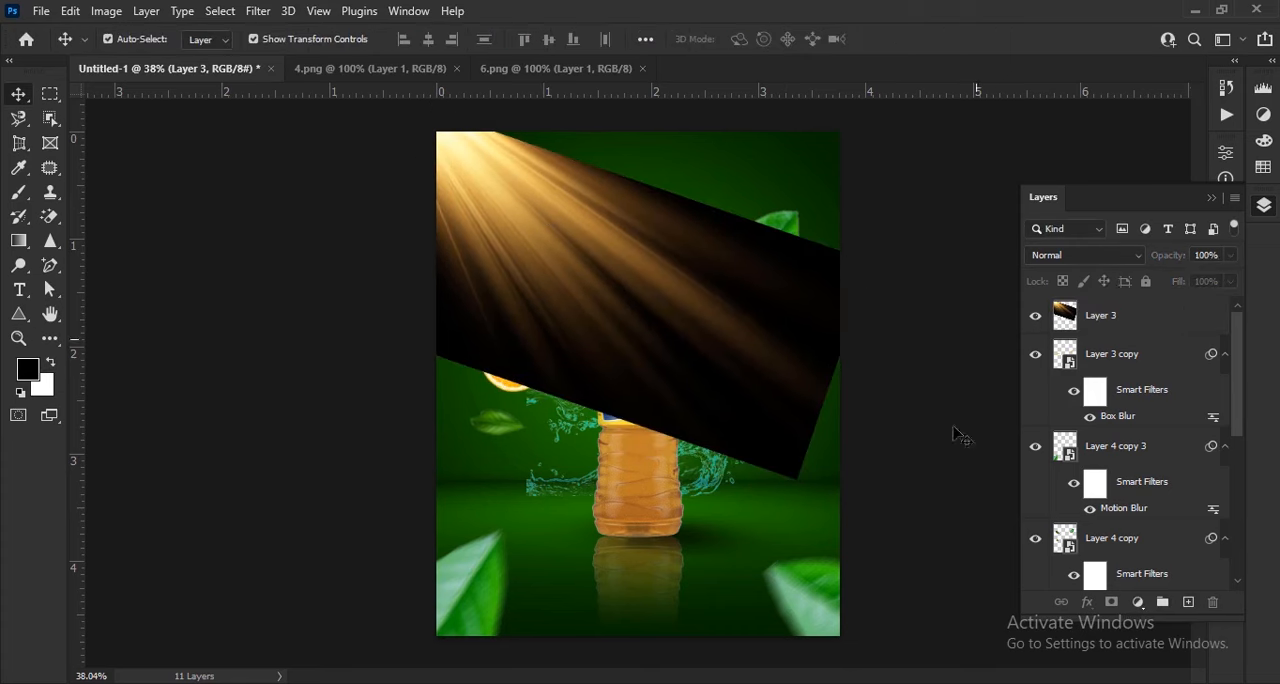
Set the light-ray layer's blend mode to Color Dodge
left_click(1145, 322)
left_click(1088, 257)
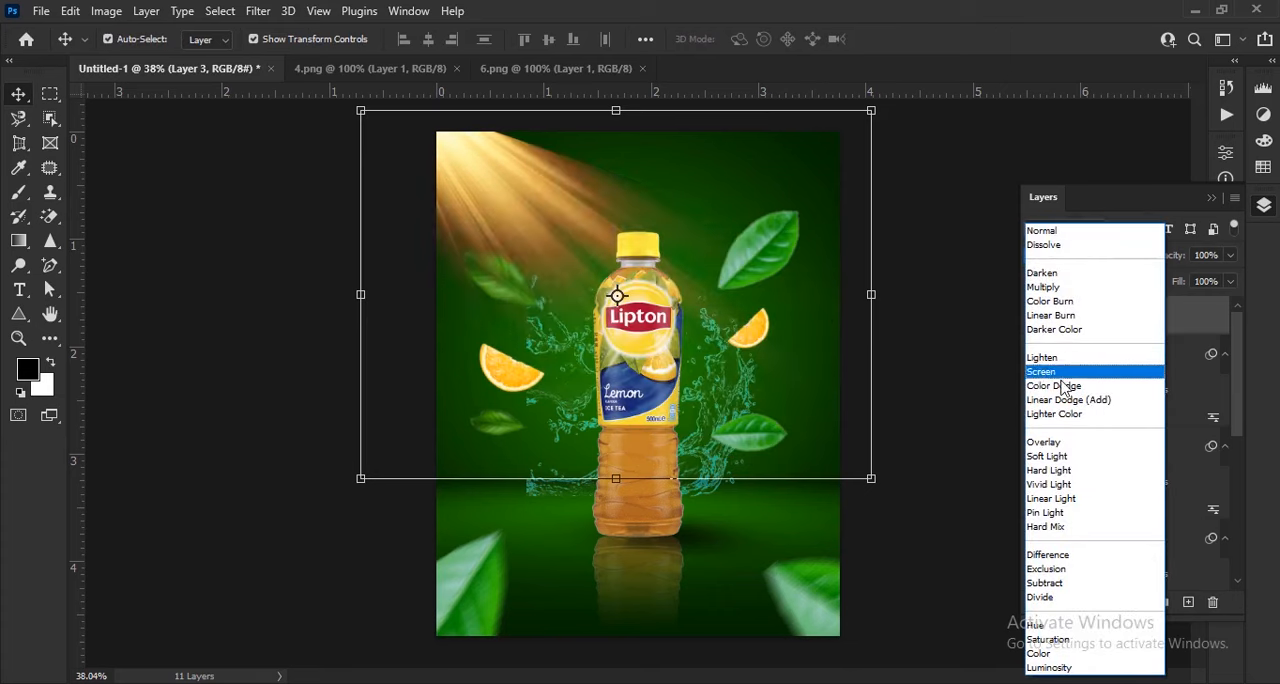
left_click(1063, 386)
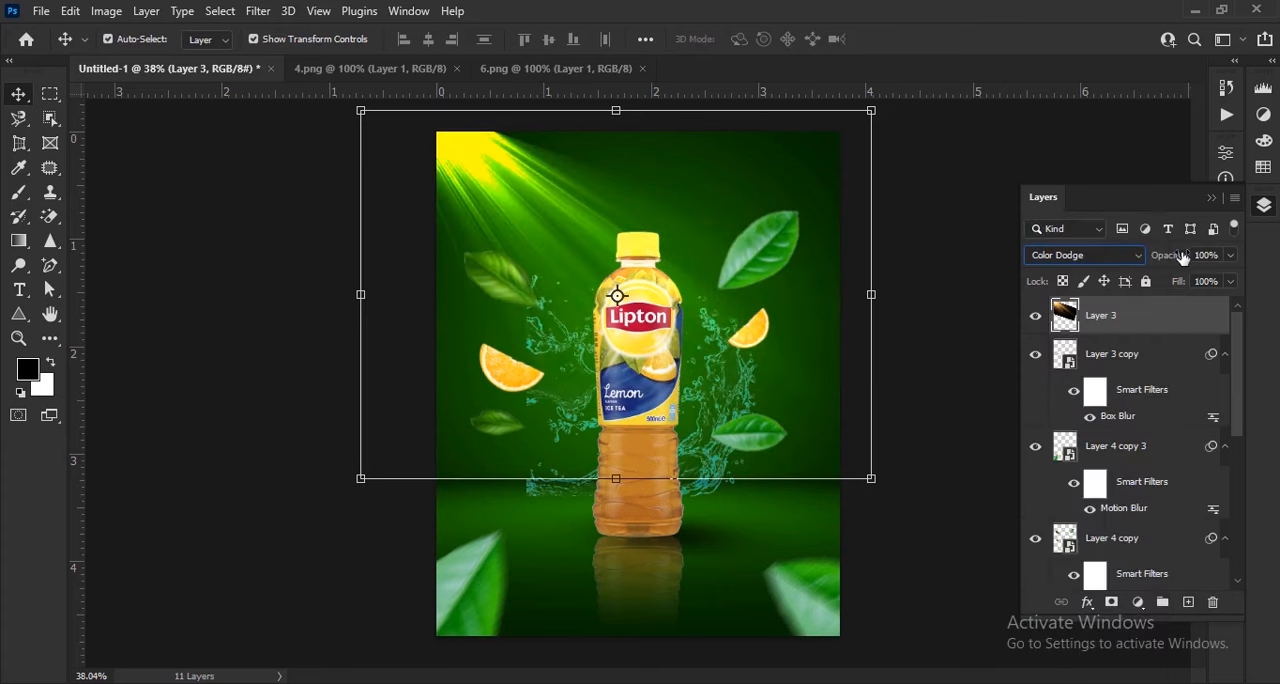
Lower the light-ray layer's opacity to 81% and shift the rays further toward the poster's upper-left corner
key("Down")
left_click_drag(1148, 280, 1166, 273)
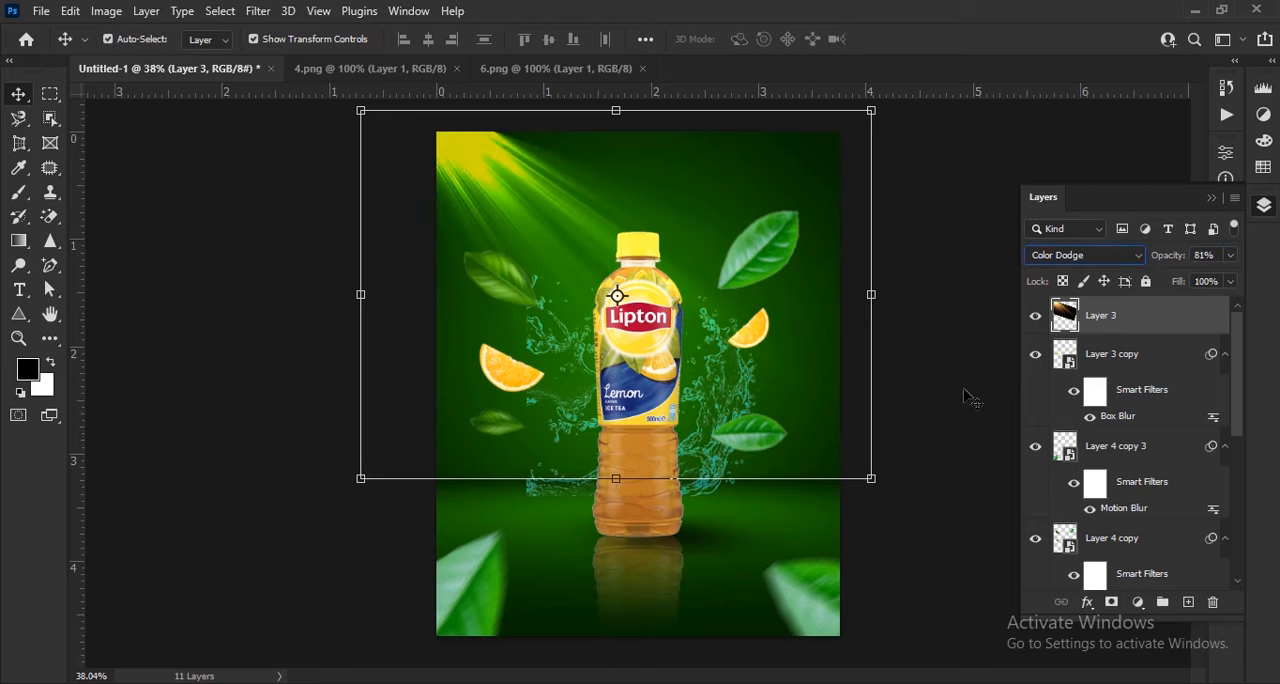
scroll(608, 424, "up", 3)
left_click_drag(593, 300, 554, 278)
scroll(517, 228, "down", 3)
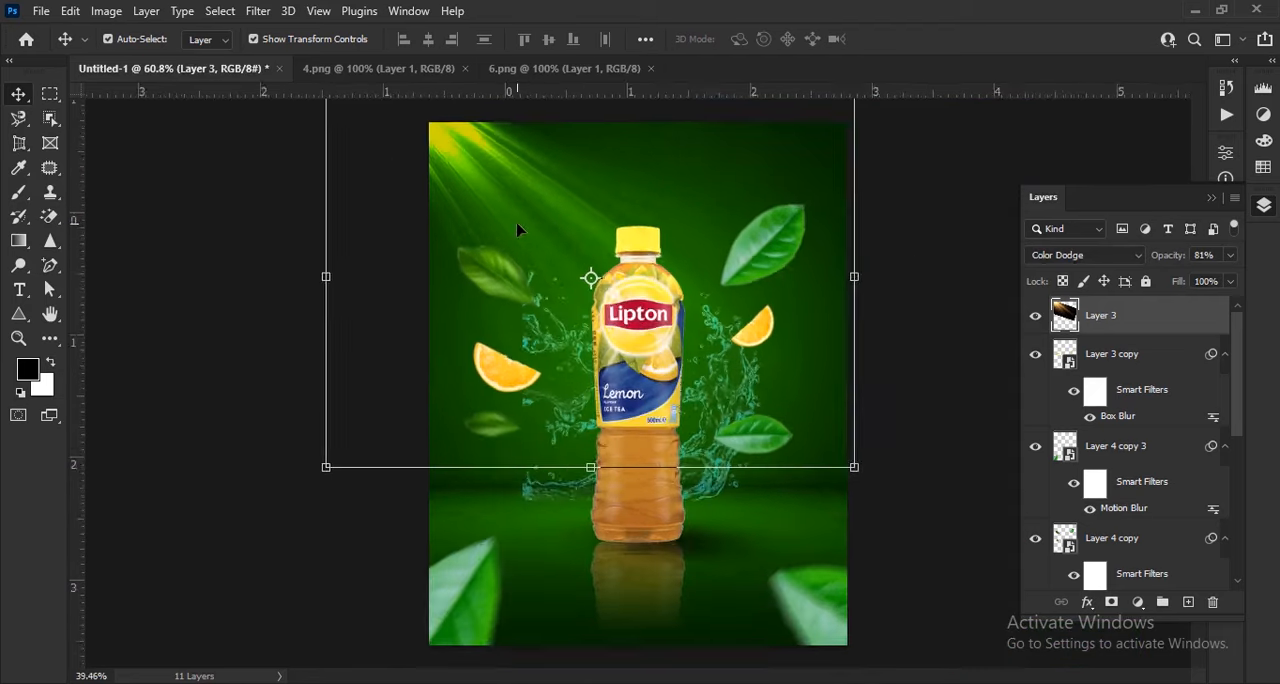
Enlarge the light rays to about 114%, rotate them about -0.87° and apply the transform
scroll(875, 457, "down", 2)
left_click_drag(890, 492, 931, 490)
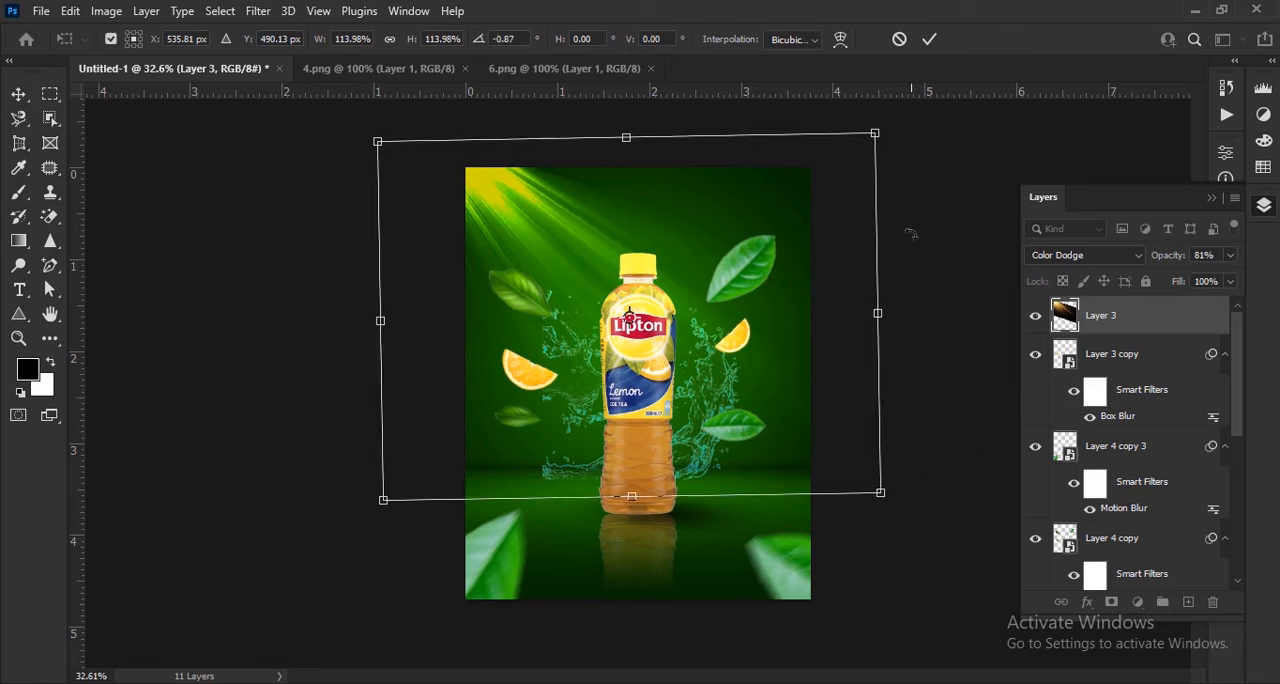
left_click(930, 41)
mouse_move(501, 196)
left_mouse_down()
mouse_move(480, 184)
mouse_move(494, 184)
left_mouse_up()
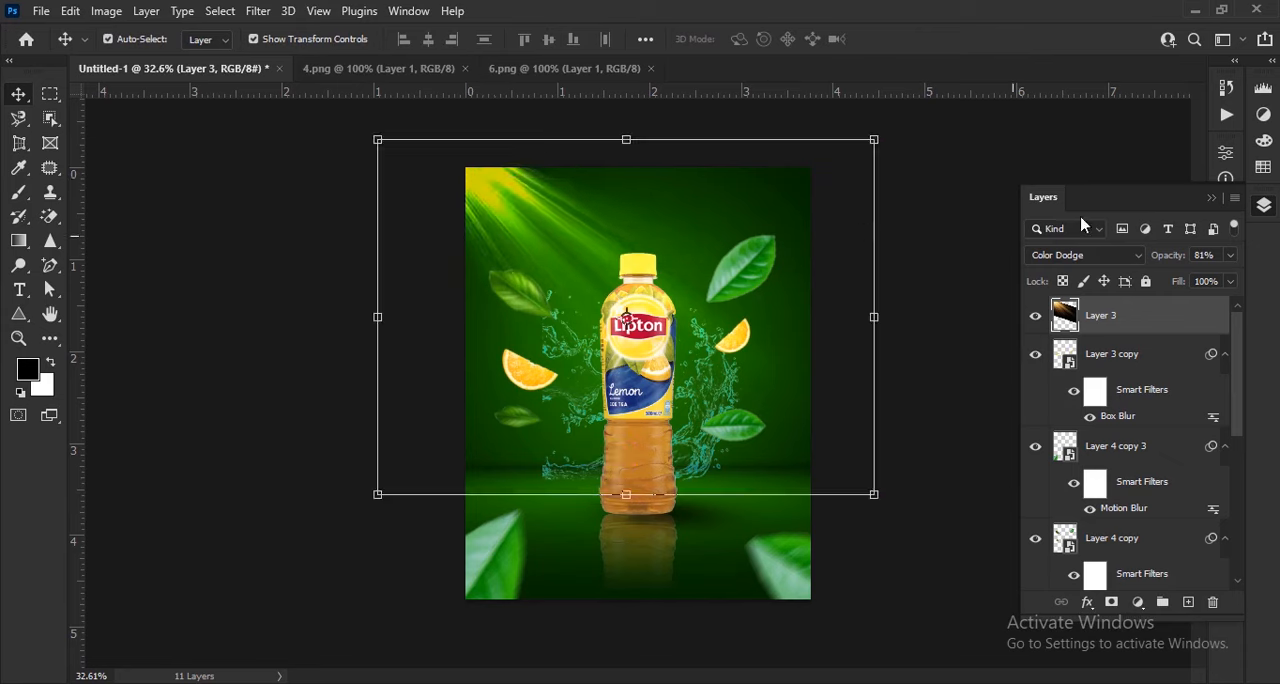
Set the light-ray layer's opacity to 75% and deselect it
left_click_drag(1171, 262, 1204, 271)
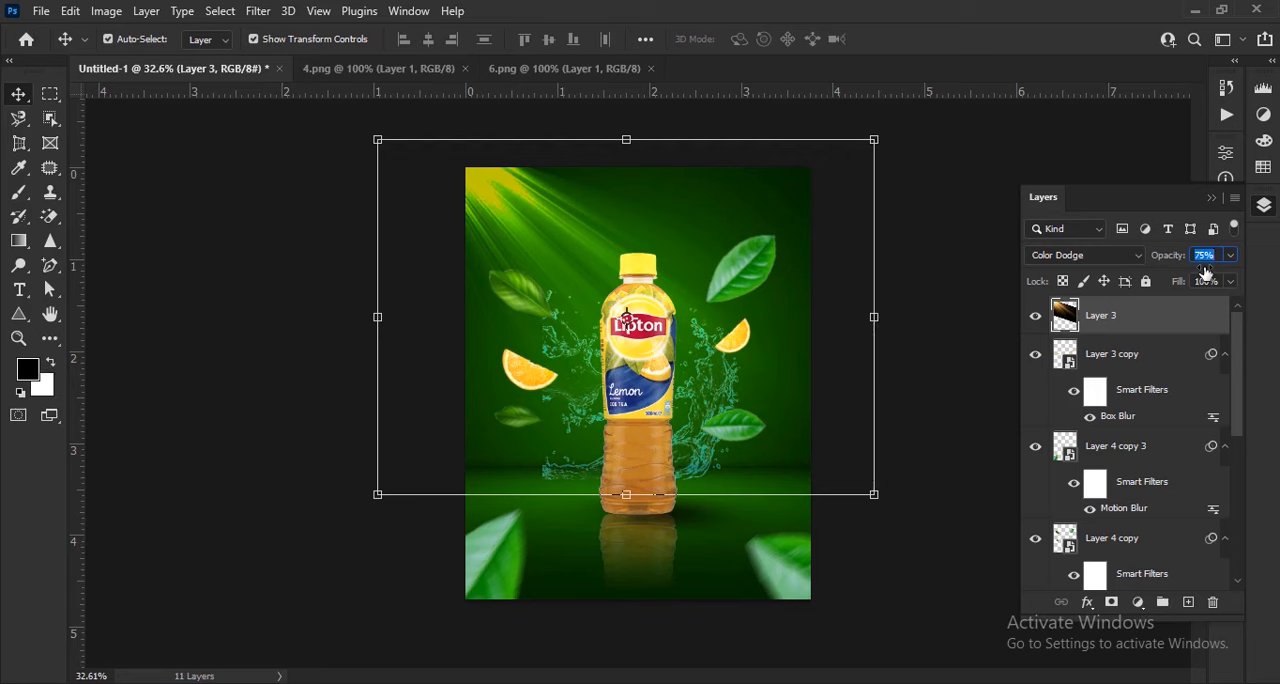
left_click(950, 343)
key("ctrl+0")
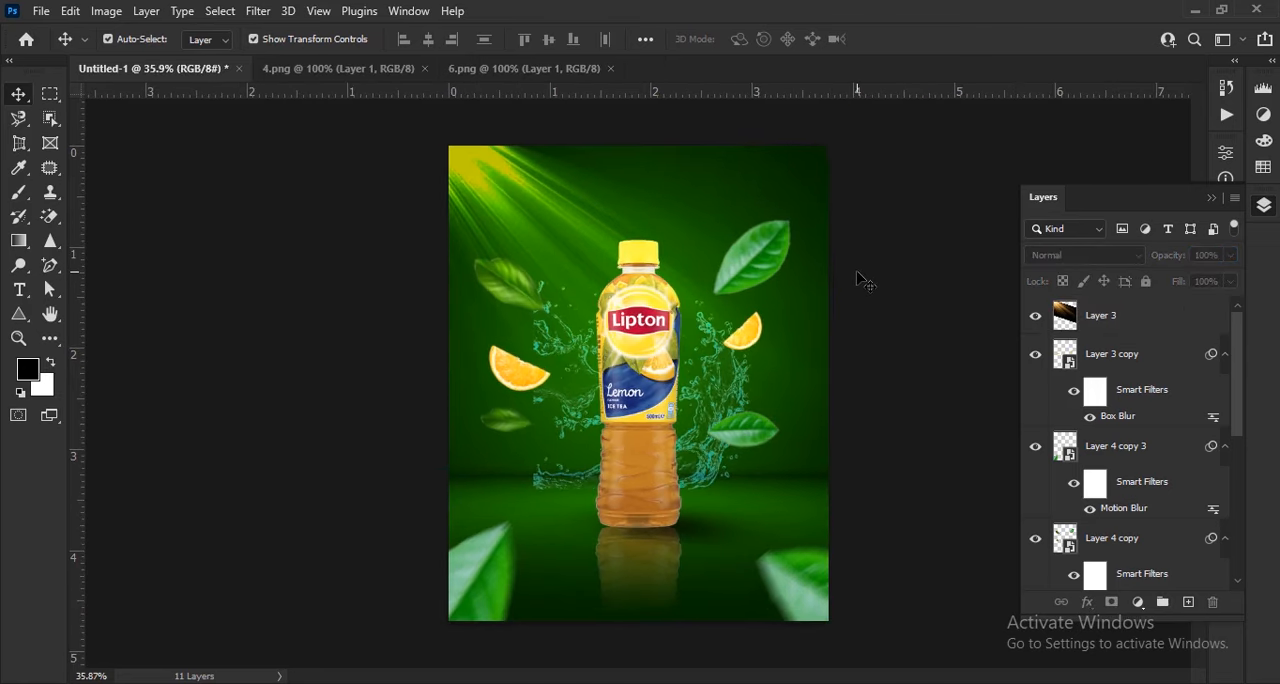
Add a new empty layer and move it directly beneath the bottle layer
scroll(820, 360, "down", 1)
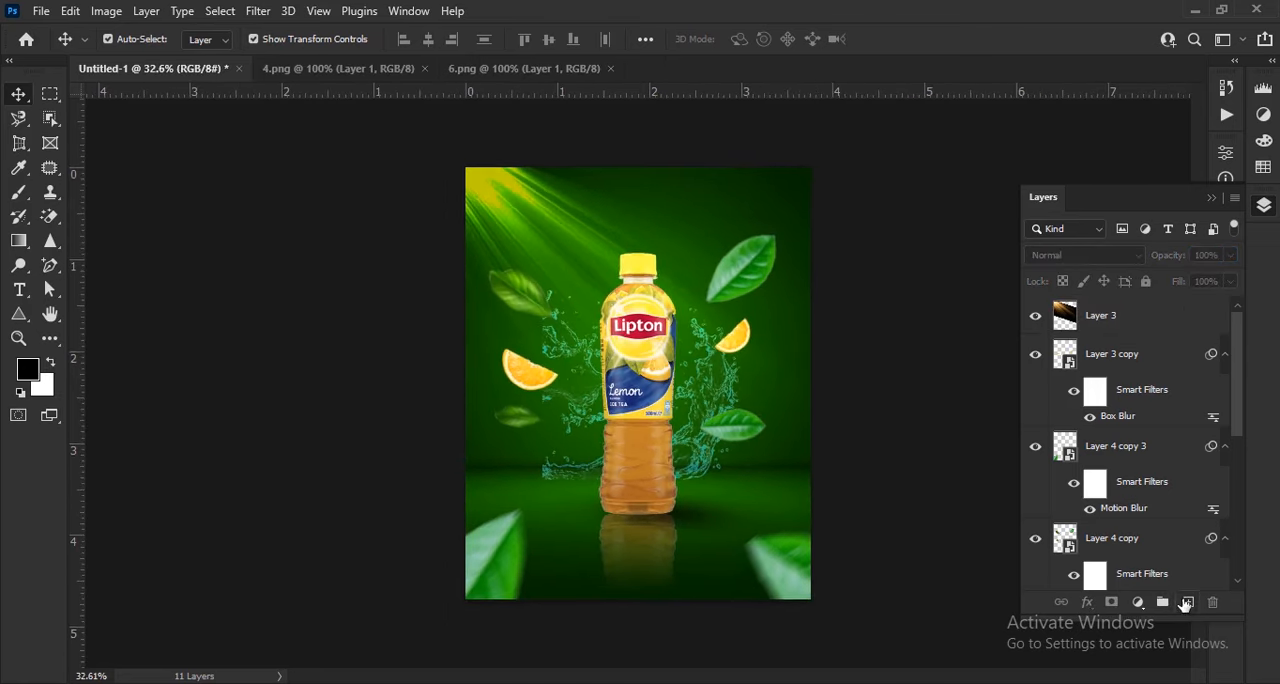
left_click(1187, 602)
left_click_drag(1142, 316, 1131, 556)
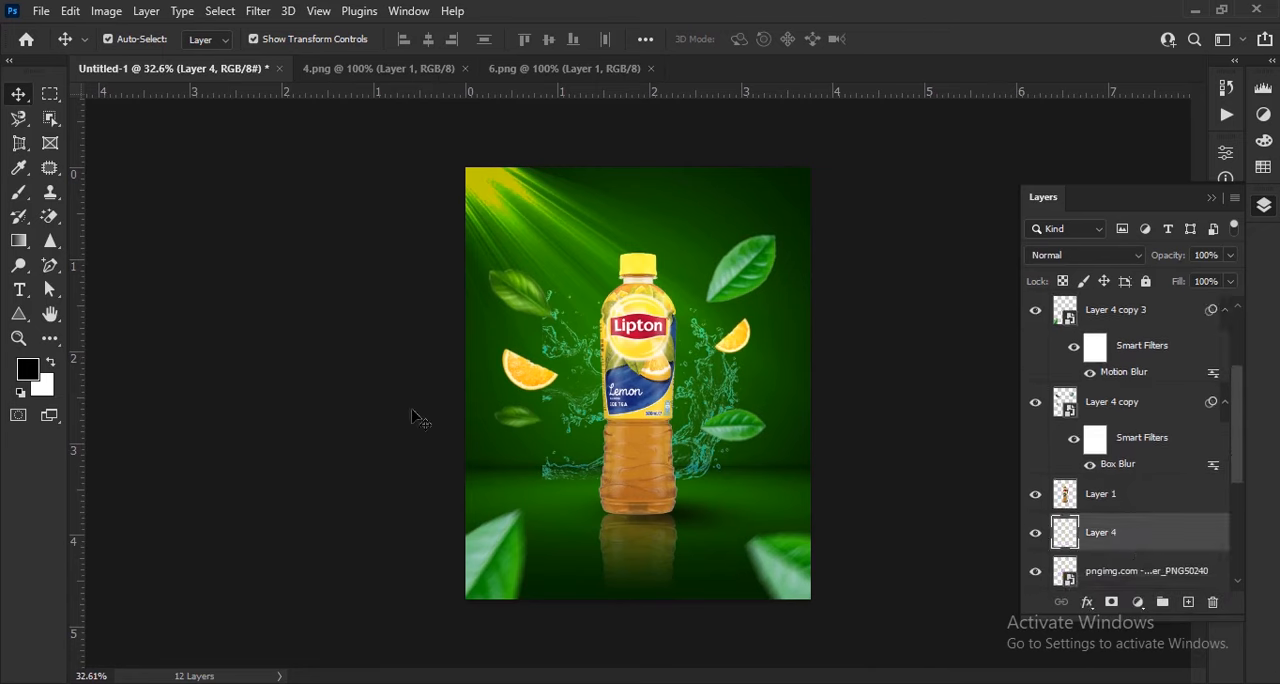
Load the "Free Water Bubbles Photoshop Brushes 3" file into the Brush tool's presets
left_click(19, 192)
left_click(136, 41)
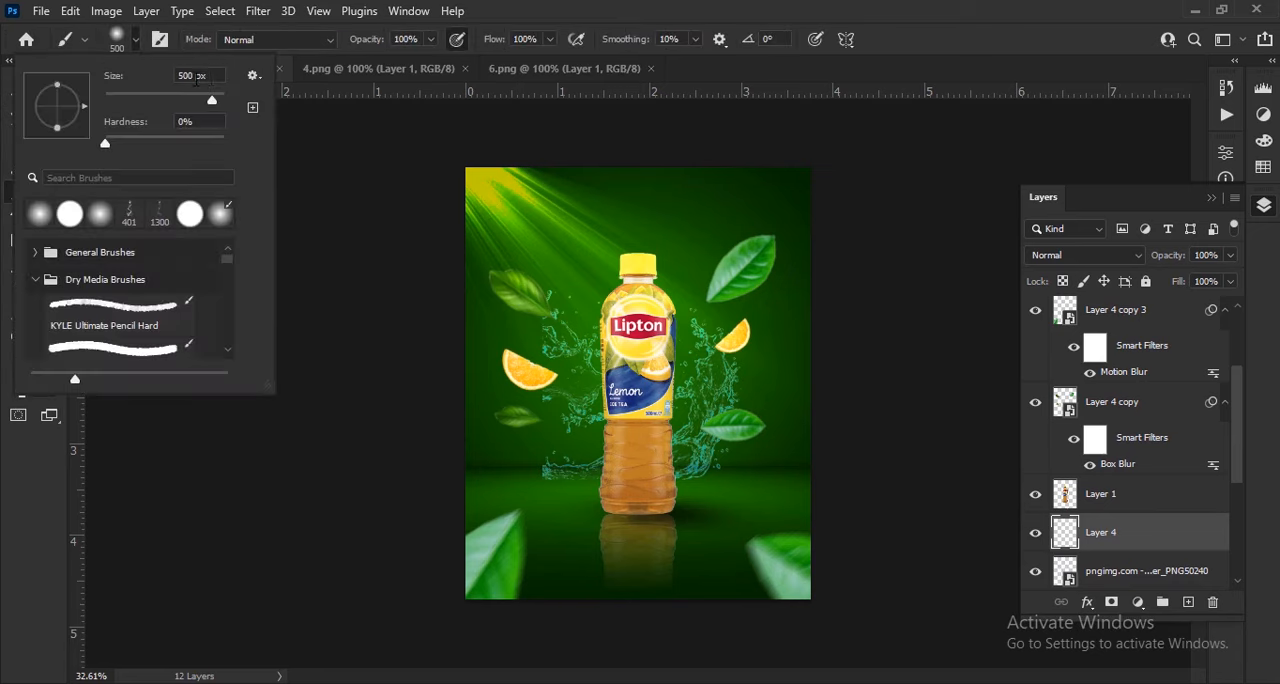
left_click(254, 76)
left_click(314, 346)
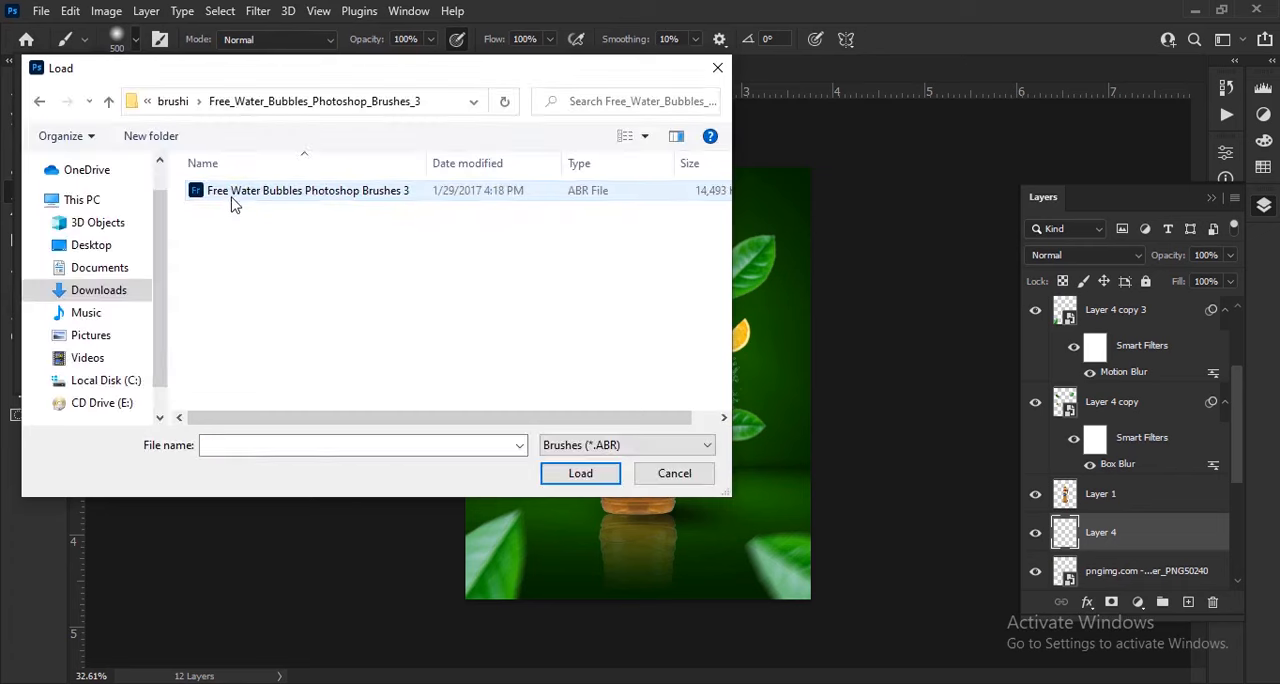
left_click(231, 196)
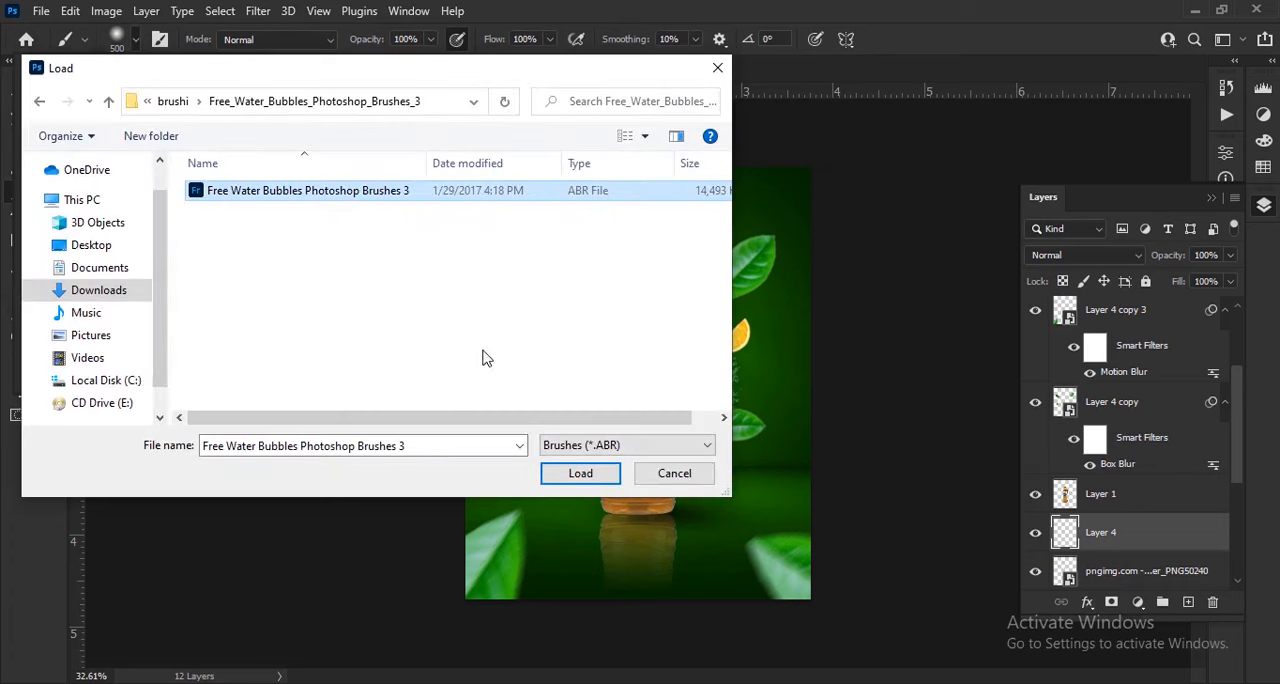
left_click(582, 472)
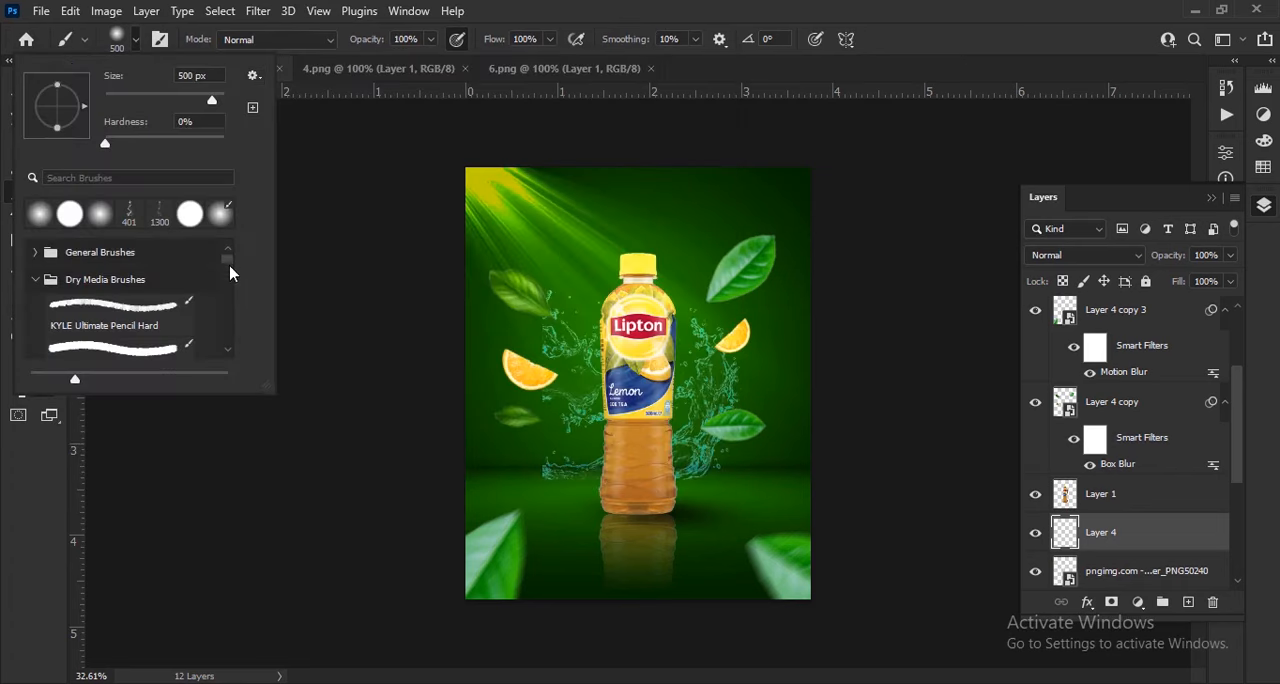
Choose brush 31 from the loaded water-bubbles brush set
left_click_drag(230, 267, 228, 346)
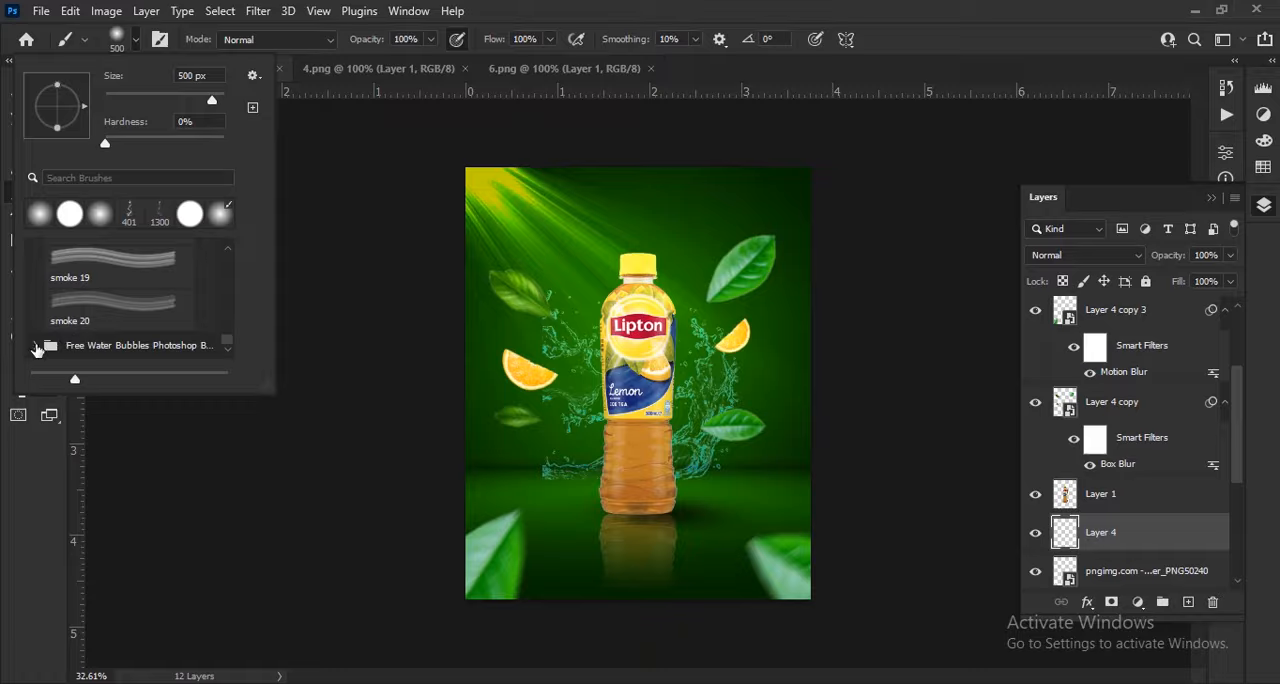
scroll(138, 297, "down", 3)
left_click(133, 289)
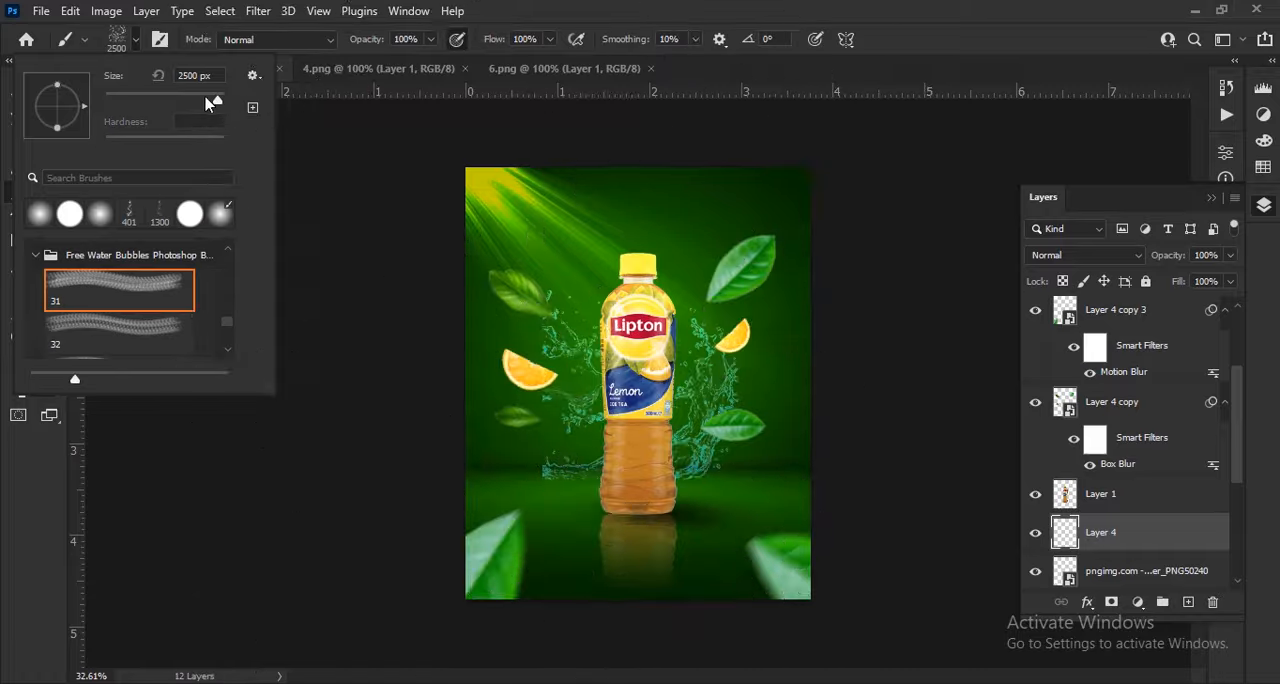
left_click(142, 38)
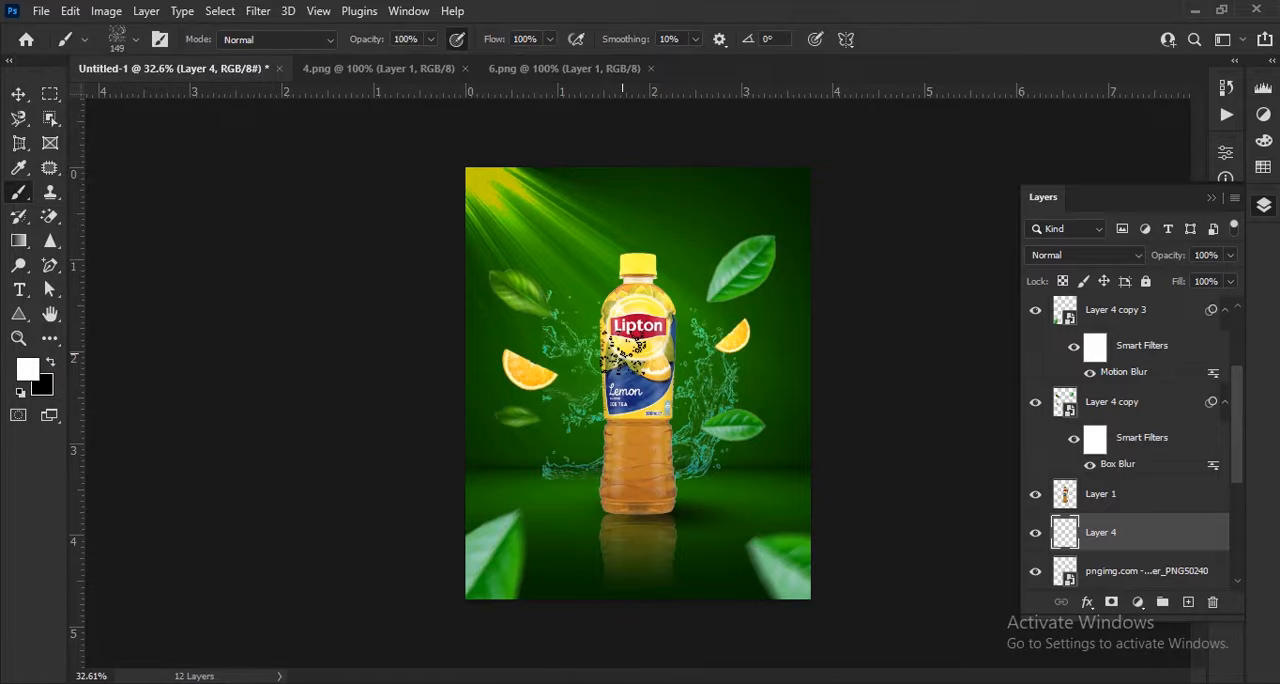
Stamp white bubbles around the bottle with the brush at 1000 px and lower the bubble layer's opacity to 18%
key("bracketright")
key("bracketright")
key("bracketright")
key("bracketright")
key("bracketright")
key("bracketright")
key("bracketright")
key("bracketright")
key("bracketright")
key("bracketright")
key("bracketright")
key("bracketright")
key("bracketright")
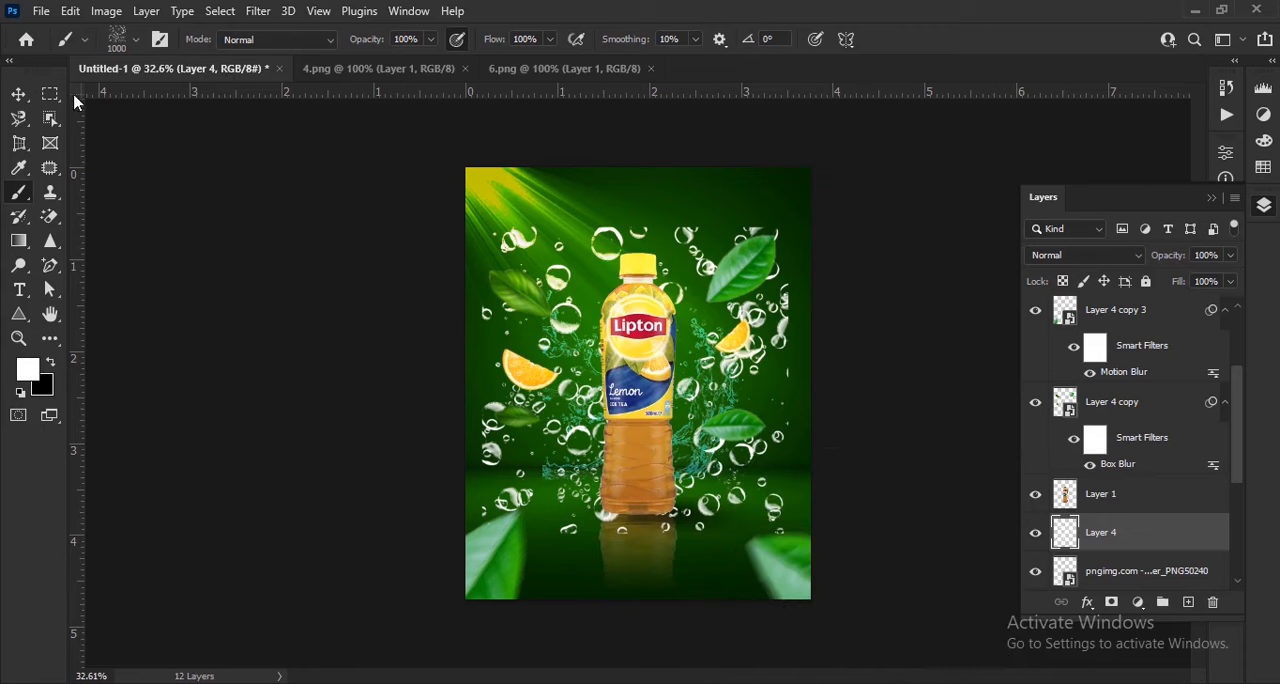
left_click(18, 96)
left_click_drag(1168, 257, 1103, 258)
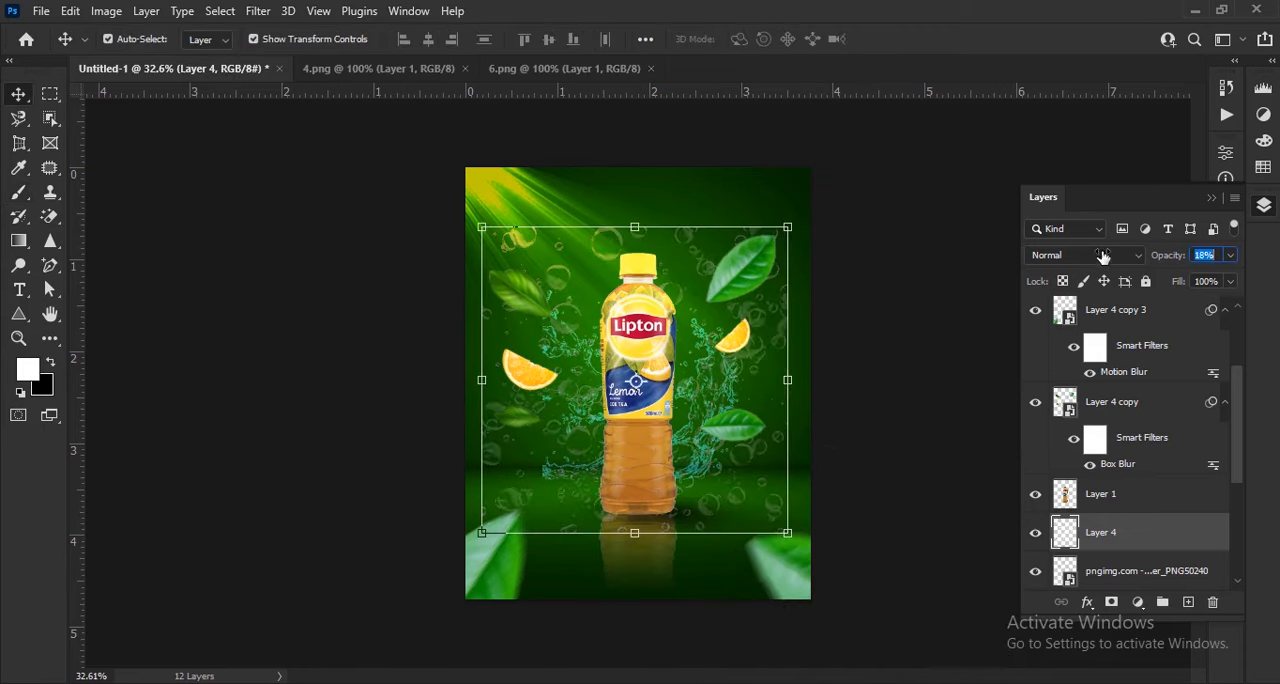
Set up the Eraser tool with a soft round brush at 41% opacity
right_click(49, 220)
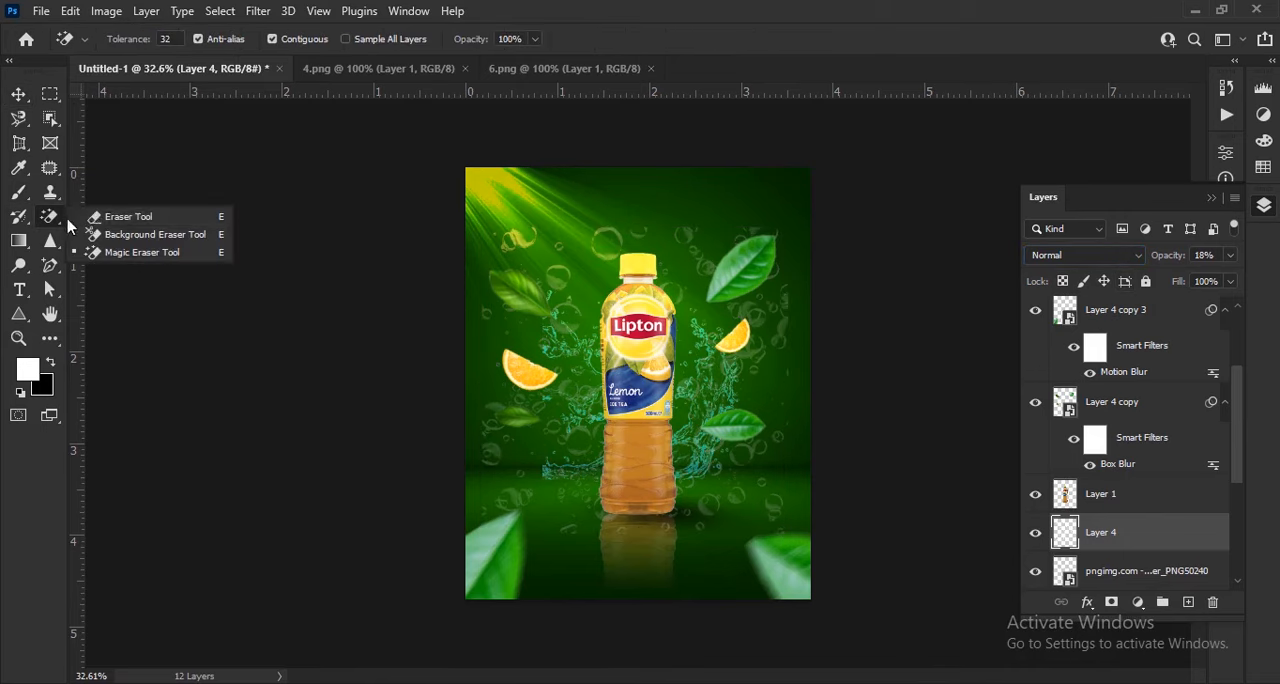
left_click(120, 212)
left_click(125, 40)
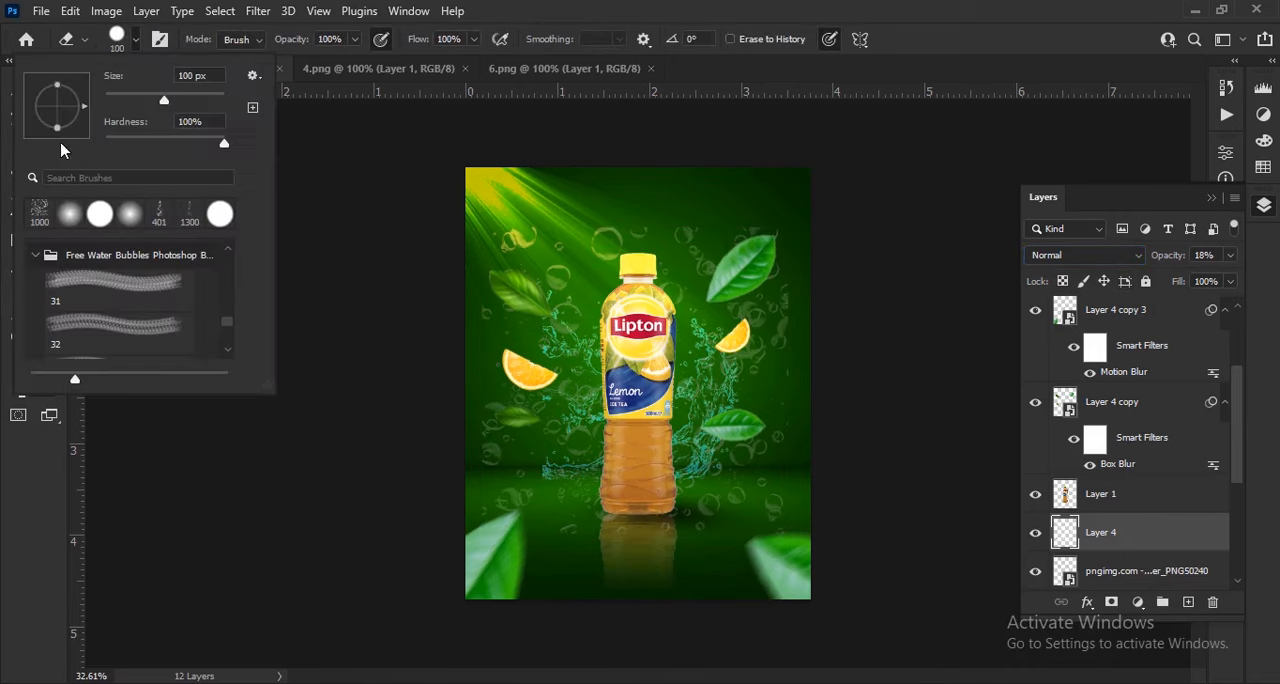
left_click(67, 213)
left_click(136, 40)
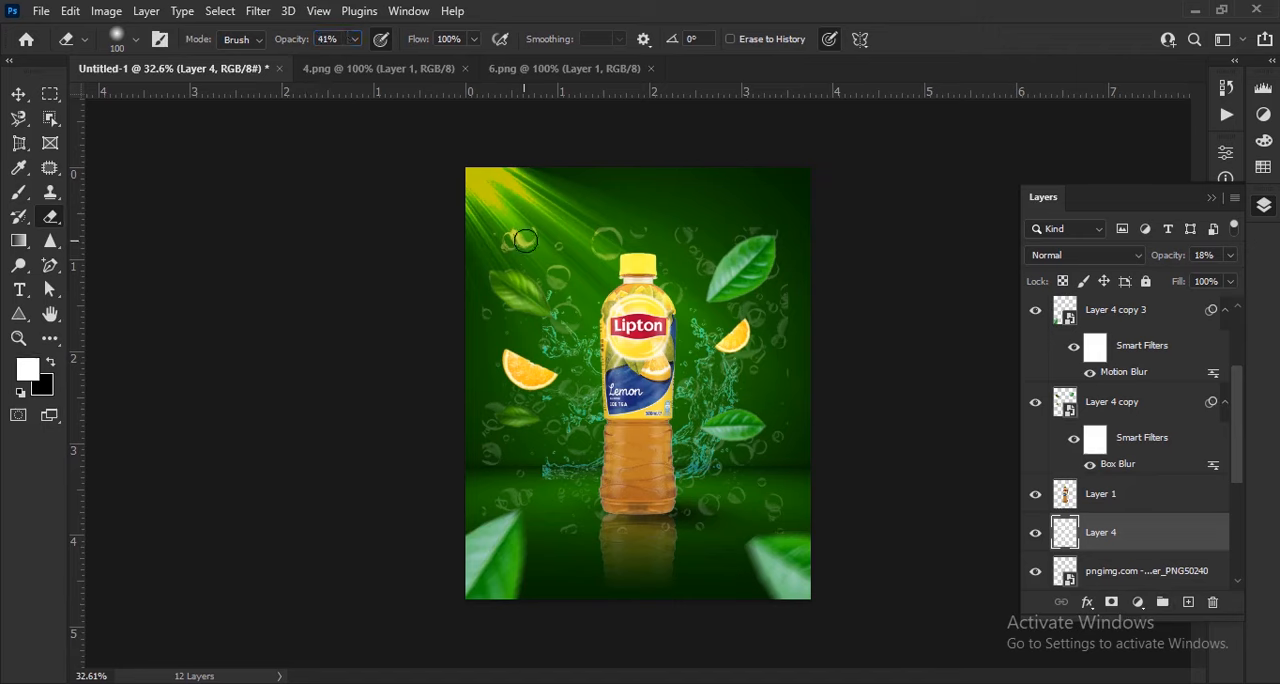
Fade the outer bubbles around the poster's edges with the eraser at 300 px and deselect the bubble layer
scroll(525, 240, "up", 2)
key("bracketright")
key("bracketright")
key("bracketright")
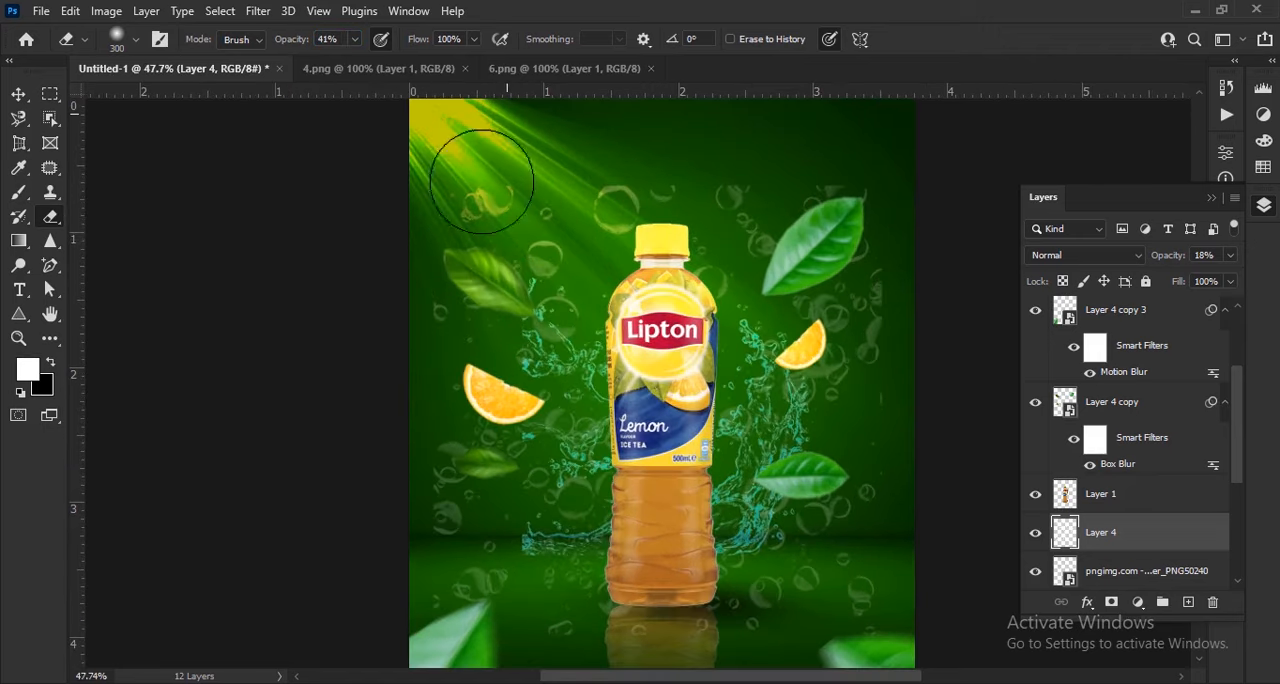
left_click_drag(385, 361, 466, 492)
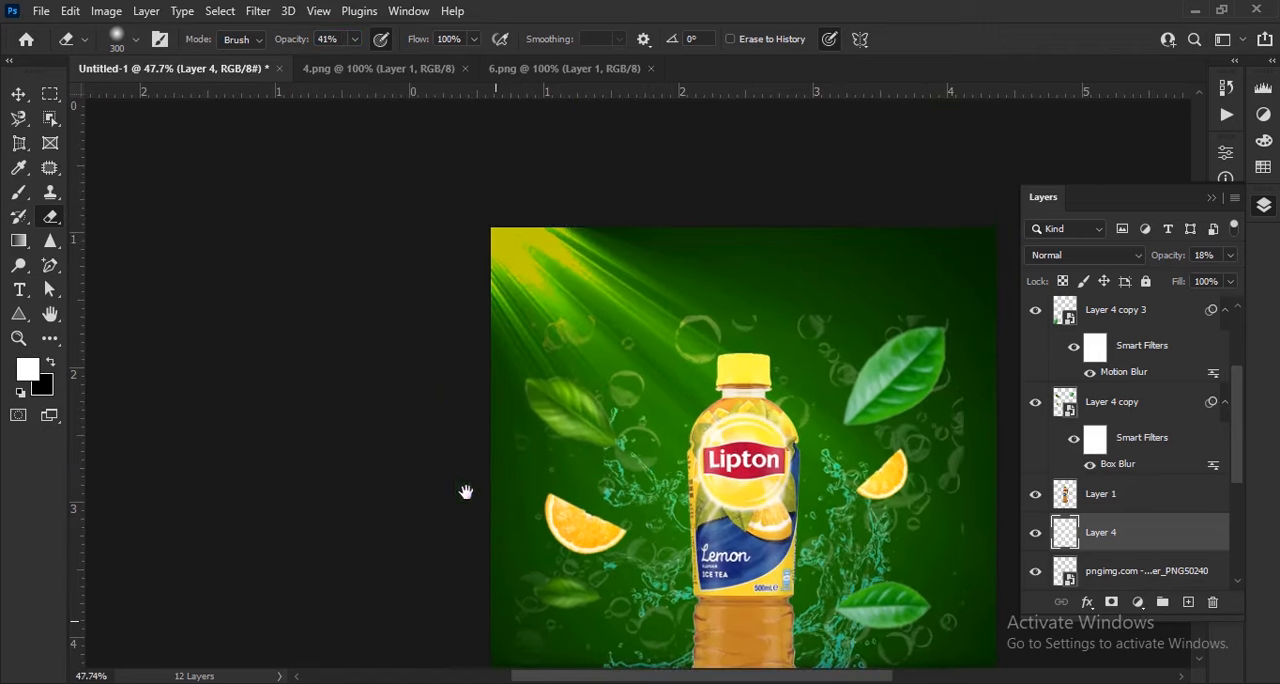
left_click_drag(697, 562, 535, 301)
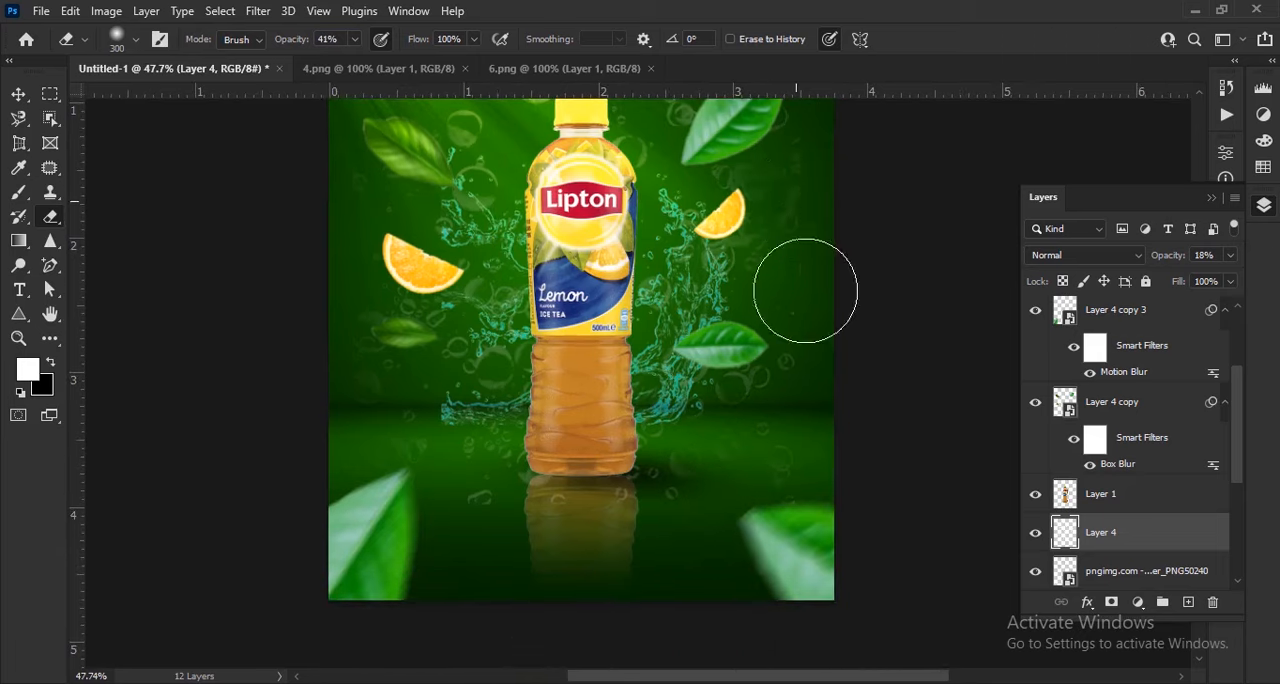
scroll(803, 430, "down", 2)
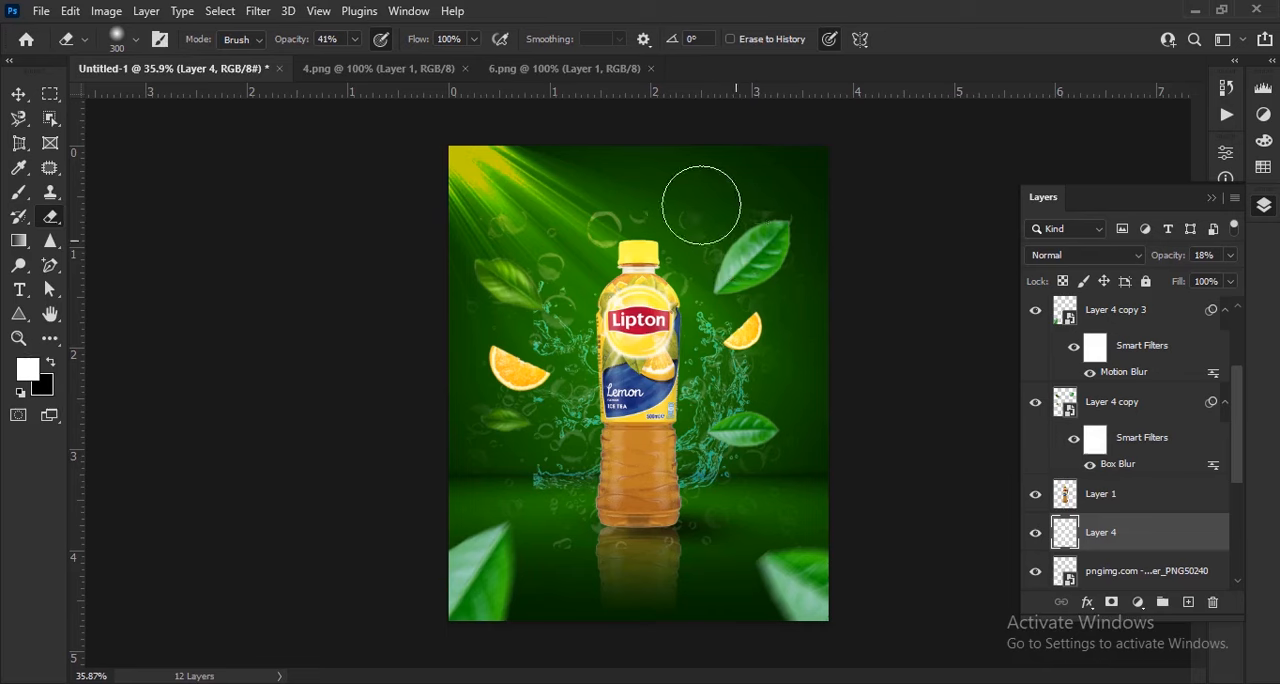
left_click(17, 95)
left_click(900, 445)
scroll(875, 483, "down", 1)
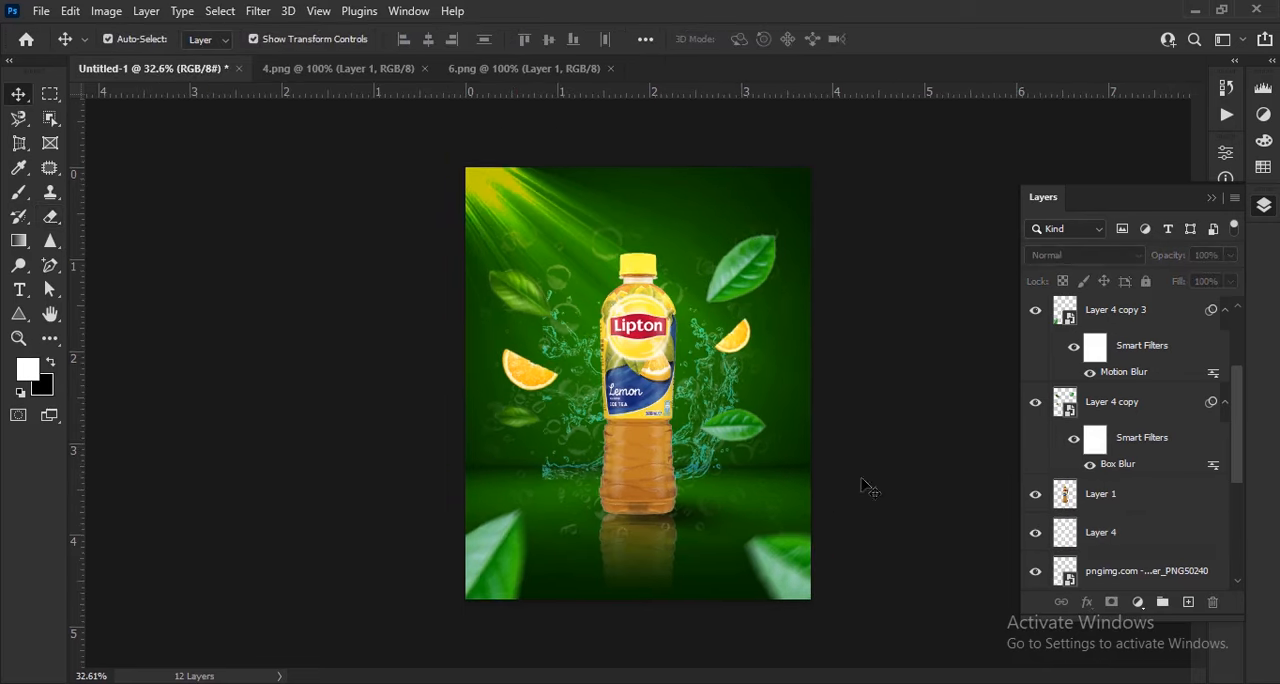
Add a new empty layer and move it directly above the Gradient Fill 1 copy layer
scroll(830, 533, "down", 1)
scroll(648, 224, "up", 1)
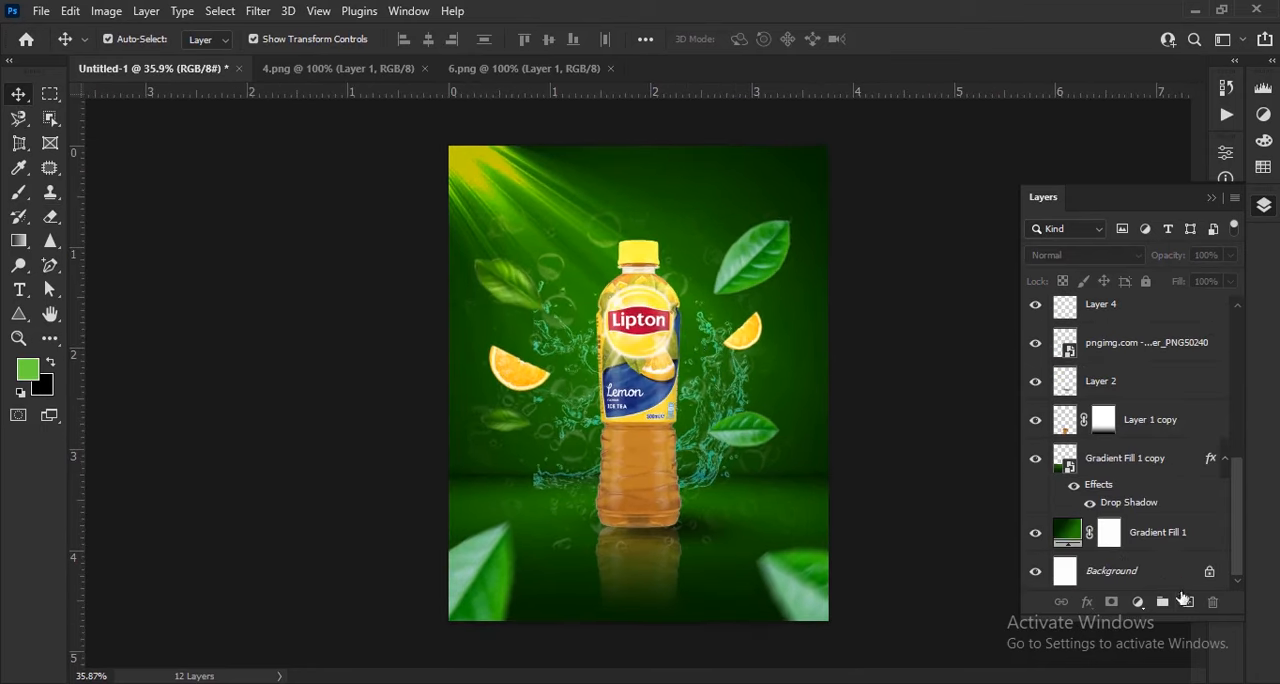
left_click(1185, 601)
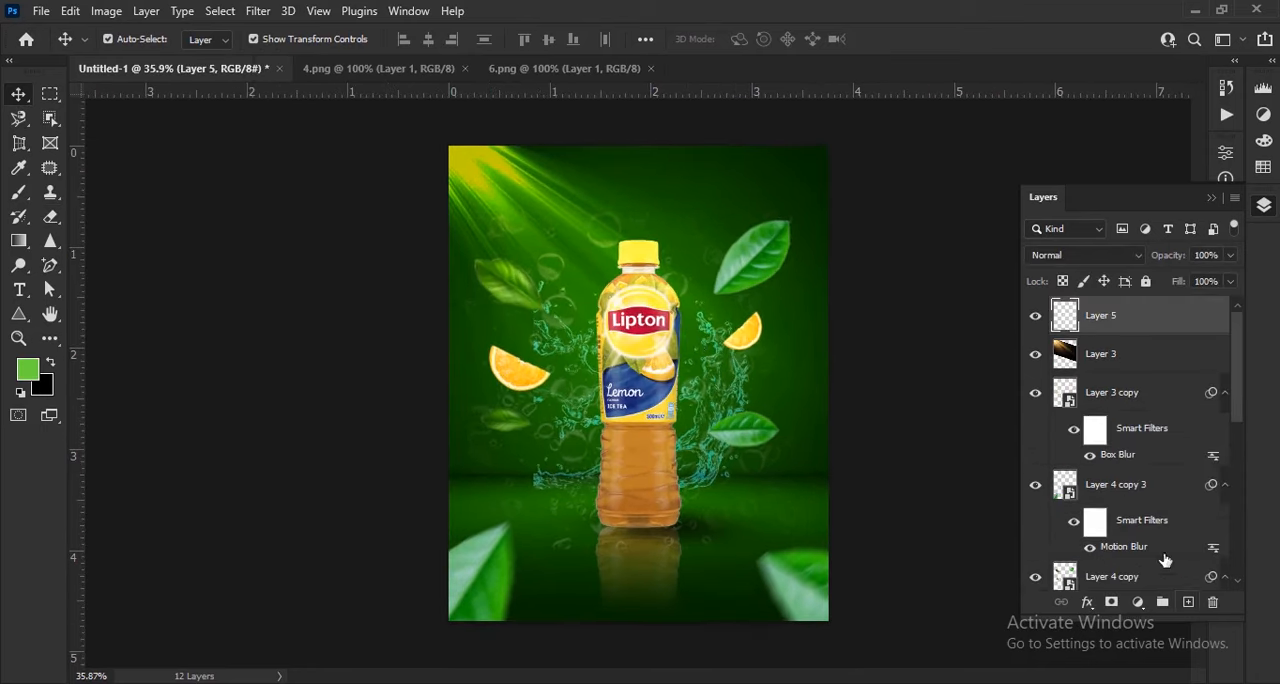
left_click_drag(1126, 318, 1130, 465)
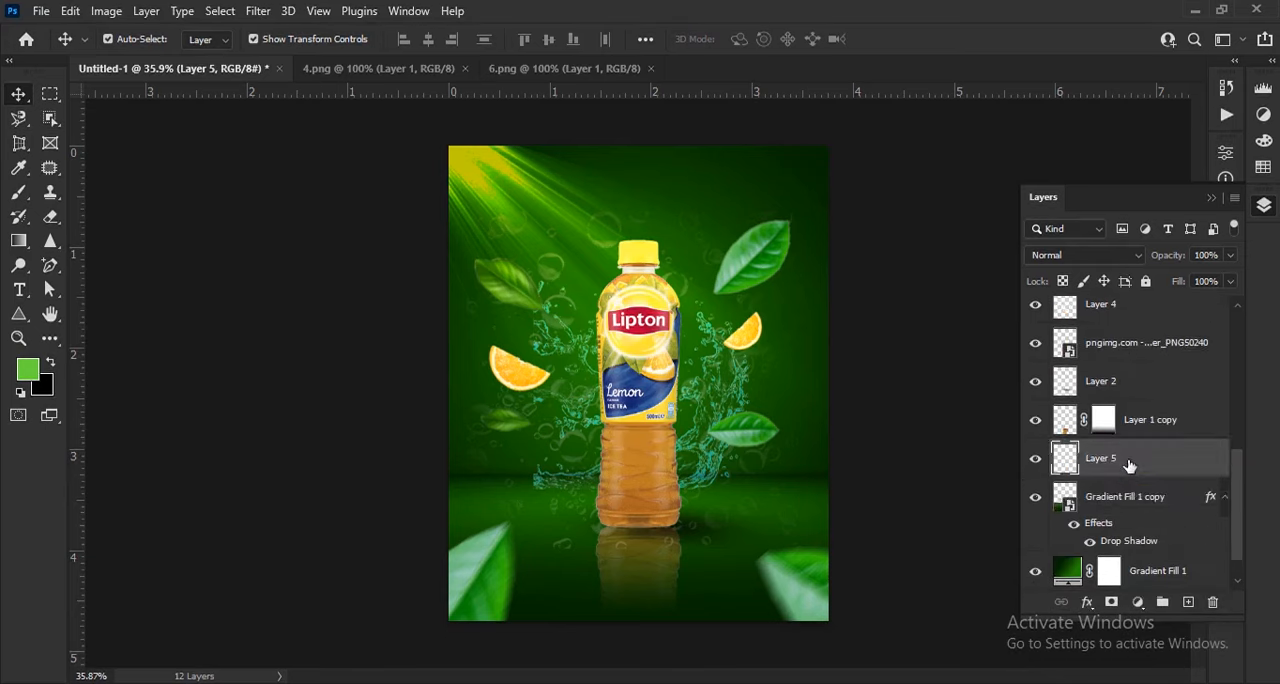
Set the foreground colour to the bright green 6fdb3f
left_click(28, 371)
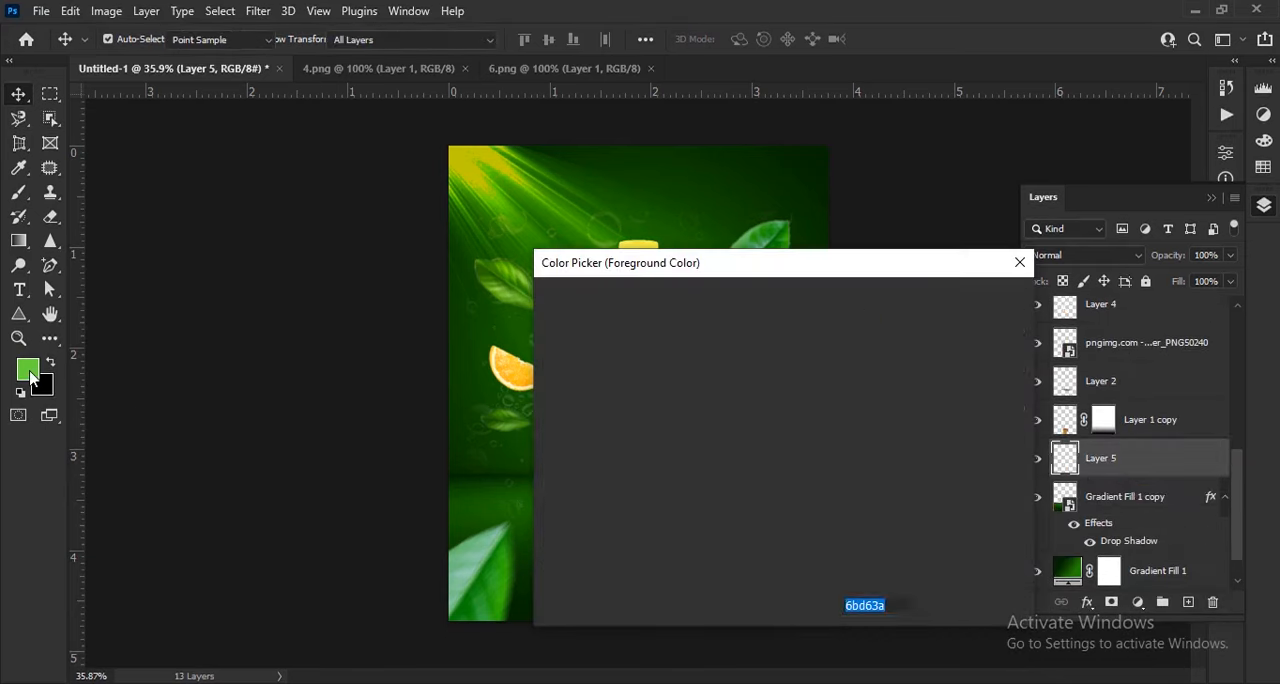
left_click_drag(710, 354, 715, 342)
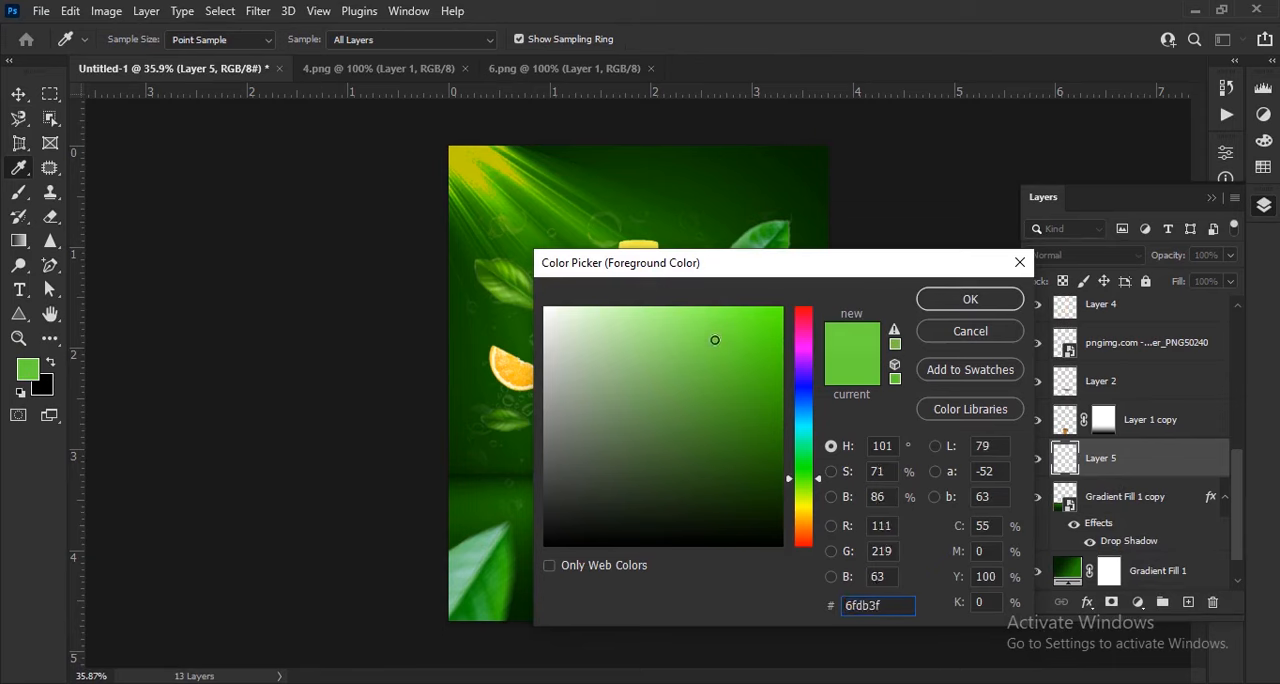
left_click(970, 299)
key("v")
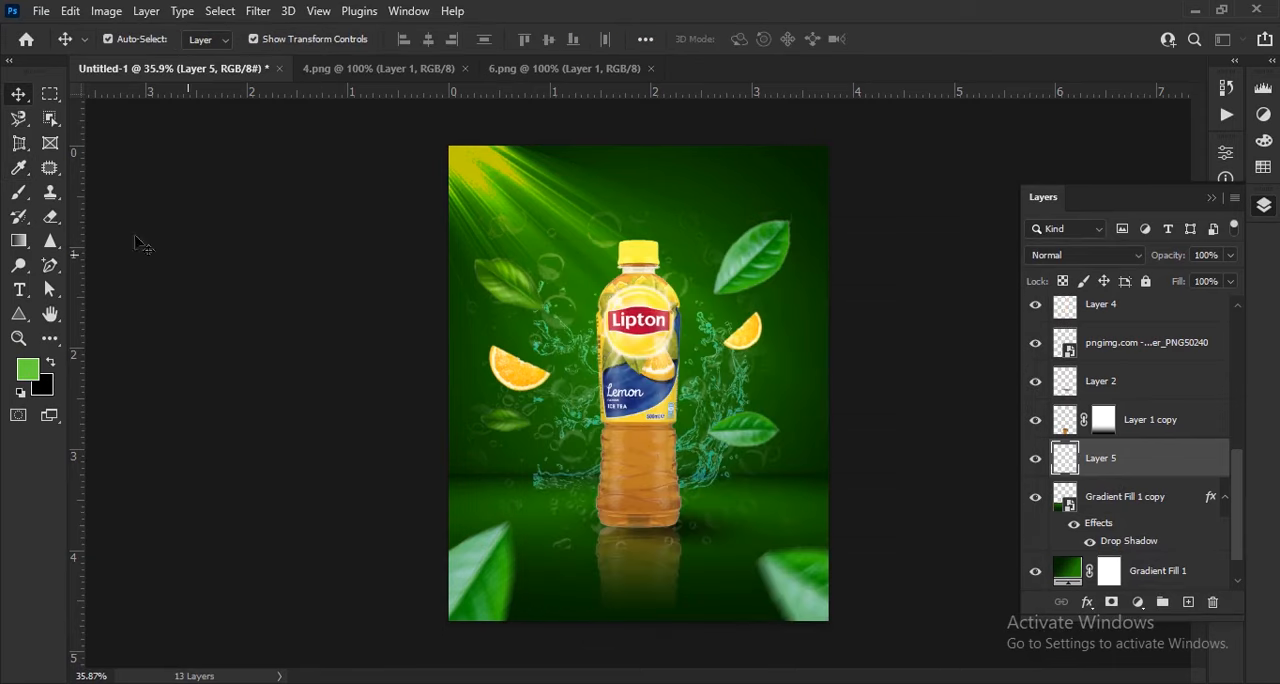
Paint a green glow over the background's upper-left area with a soft 1000 px brush at 76% opacity
left_click(19, 197)
left_click(136, 40)
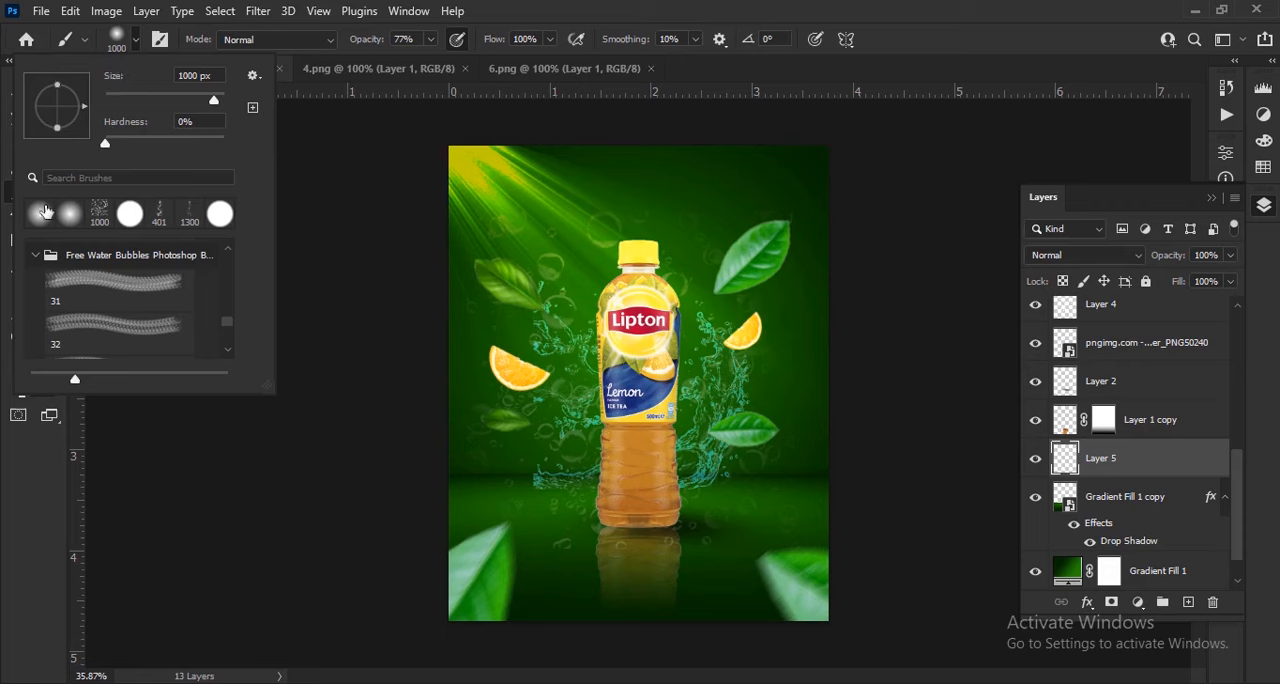
left_click(141, 41)
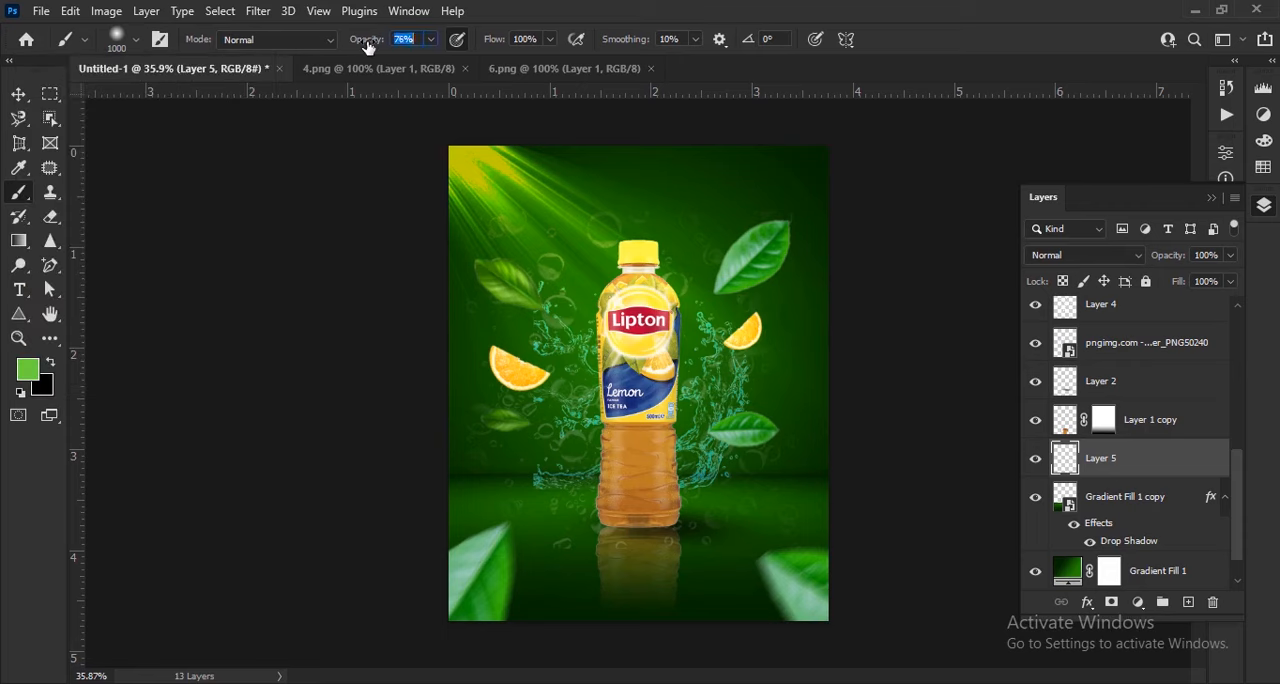
mouse_move(516, 238)
left_mouse_down()
mouse_move(495, 377)
mouse_move(543, 243)
mouse_move(600, 186)
mouse_move(600, 309)
mouse_move(645, 325)
mouse_move(503, 363)
mouse_move(514, 394)
mouse_move(566, 405)
mouse_move(543, 349)
left_mouse_up()
Set the green glow layer's blend mode to Overlay
left_click(1112, 258)
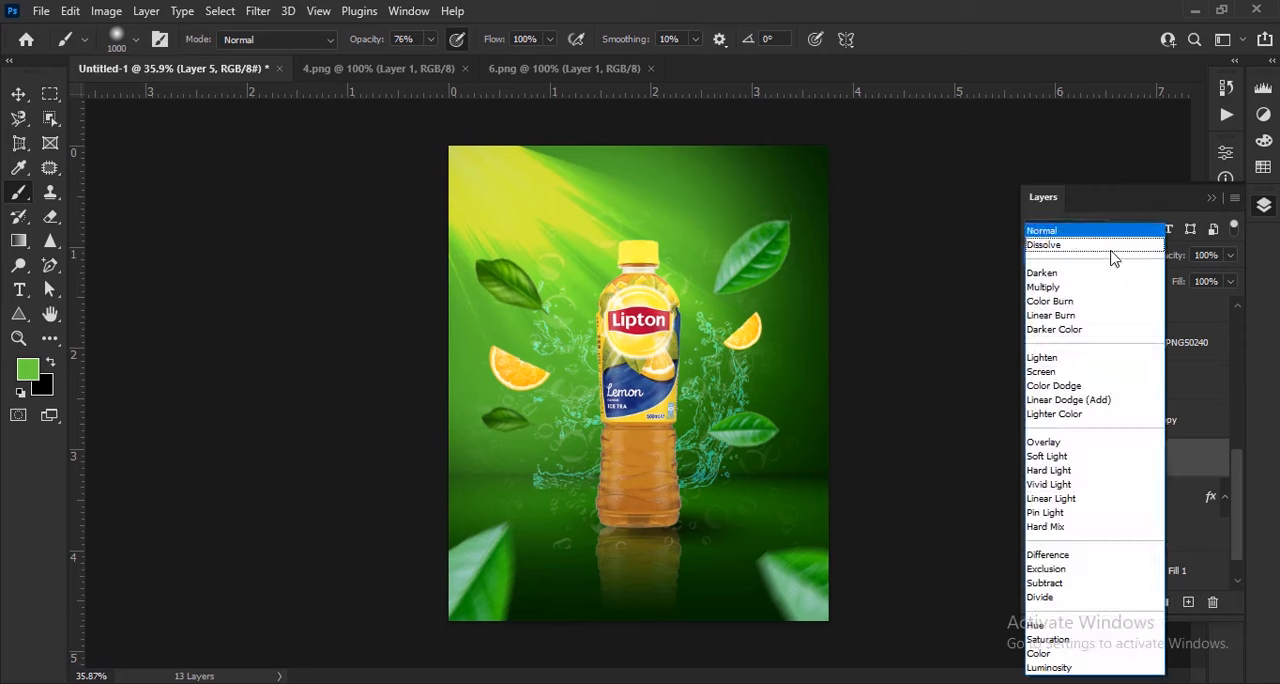
left_click(1044, 442)
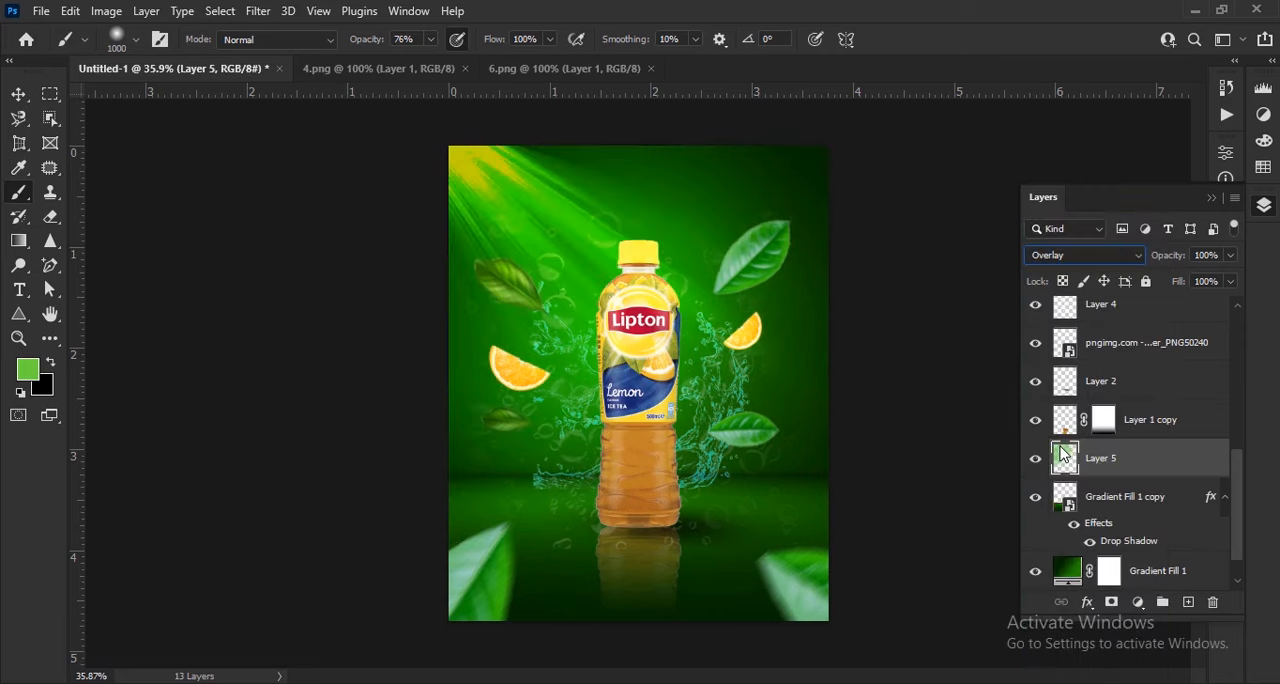
left_click(18, 93)
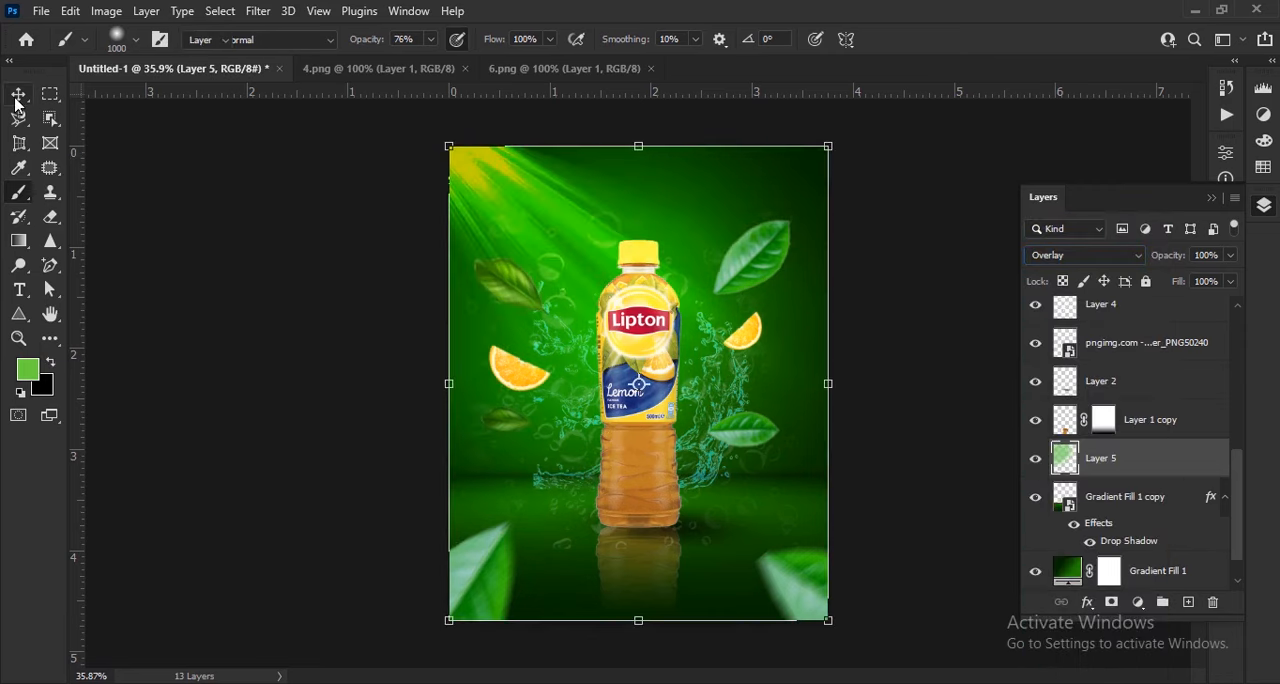
scroll(1000, 470, "up", 3)
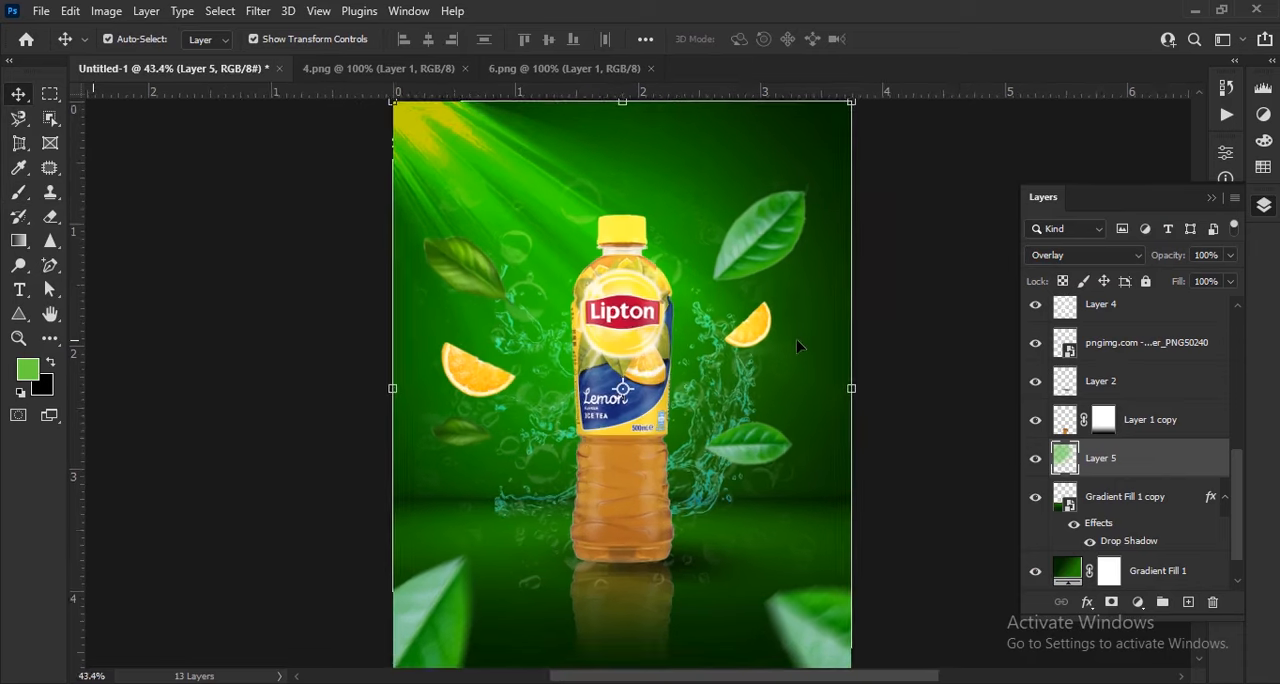
Hide and reshow the green glow layer to compare the poster with and without it
left_click(1036, 462)
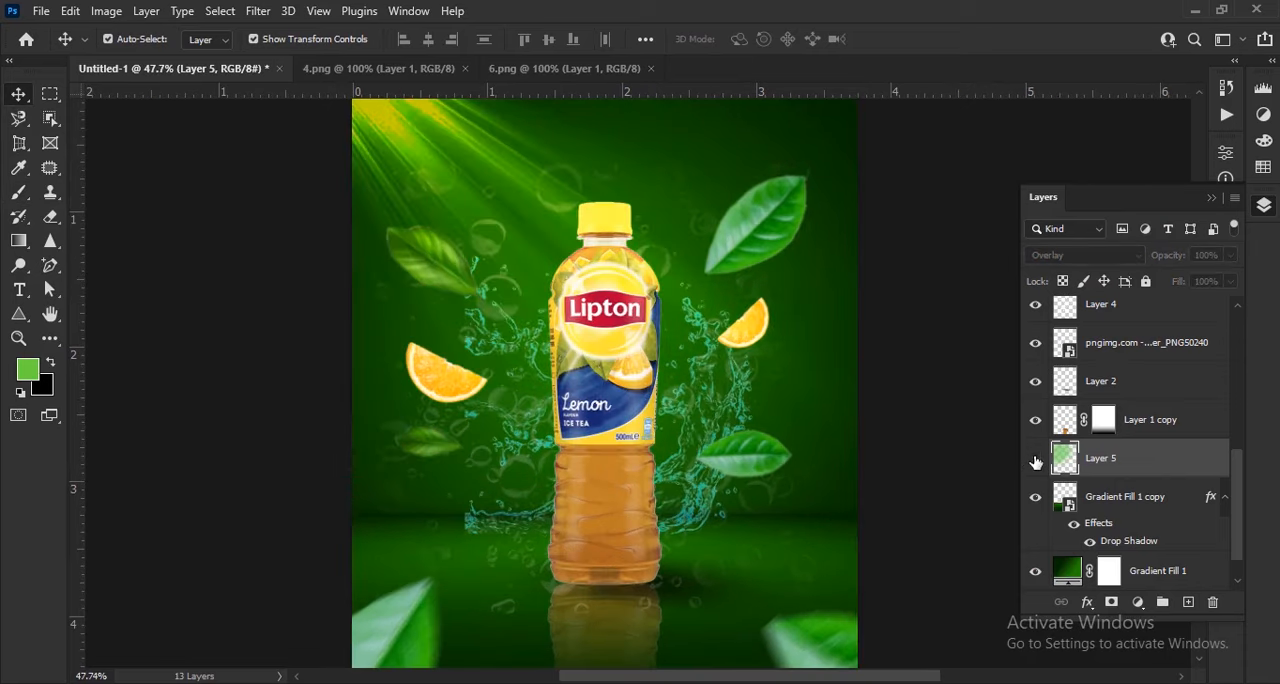
left_click(1036, 462)
left_click(935, 397)
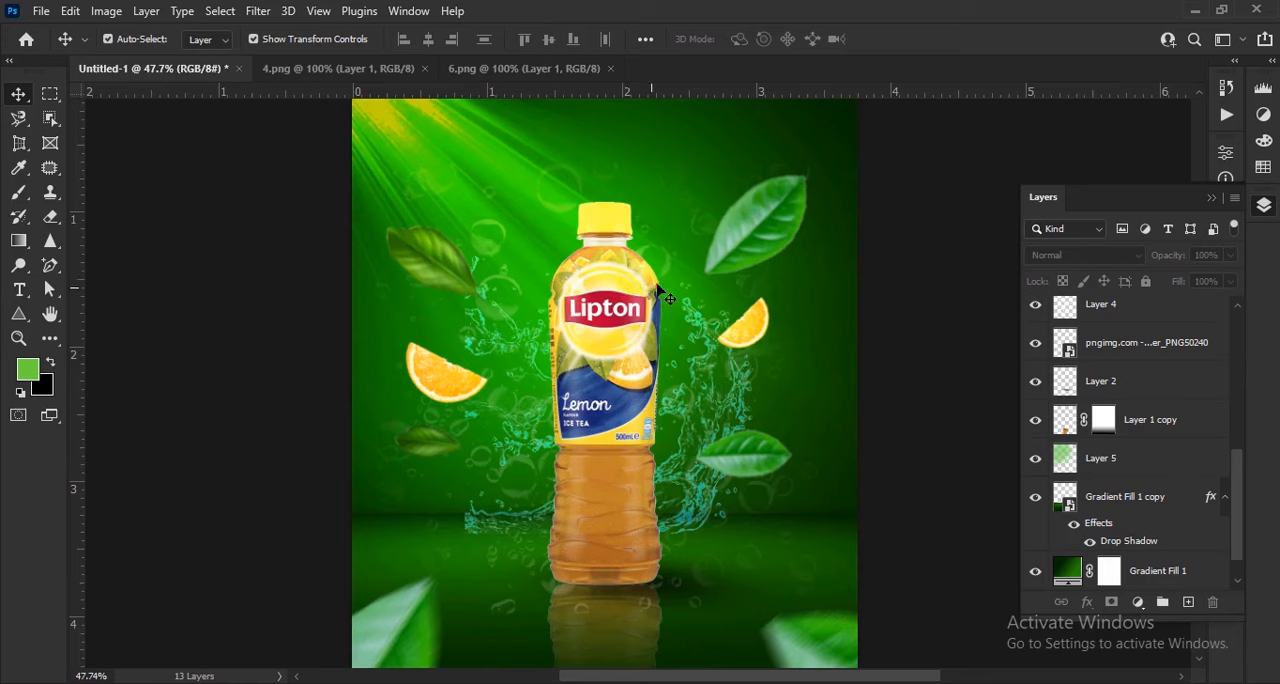
scroll(652, 293, "down", 1)
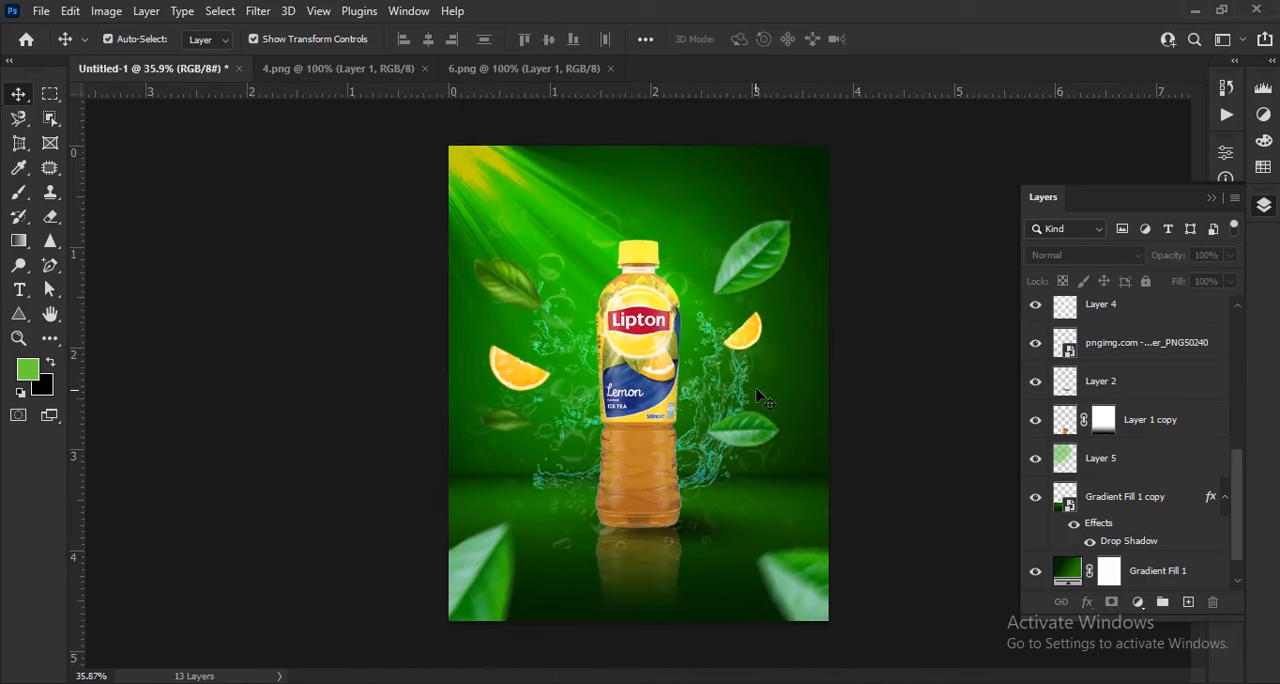
Move the light rays layer diagonally up and left so the beams start from beyond the poster's upper-left corner
left_click_drag(515, 188, 454, 161)
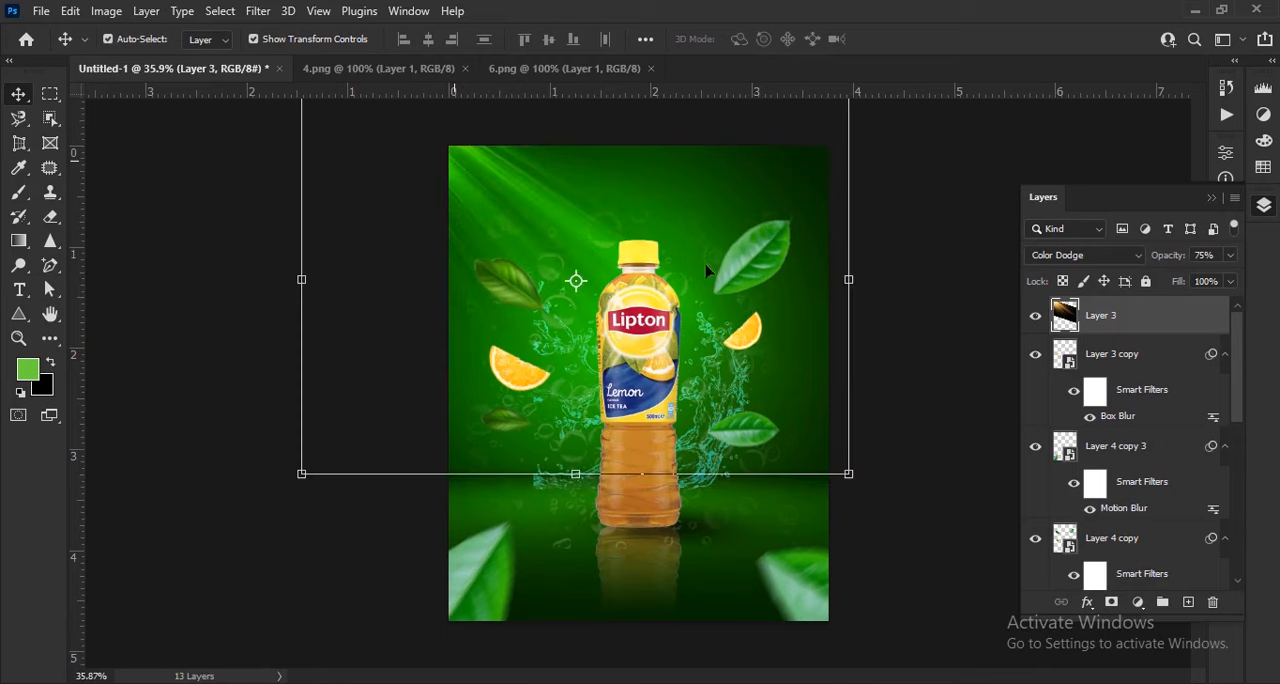
left_click(938, 403)
scroll(664, 190, "up", 1)
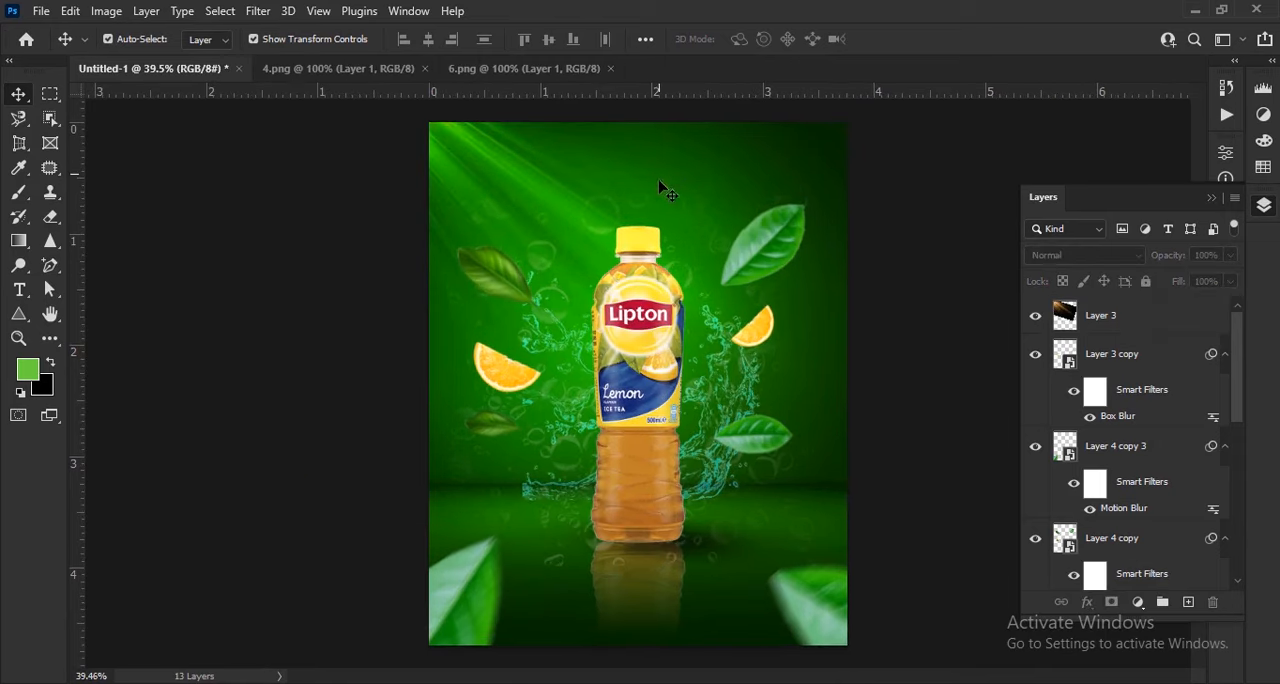
Add a layer above the green glow layer and paint a second green glow in the poster's upper-left corner with the 1000 px brush
scroll(1155, 530, "down", 5)
left_click(1176, 514)
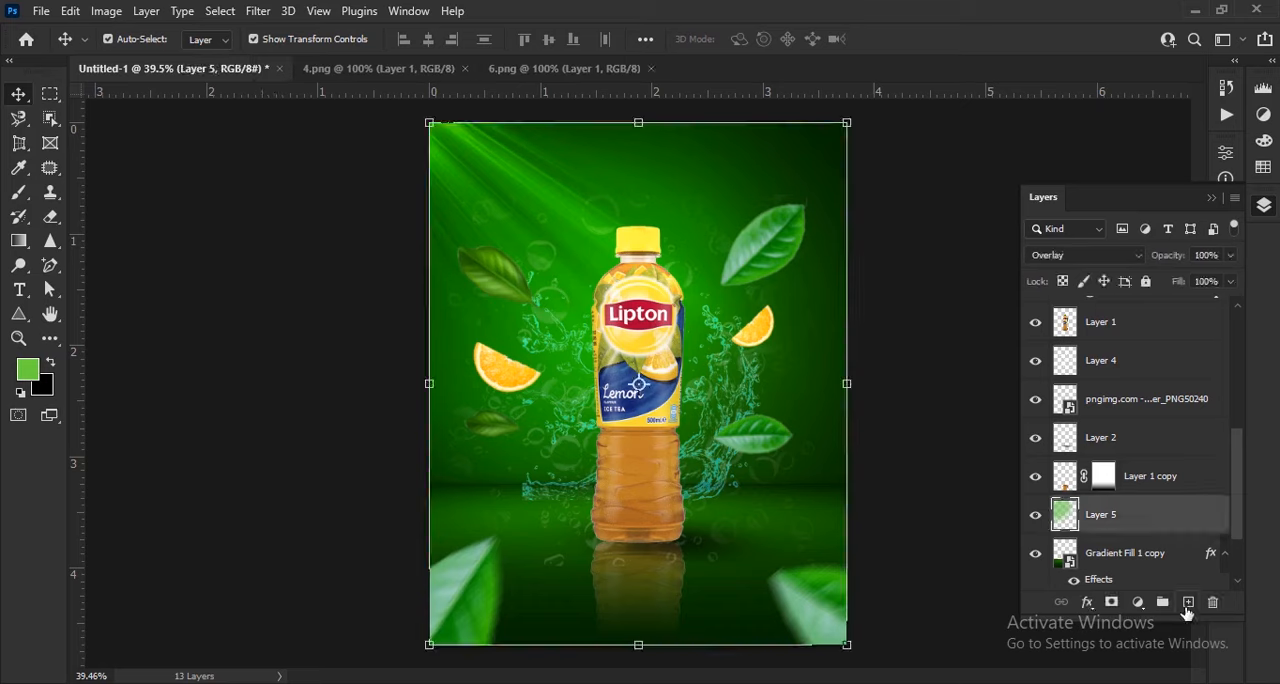
left_click(1188, 601)
left_click(17, 197)
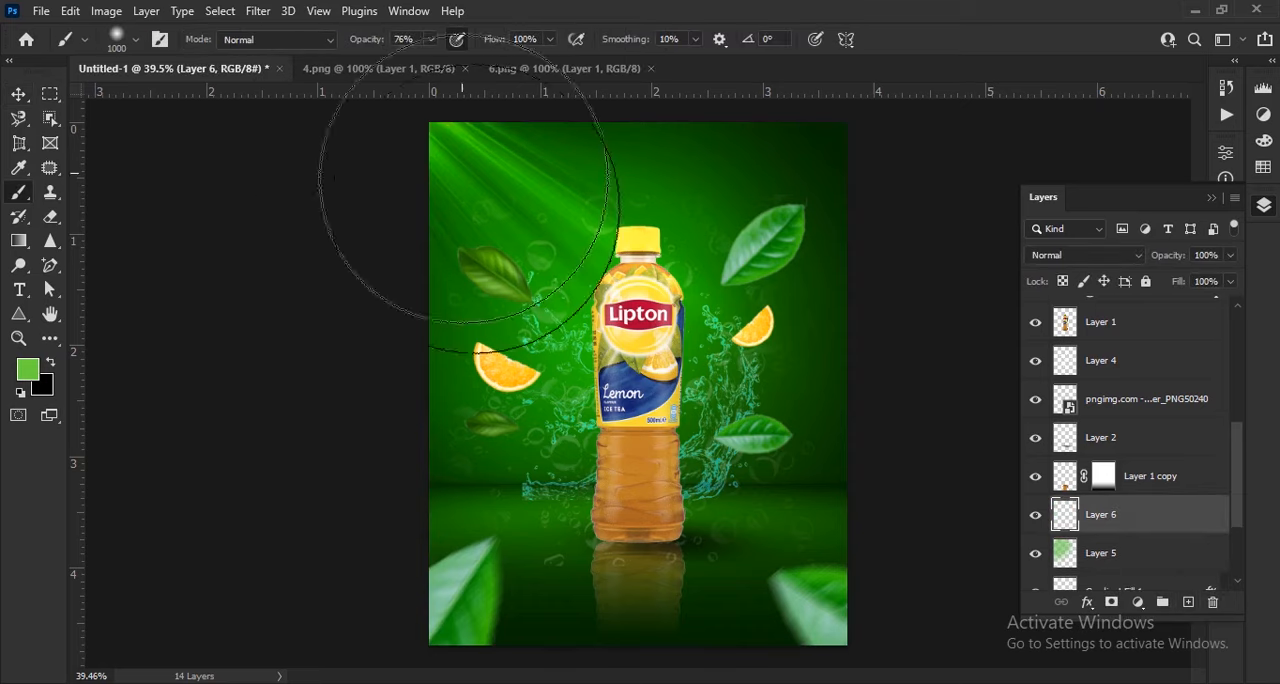
scroll(575, 390, "up", 1)
scroll(412, 220, "up", 2)
mouse_move(412, 218)
left_mouse_down()
mouse_move(389, 214)
mouse_move(460, 334)
mouse_move(451, 320)
left_mouse_up()
Set the second glow layer's blend mode to Overlay and compare the poster with and without it
left_click(18, 94)
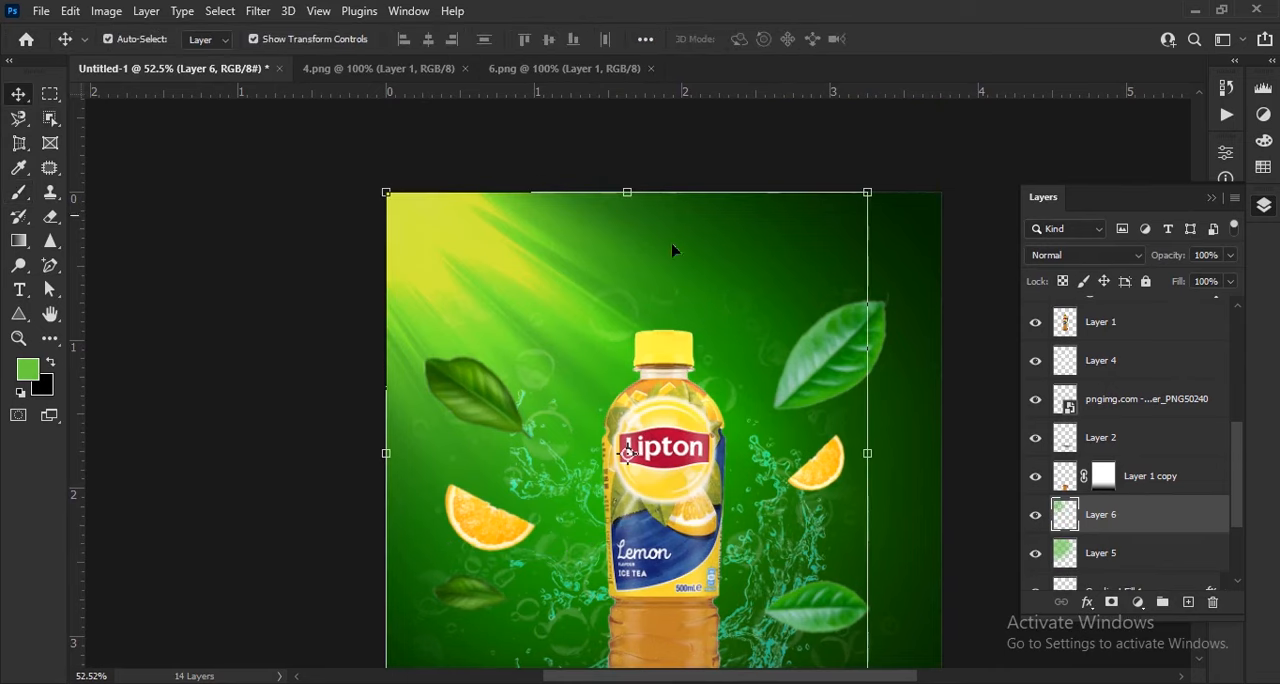
left_click(1055, 256)
left_click(1060, 441)
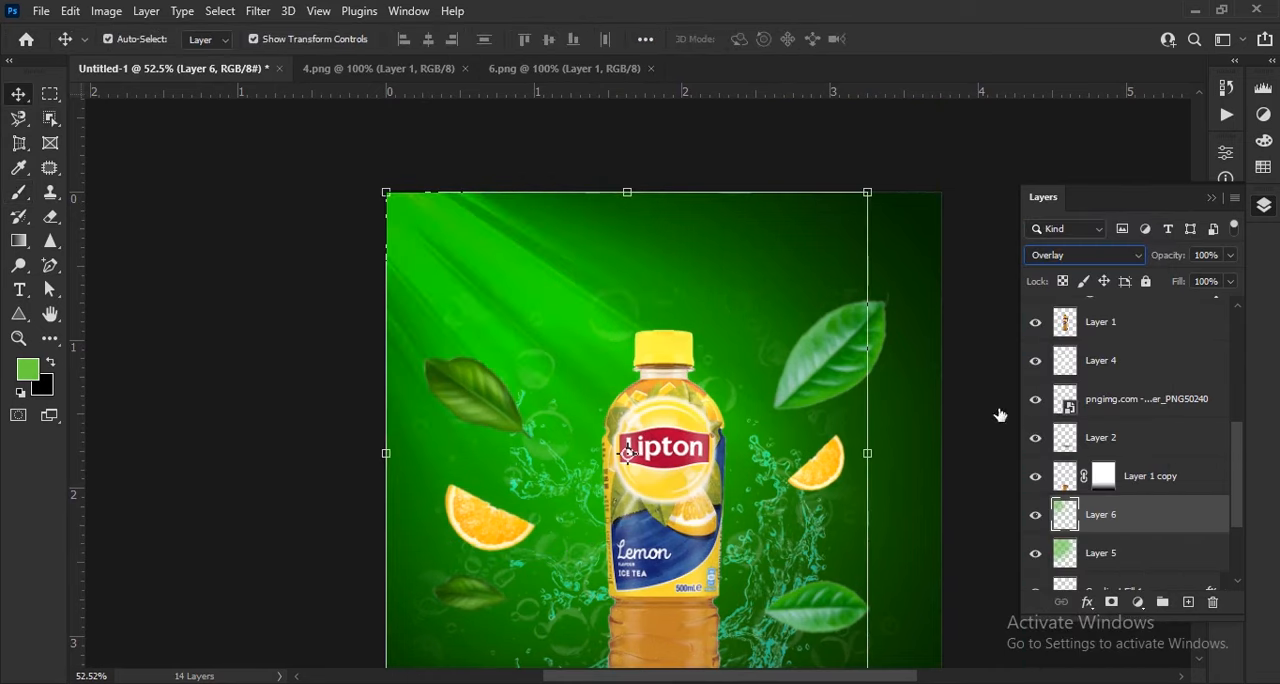
left_click(1036, 515)
left_click(1036, 515)
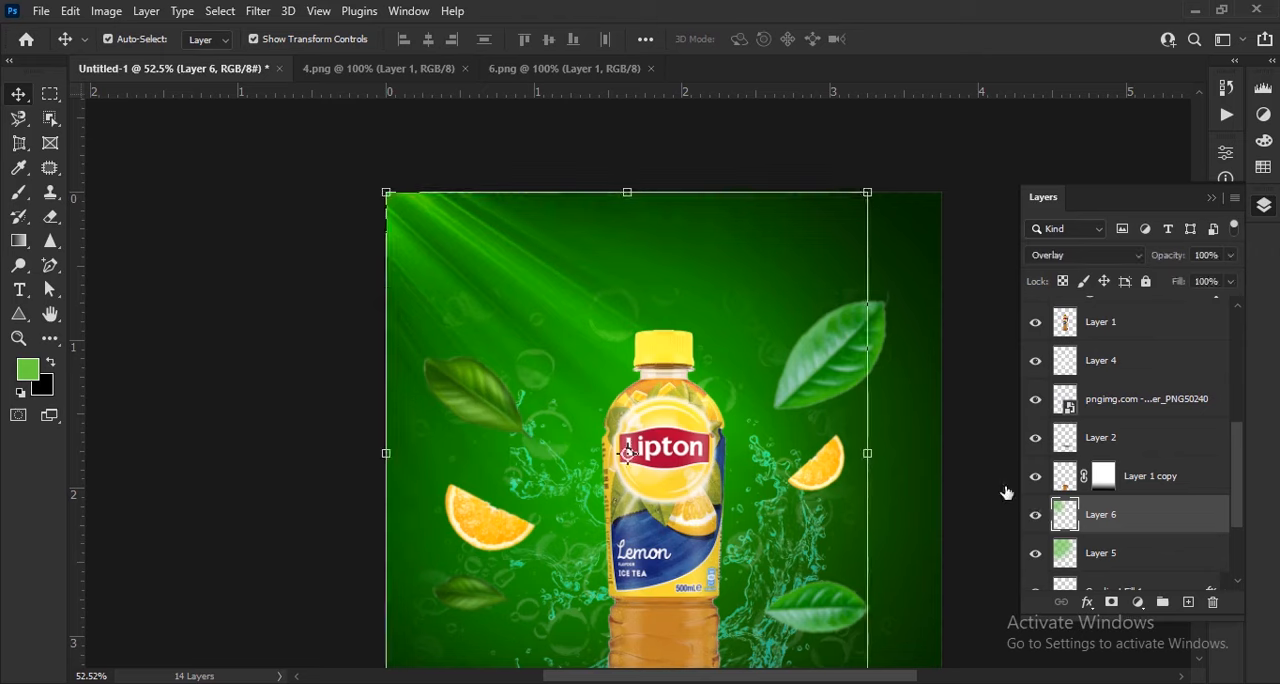
left_click(972, 430)
key("ctrl+0")
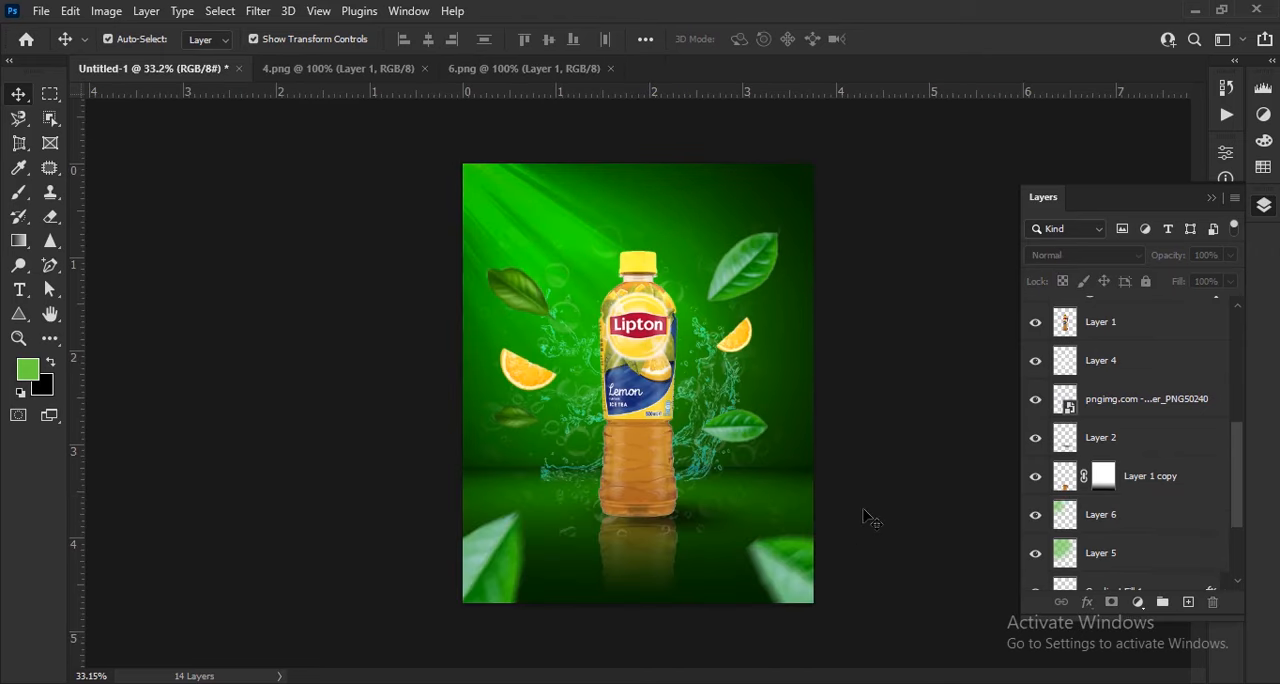
scroll(868, 518, "up", 1)
scroll(868, 518, "up", 1)
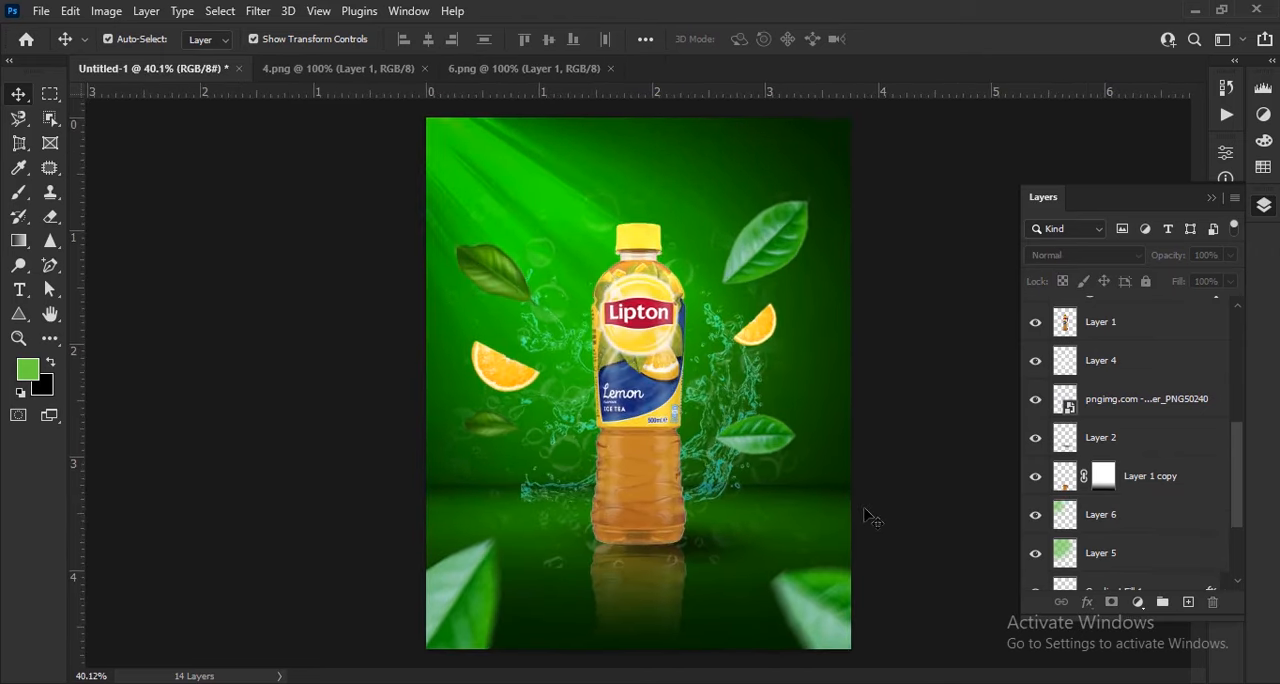
Copy the red Lipton logo from 6.png into the poster and position it near the upper edge
left_click(530, 68)
left_click_drag(640, 380, 444, 152)
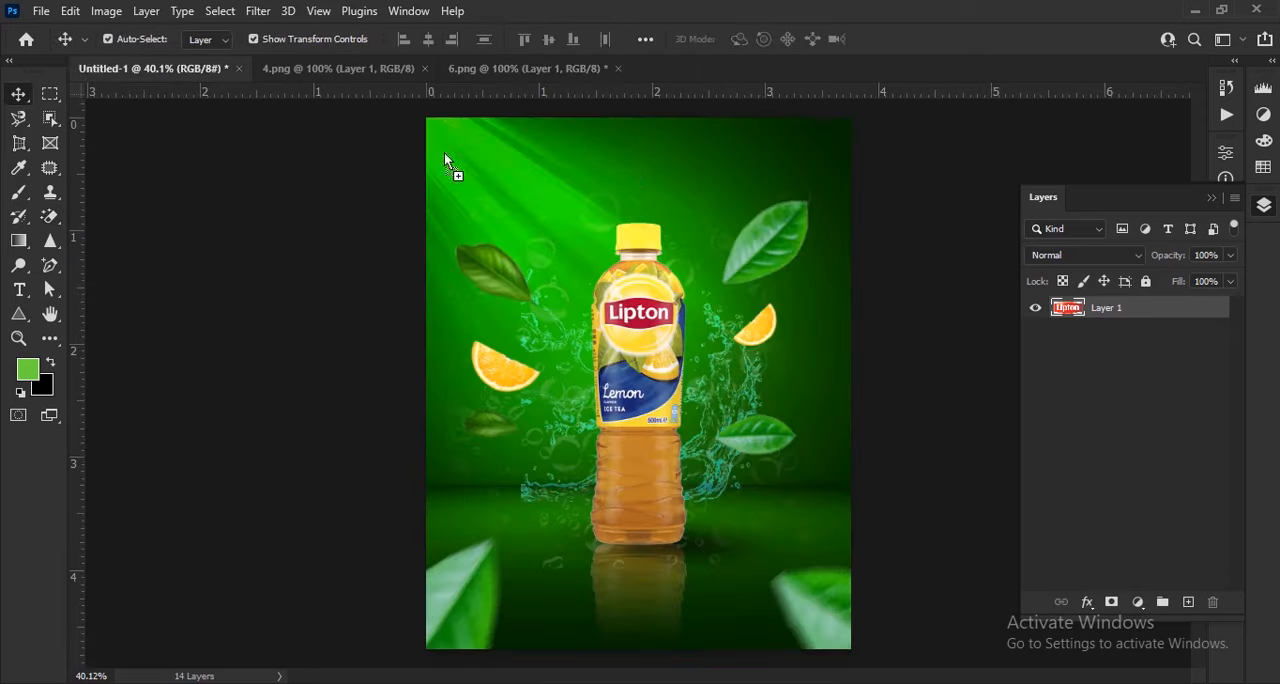
left_click_drag(637, 167, 637, 167)
Scale the Lipton logo proportionally to 43.29% and place it centred above the bottle cap
scroll(630, 150, "up", 6)
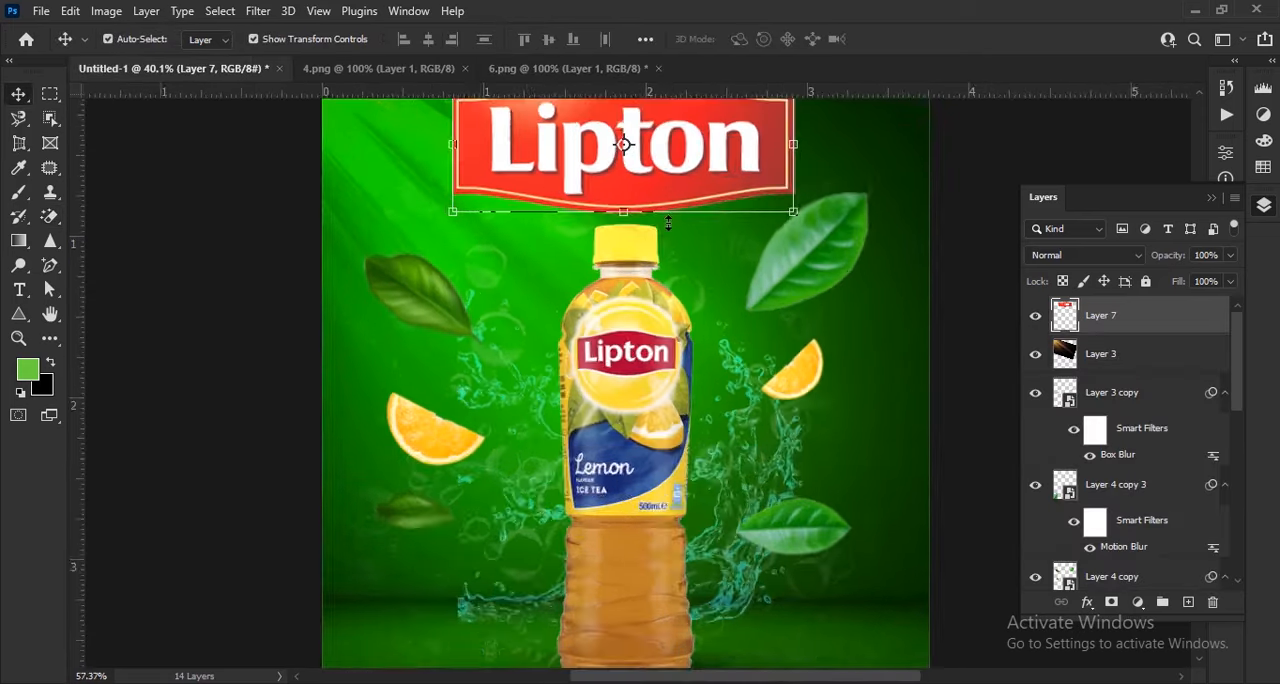
left_click_drag(818, 310, 556, 309)
left_click_drag(525, 314, 731, 284)
left_click_drag(685, 290, 671, 300)
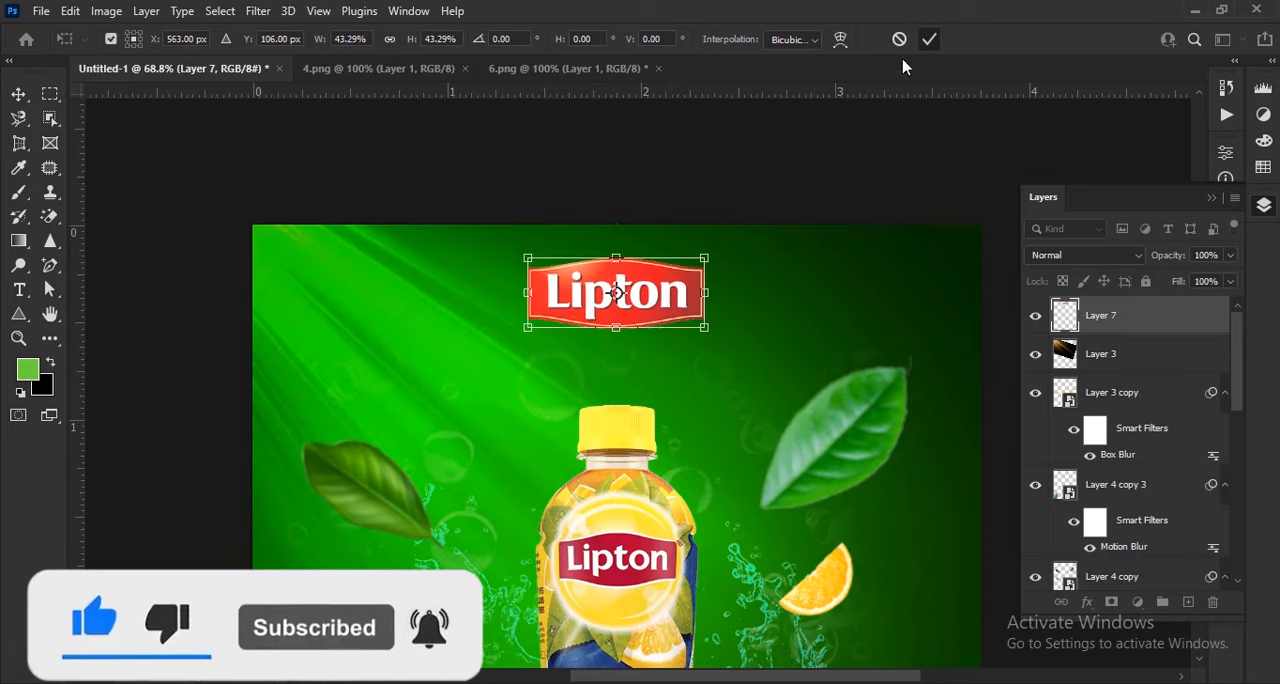
left_click(929, 39)
key("ctrl+0")
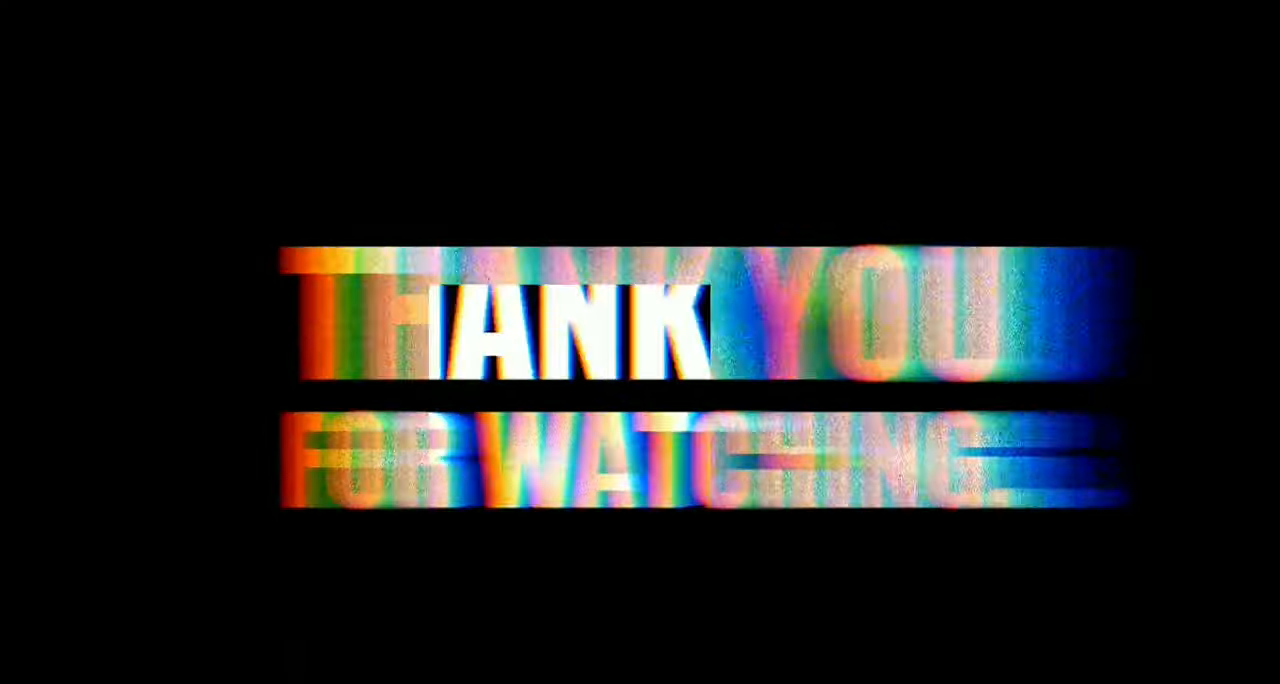